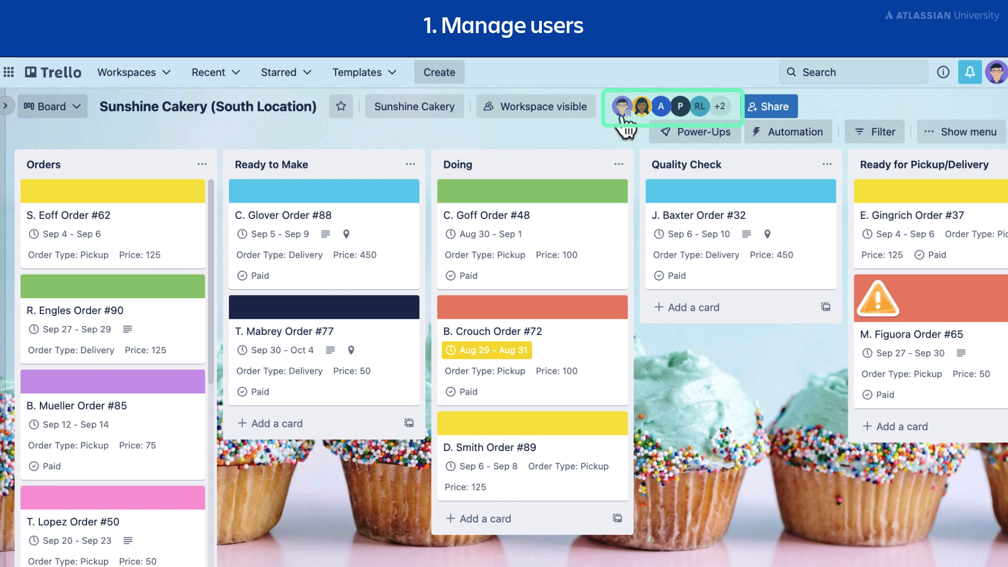
In the board's sharing settings, change the role of the third listed person, a Workspace member, to Admin.
{"action": "left_click", "coordinate": [641, 106]}
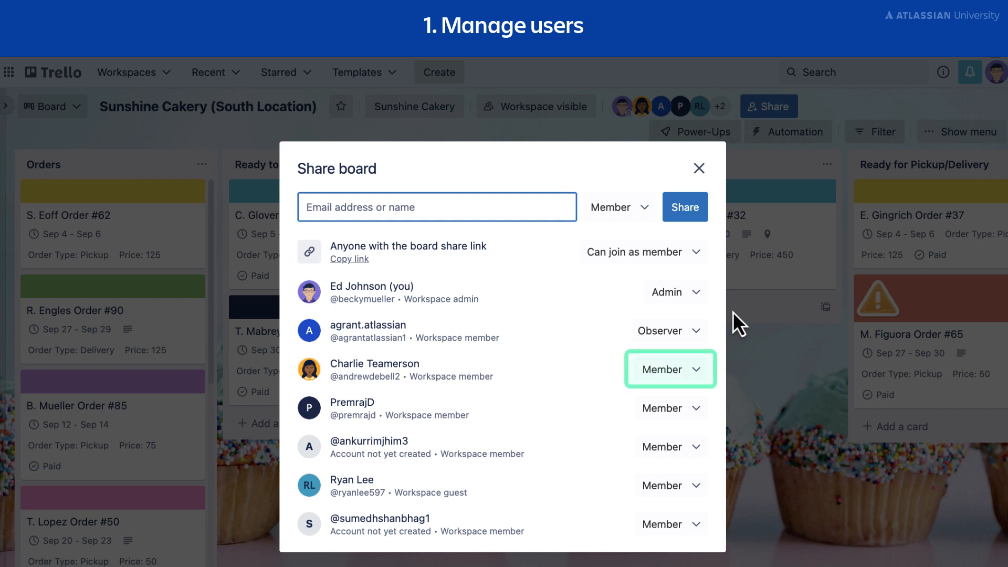
{"action": "left_click", "coordinate": [692, 371]}
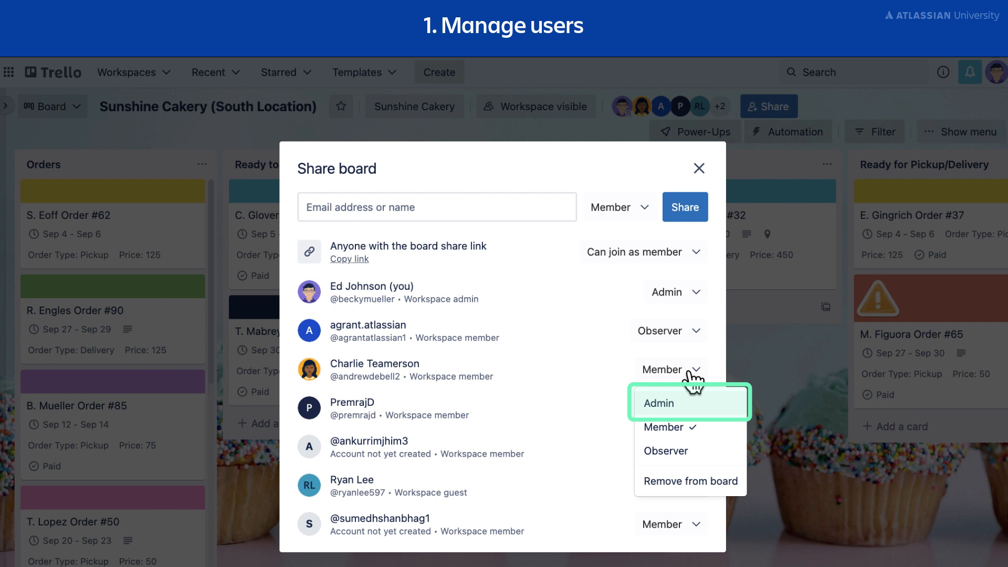
{"action": "left_click", "coordinate": [716, 405]}
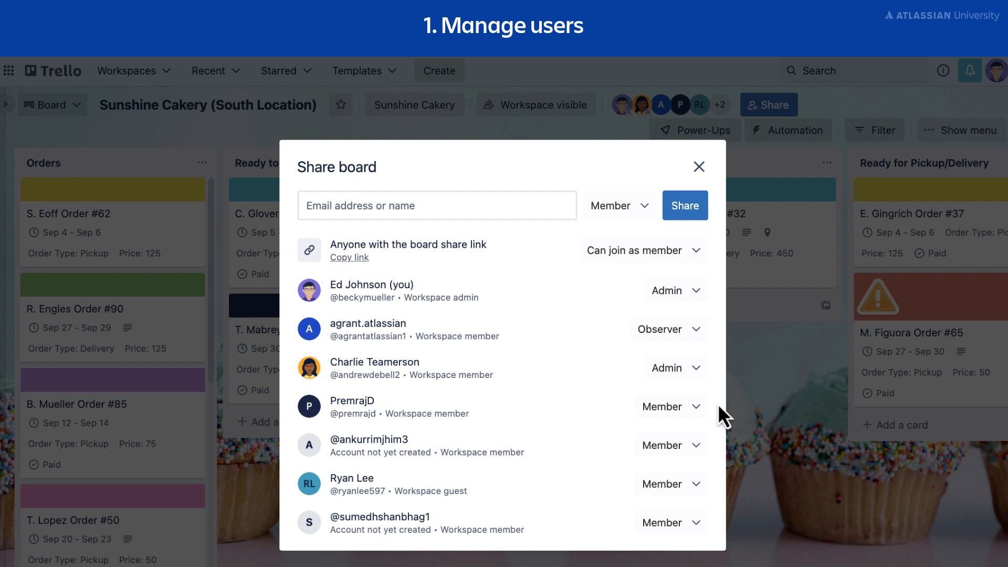
Invite a new person to the board as a Member by entering their e-mail address and sharing the board.
{"action": "left_click", "coordinate": [380, 205]}
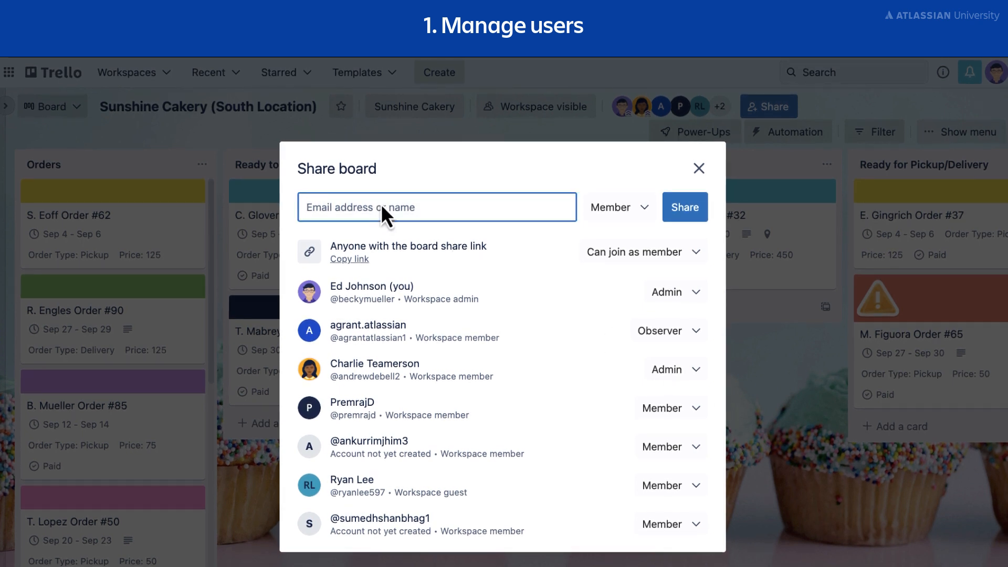
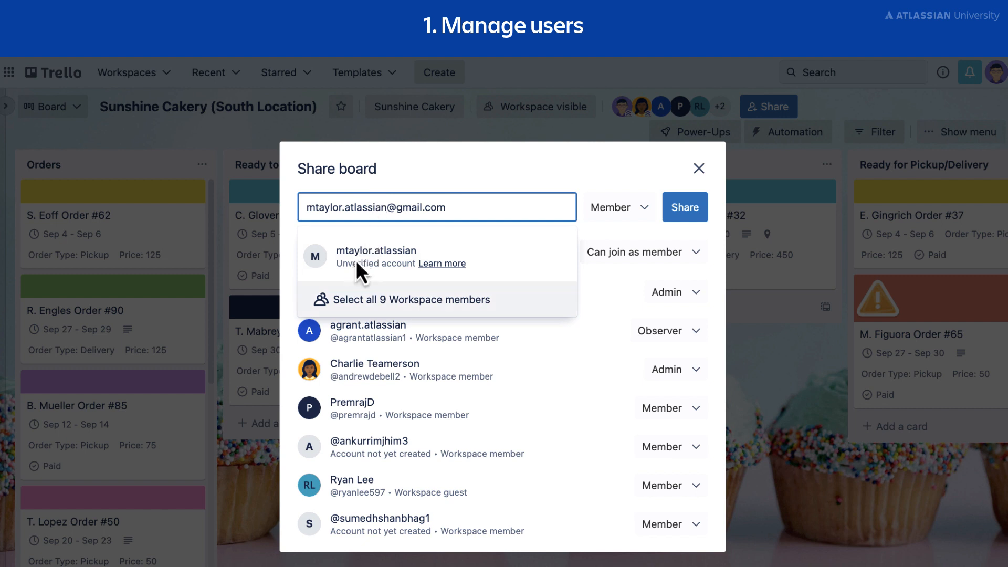
{"action": "left_click", "coordinate": [356, 263]}
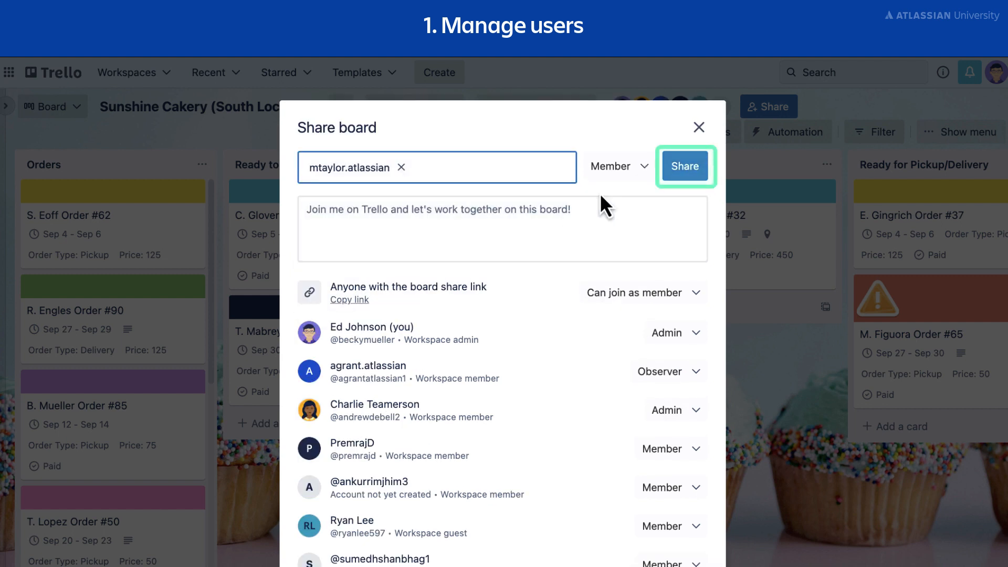
{"action": "left_click", "coordinate": [690, 174]}
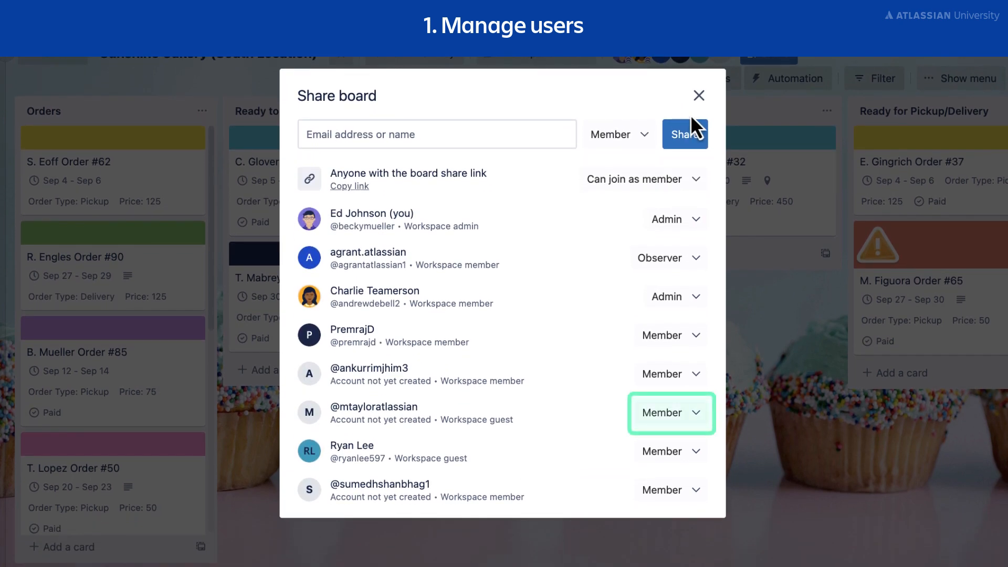
Remove the newly invited Workspace guest from the board and confirm the removal.
{"action": "left_click", "coordinate": [696, 414]}
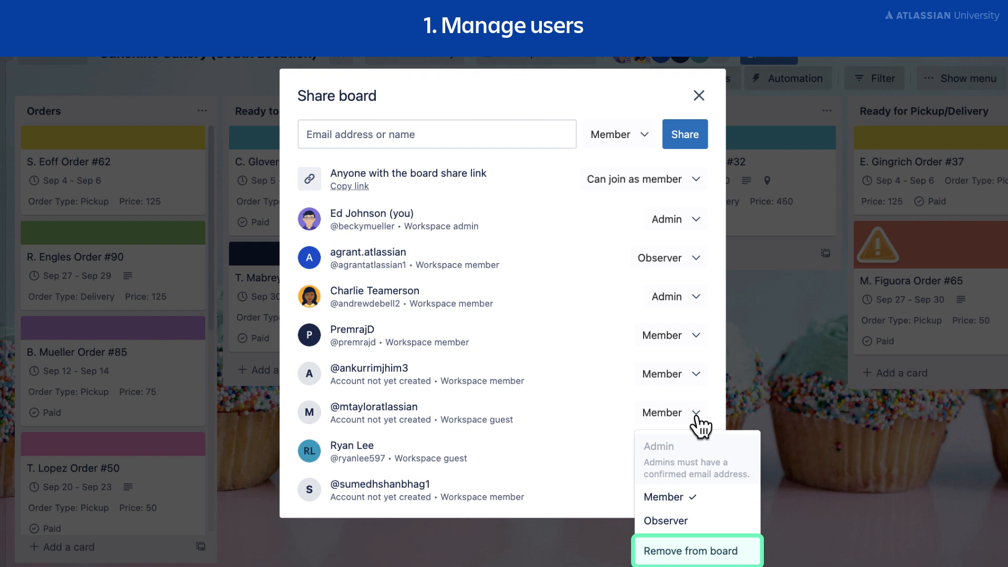
{"action": "left_click", "coordinate": [738, 552]}
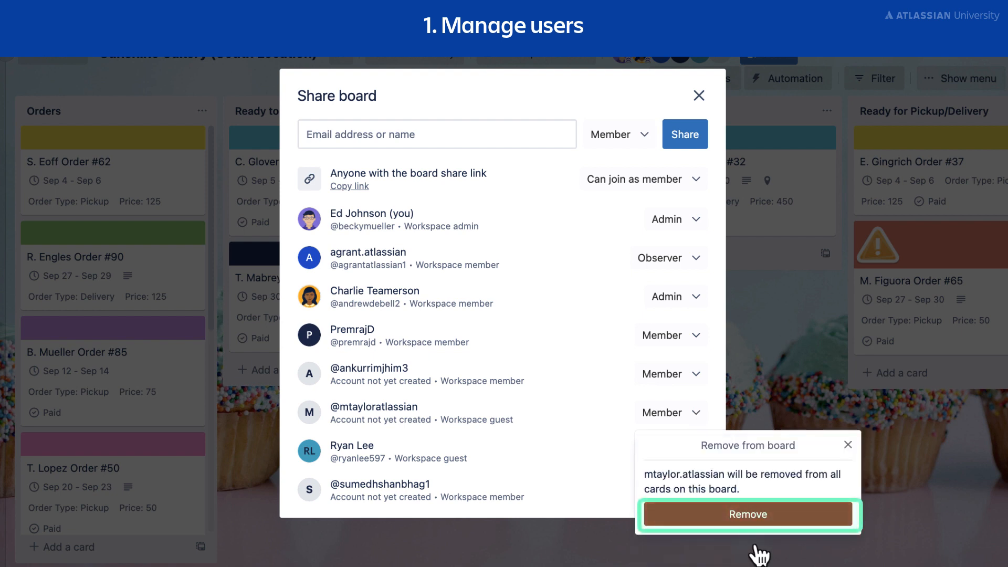
{"action": "left_click", "coordinate": [807, 520]}
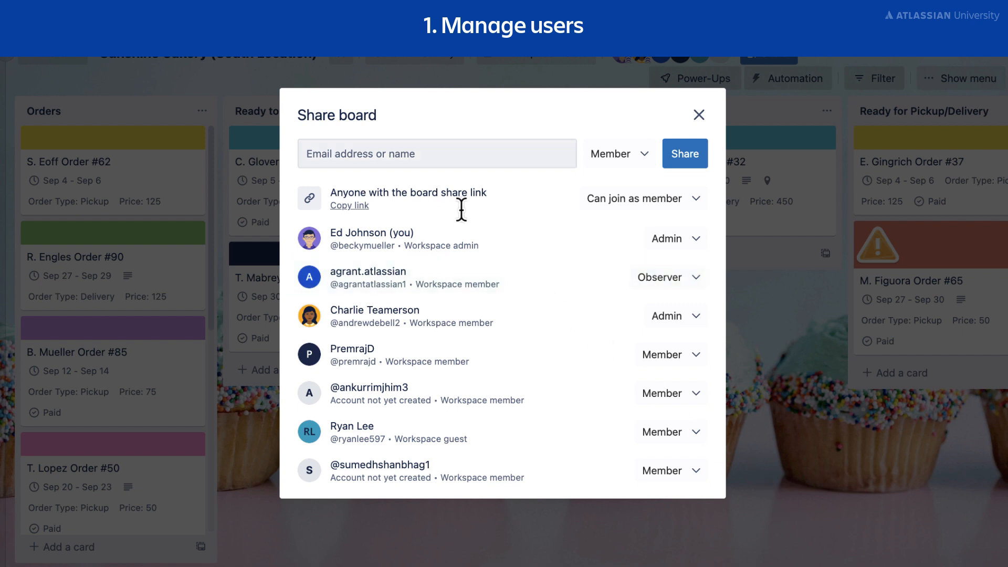
Invite another person to the board by e-mail address with the Observer role.
{"action": "left_click", "coordinate": [401, 153]}
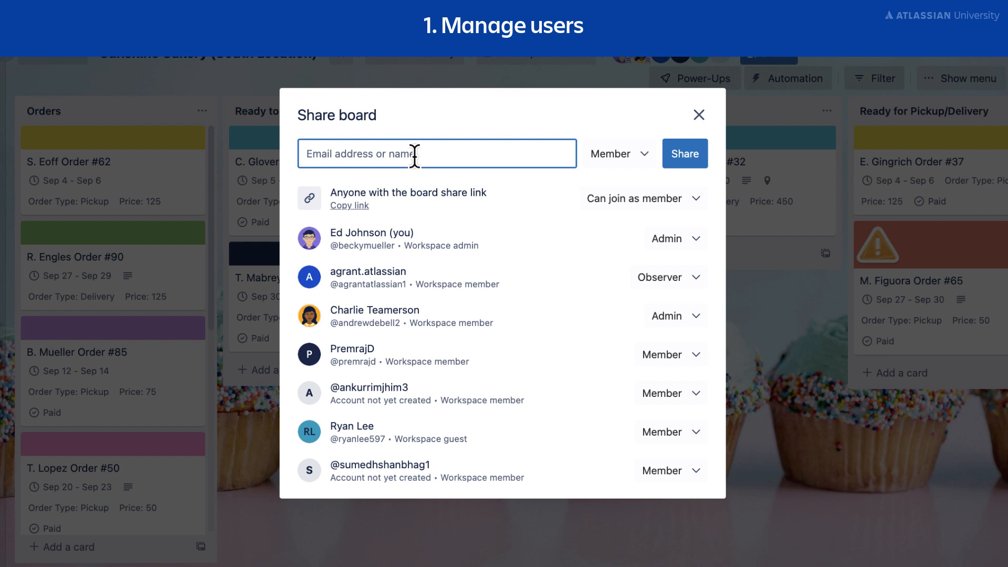
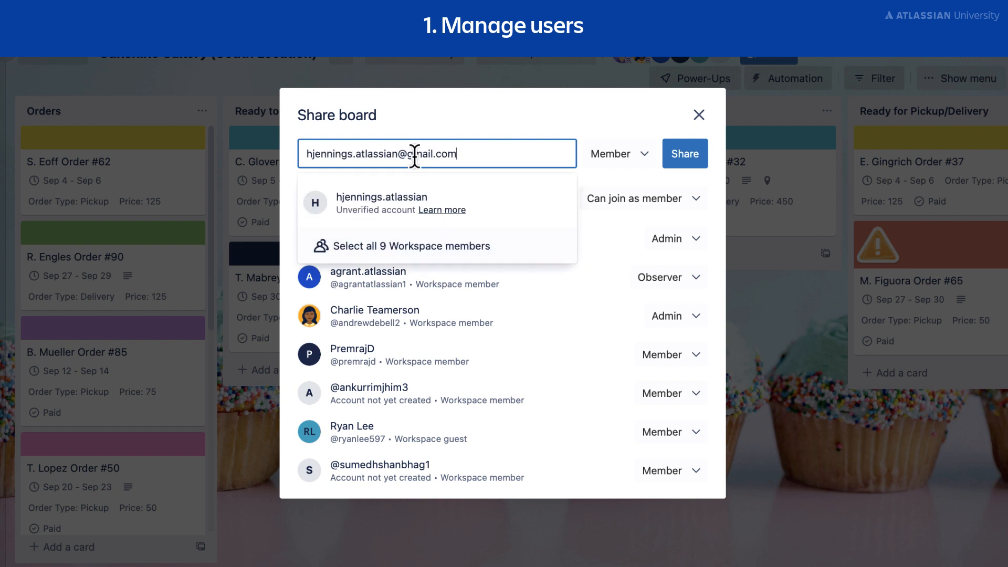
{"action": "left_click", "coordinate": [393, 203]}
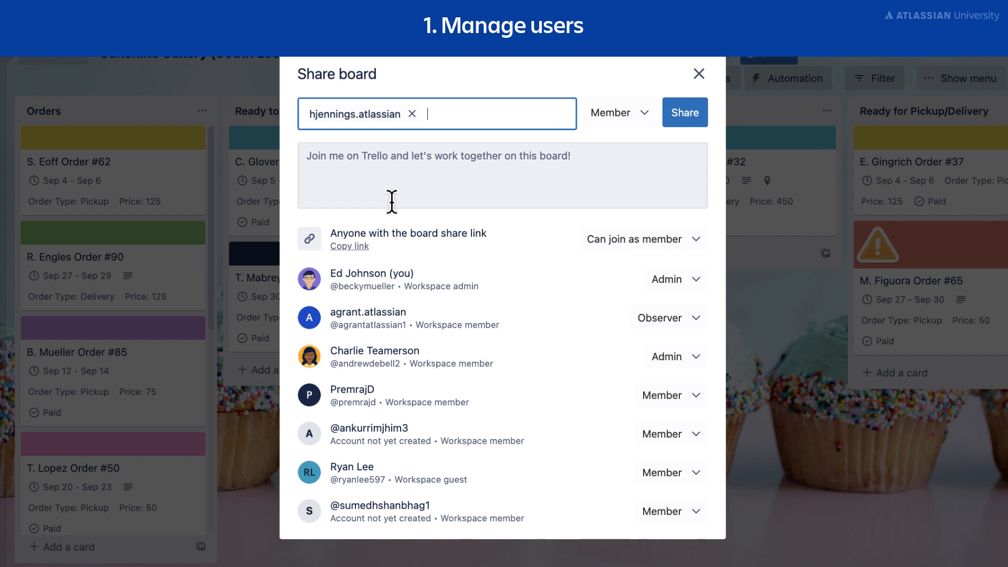
{"action": "left_click", "coordinate": [633, 120]}
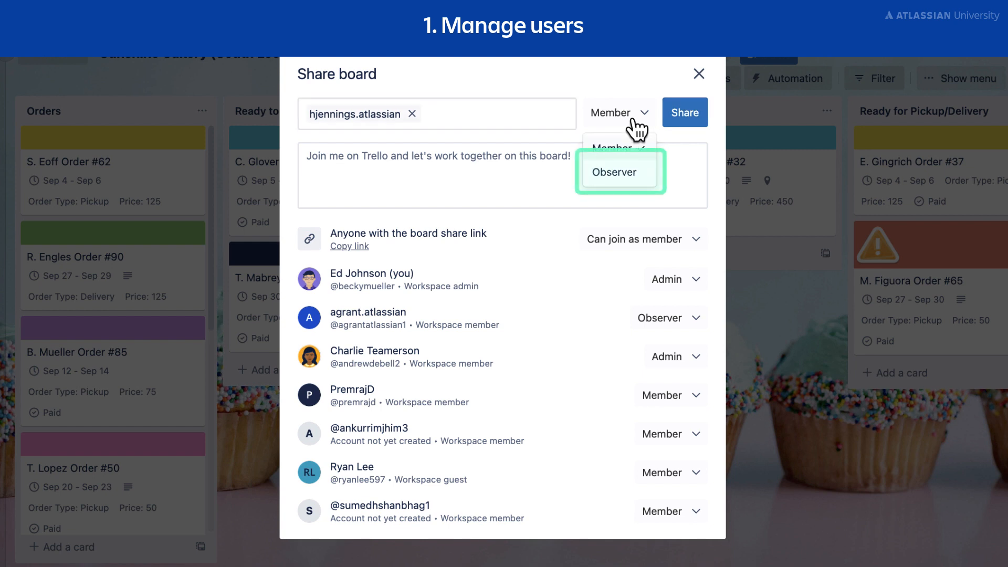
{"action": "left_click", "coordinate": [642, 175]}
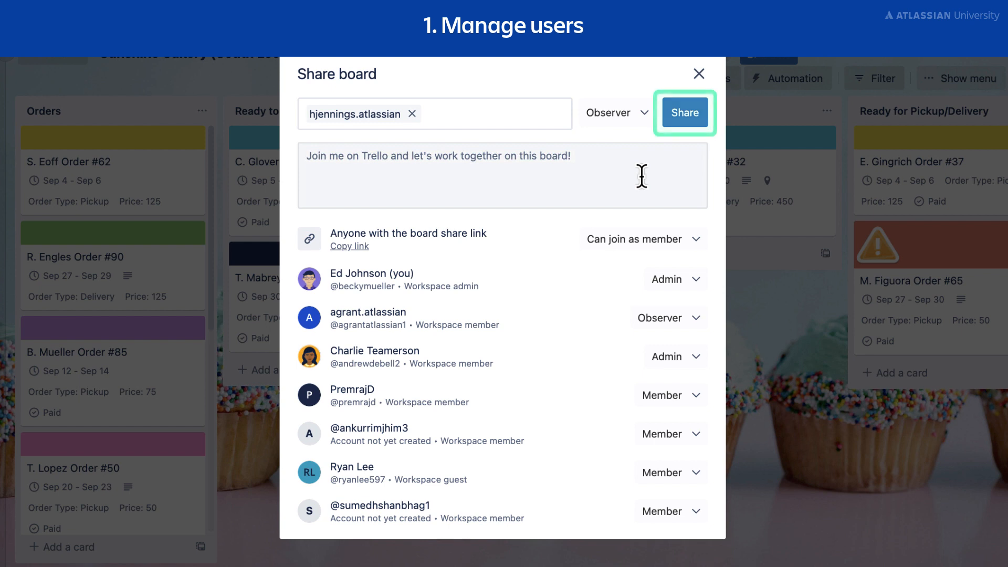
{"action": "left_click", "coordinate": [685, 122]}
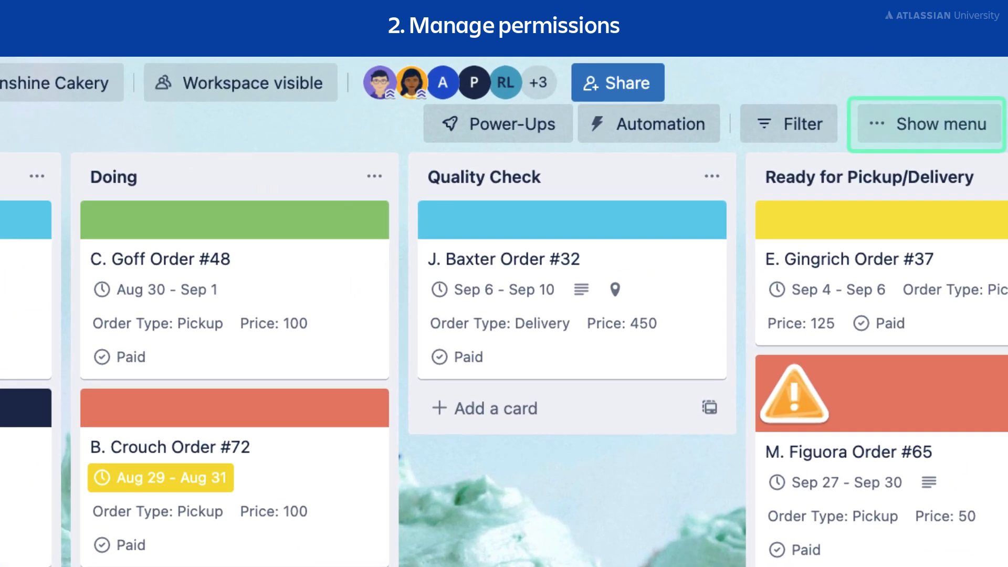
Open the board's settings and review the options for commenting permissions and add/remove permissions.
{"action": "left_click", "coordinate": [951, 130]}
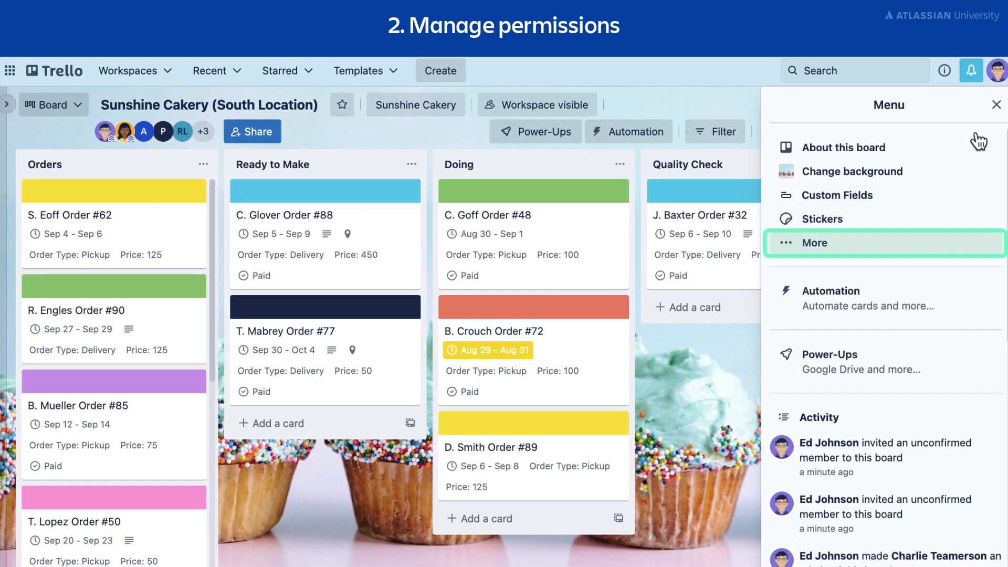
{"action": "left_click", "coordinate": [892, 246]}
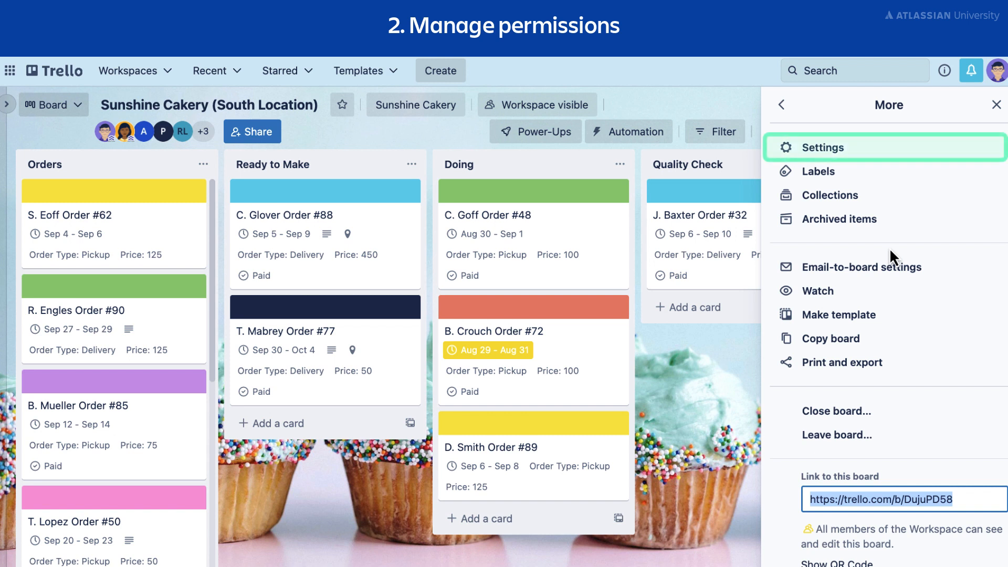
{"action": "left_click", "coordinate": [885, 156]}
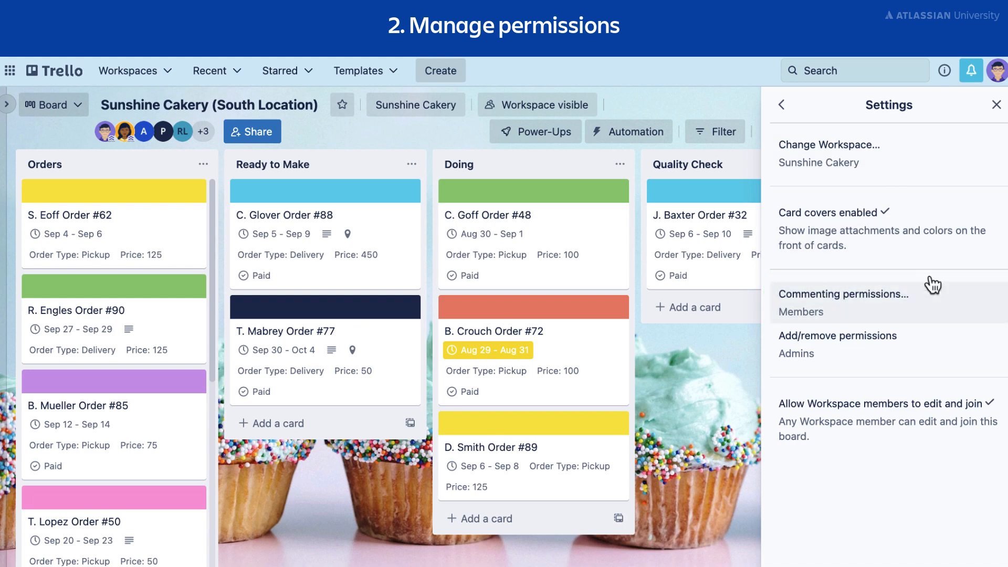
{"action": "left_click", "coordinate": [943, 311]}
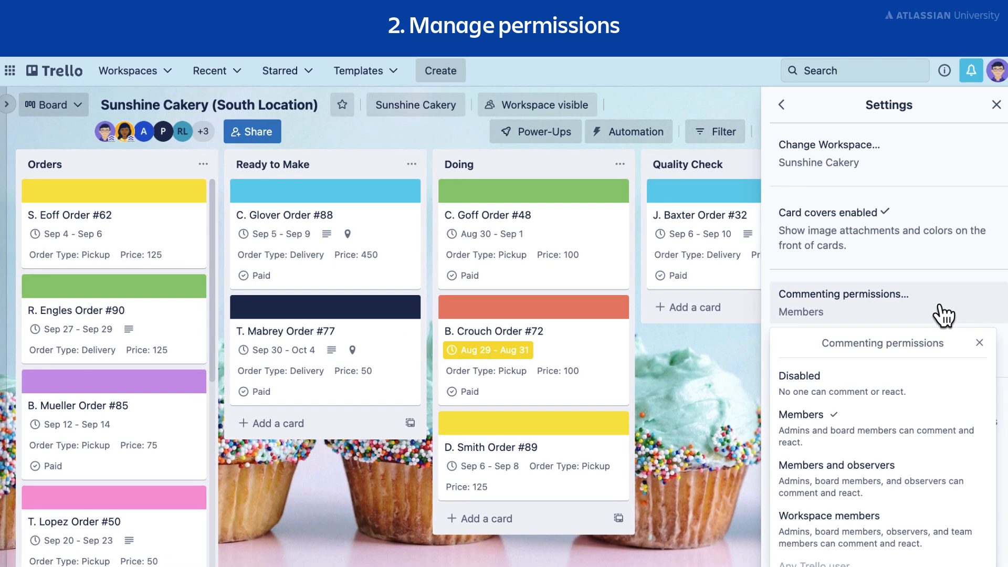
{"action": "left_click", "coordinate": [980, 344]}
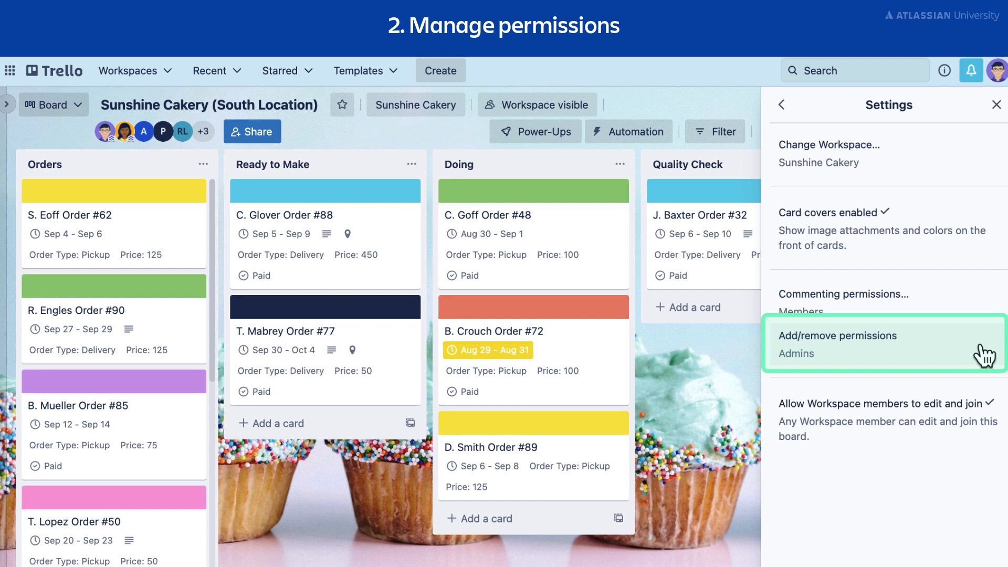
{"action": "left_click", "coordinate": [957, 358]}
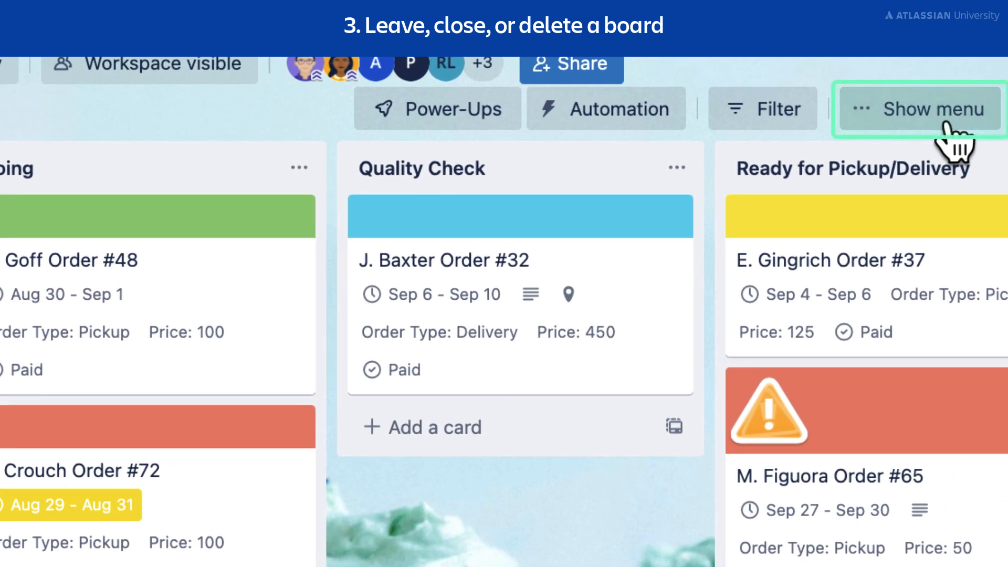
Close the Sunshine Cakery (South Location) board and confirm the closure.
{"action": "left_click", "coordinate": [946, 124]}
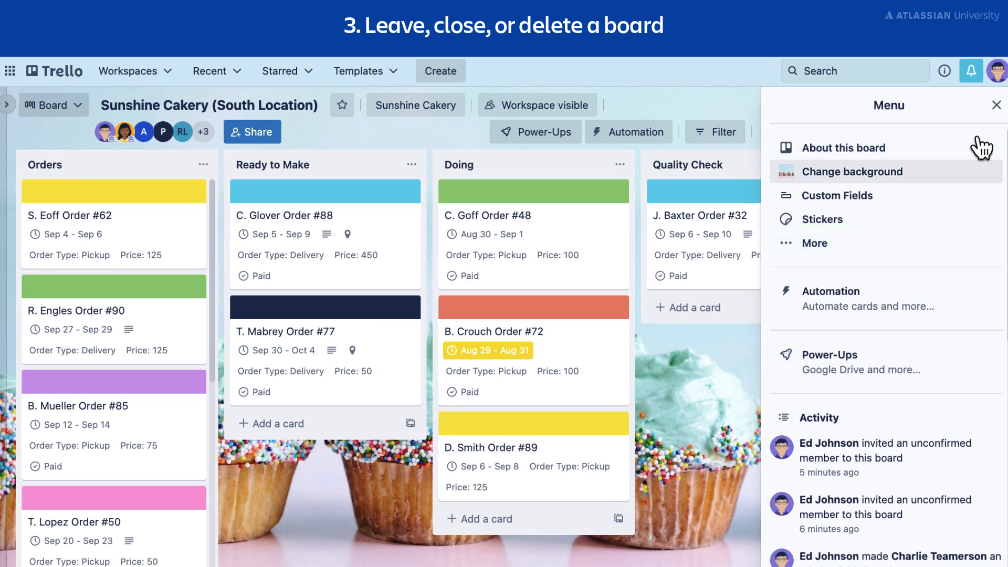
{"action": "left_click", "coordinate": [881, 251]}
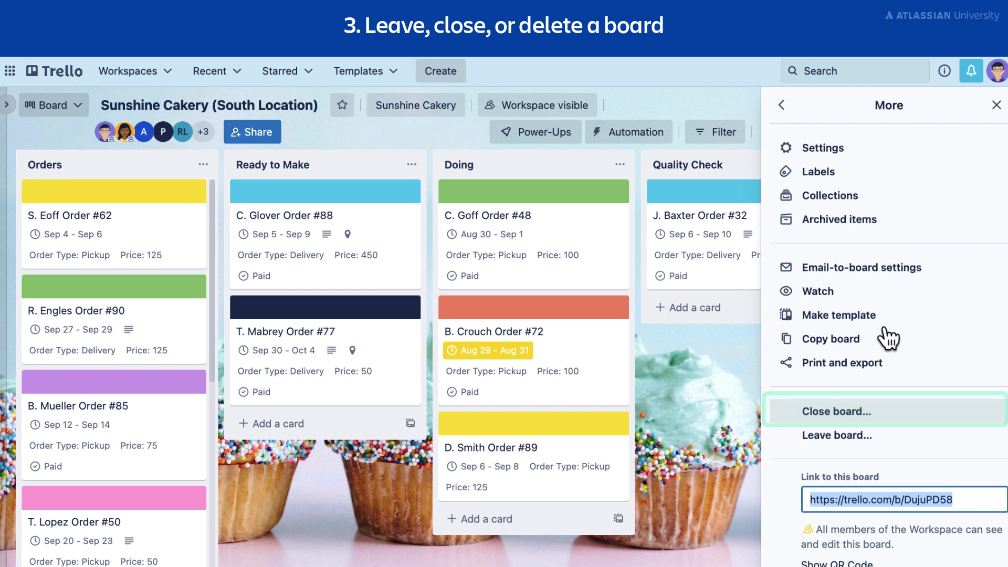
{"action": "left_click", "coordinate": [889, 416]}
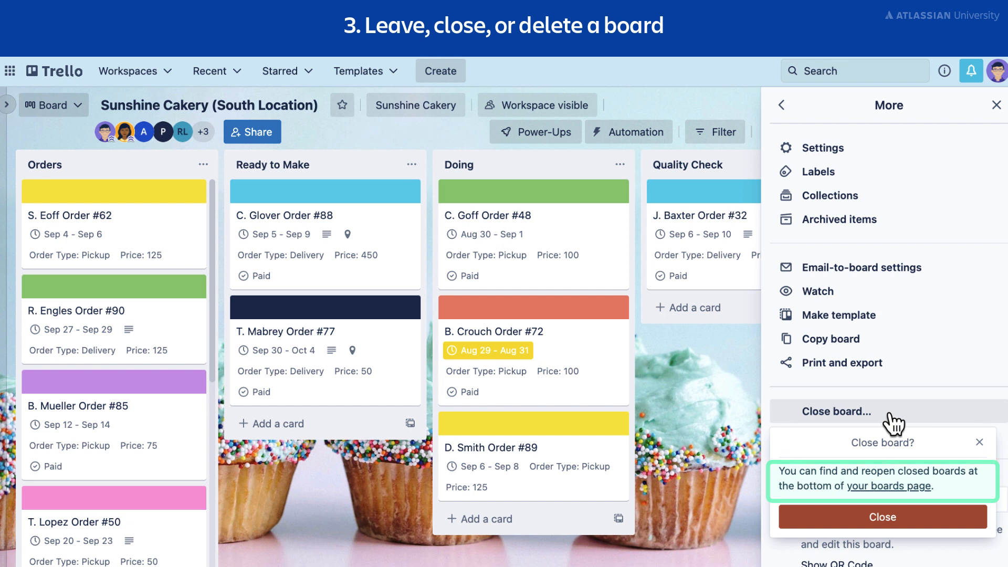
{"action": "left_click", "coordinate": [956, 518]}
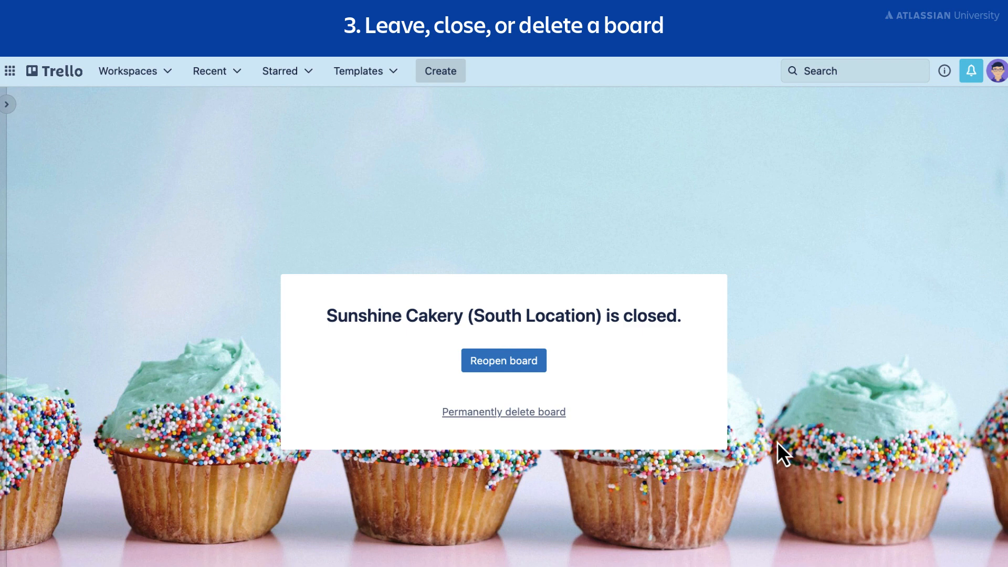
Reopen Sunshine Cakery (South Location) from the Workspace's closed boards, placing it in the Sunshine Cakery Workspace.
{"action": "left_click", "coordinate": [7, 105]}
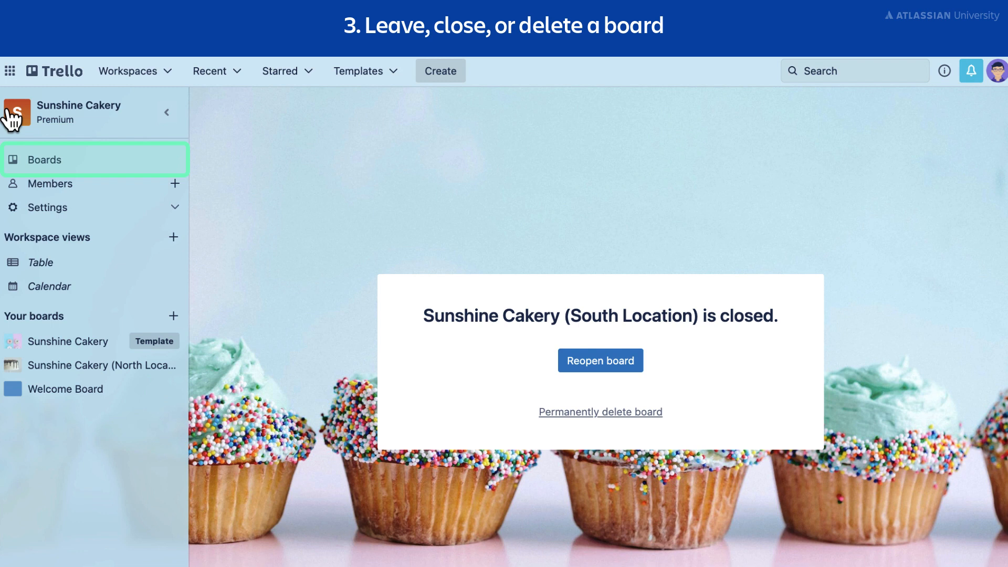
{"action": "left_click", "coordinate": [76, 166]}
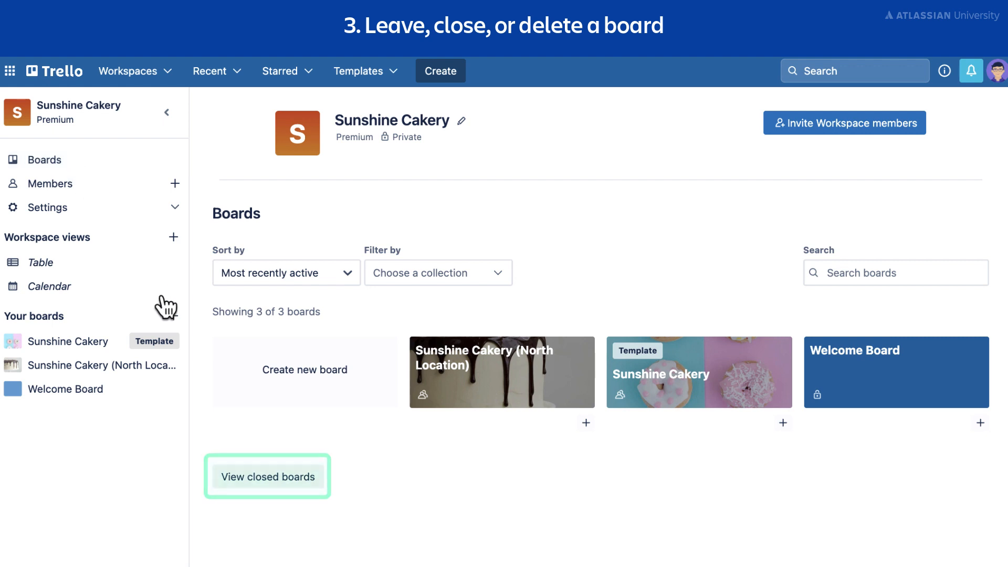
{"action": "left_click", "coordinate": [282, 482]}
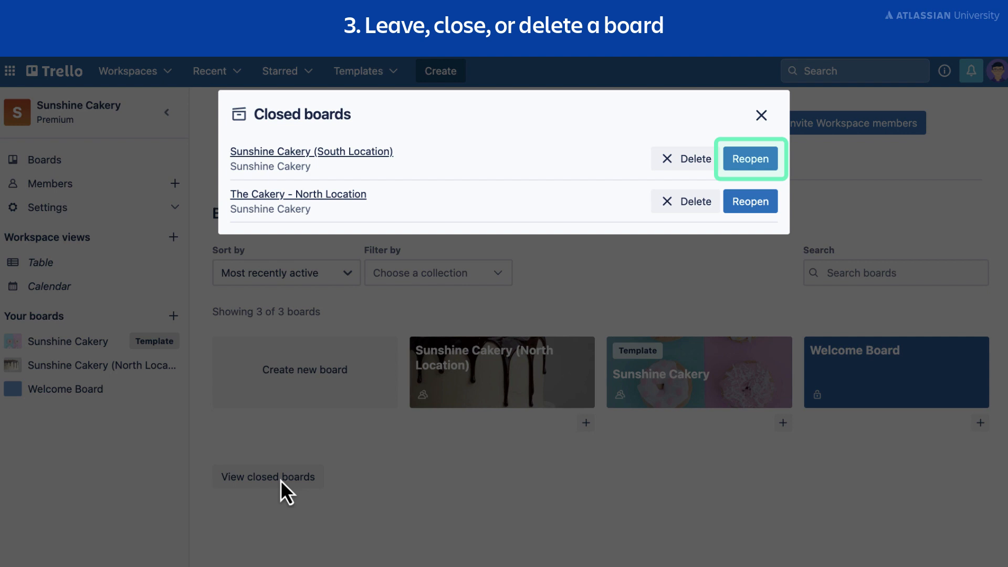
{"action": "left_click", "coordinate": [759, 167]}
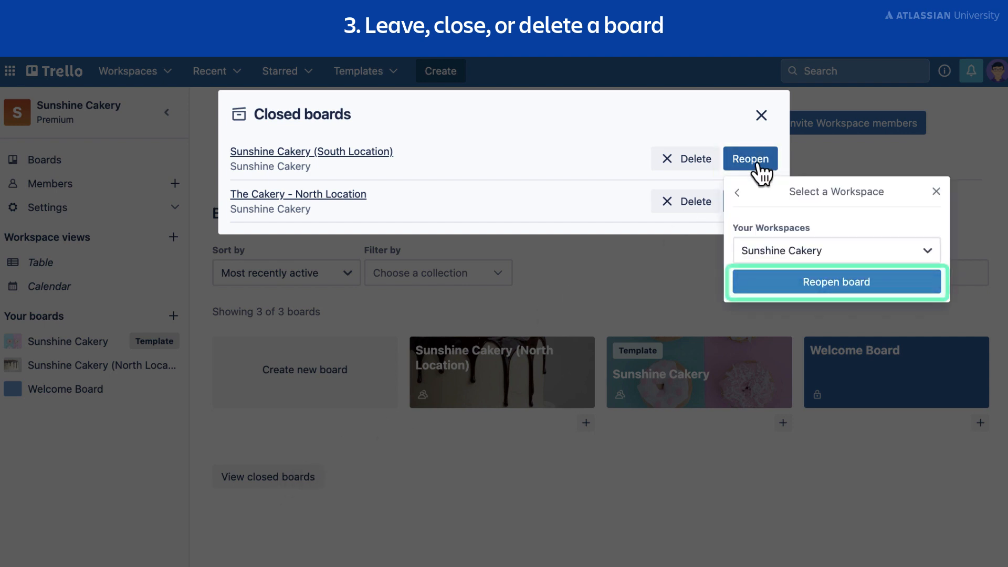
{"action": "left_click", "coordinate": [802, 286]}
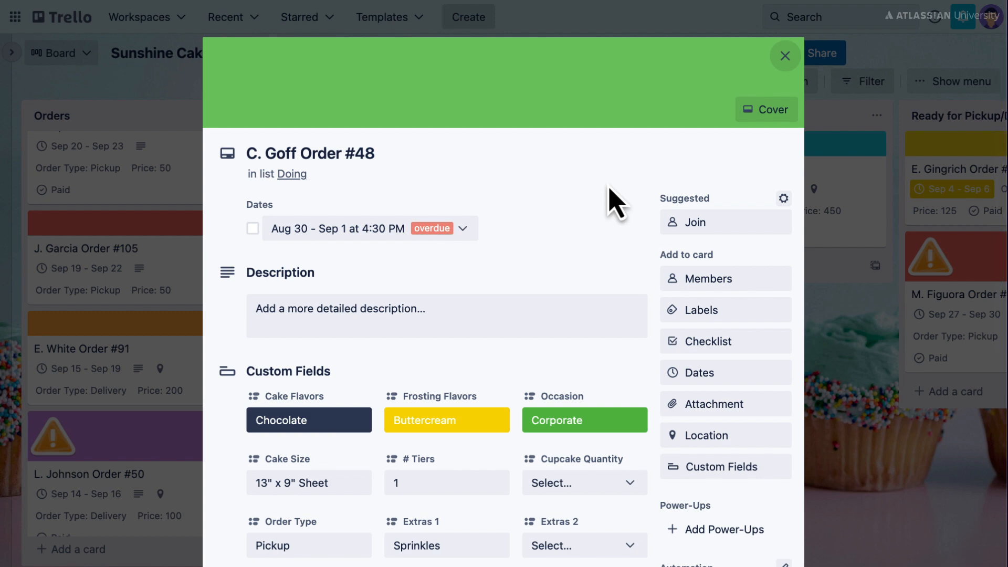
Set the card's Extras 2 custom field to Candles and Extras 3 to Balloons.
{"action": "scroll", "coordinate": [608, 198], "scroll_direction": "down", "scroll_amount": 3}
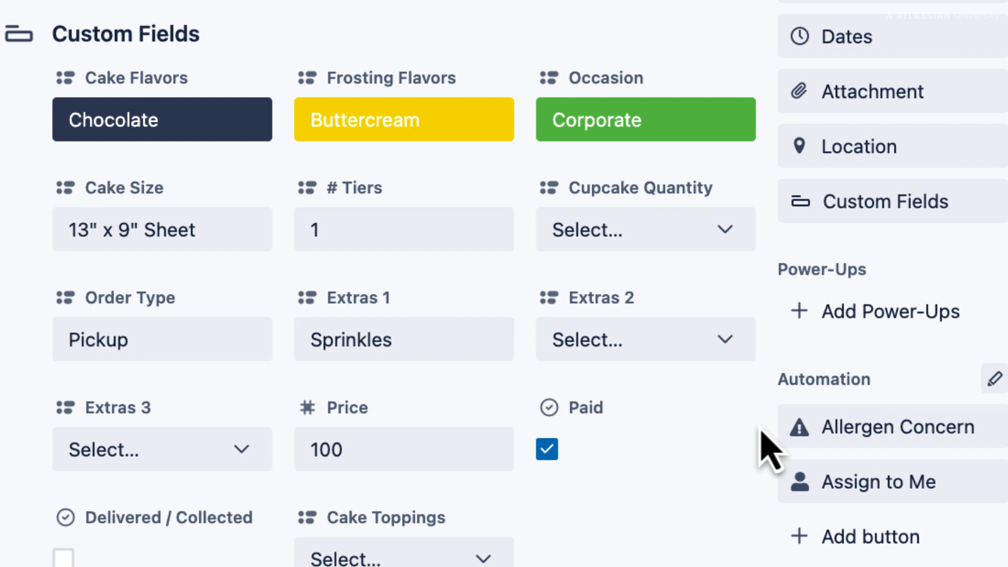
{"action": "left_click", "coordinate": [725, 341]}
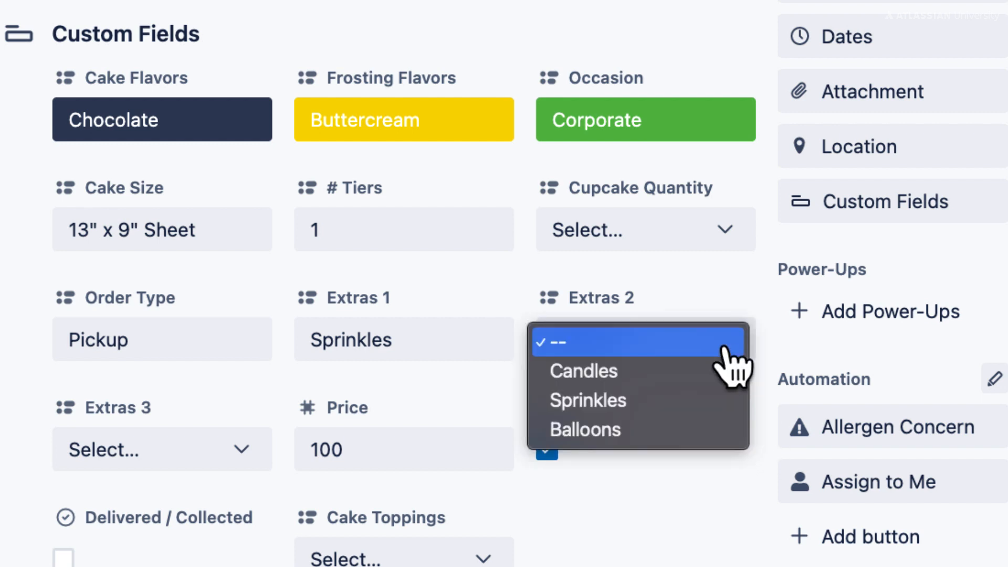
{"action": "left_click", "coordinate": [710, 373]}
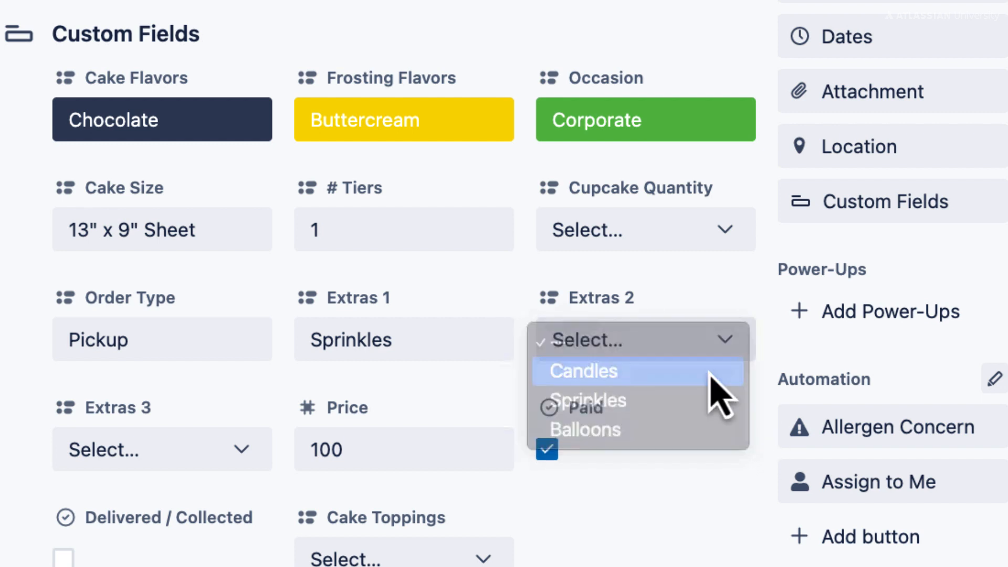
{"action": "left_click", "coordinate": [236, 461]}
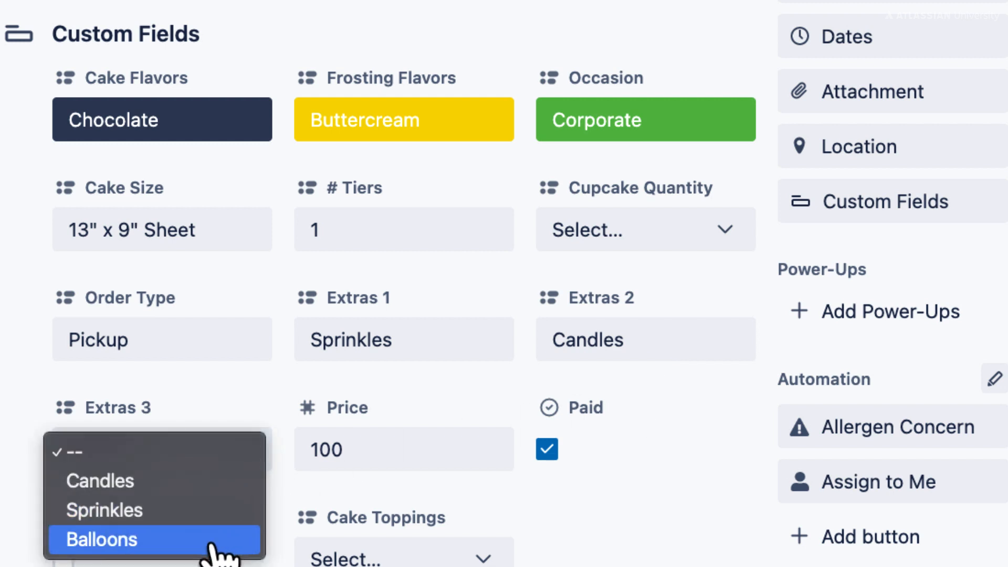
{"action": "left_click", "coordinate": [211, 543]}
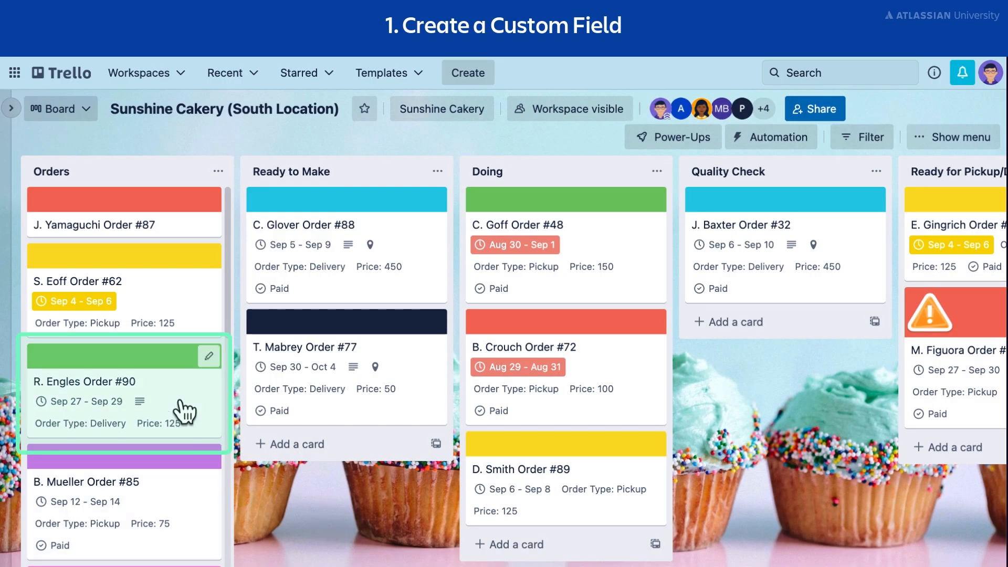
From the third card in the Orders list, start a new Custom Field titled Cupcake Filling Flavor with the Dropdown type.
{"action": "left_click", "coordinate": [180, 407]}
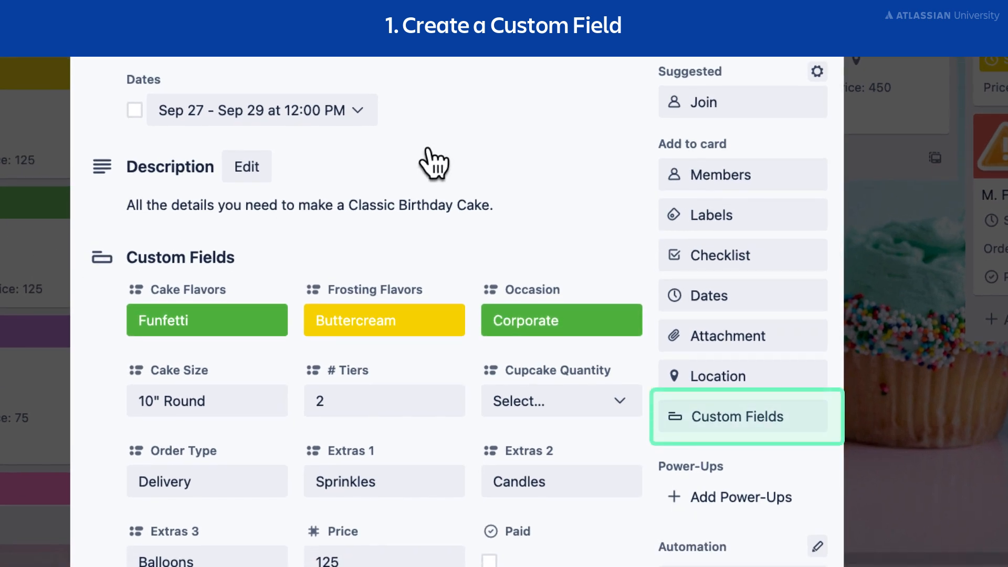
{"action": "left_click", "coordinate": [780, 427]}
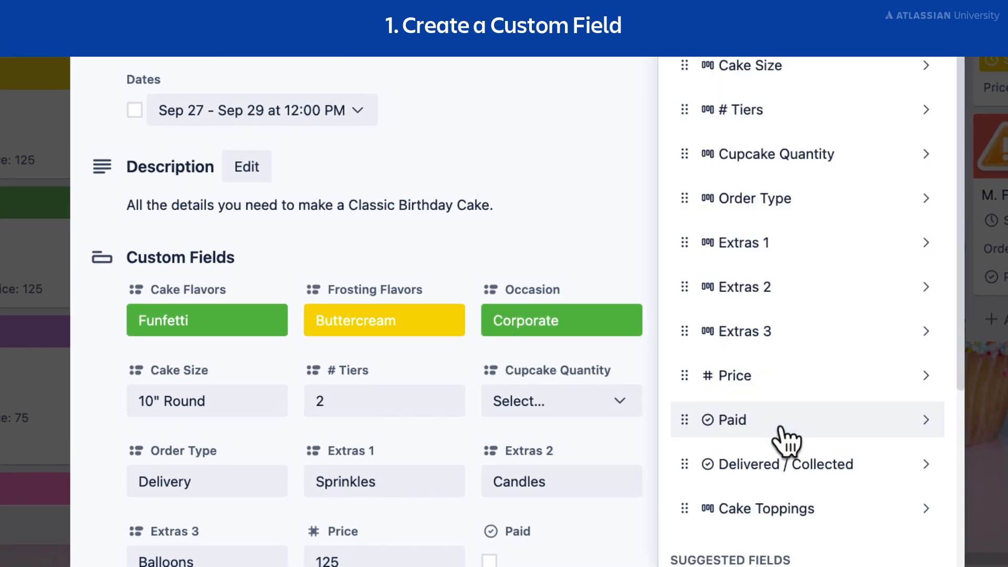
{"action": "scroll", "coordinate": [940, 465], "scroll_direction": "down", "scroll_amount": 5}
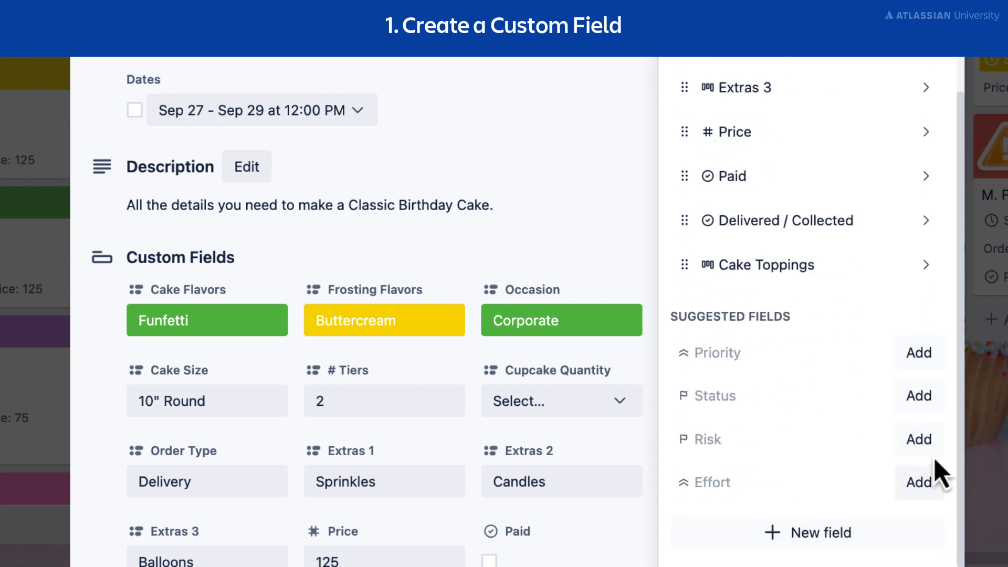
{"action": "left_click", "coordinate": [889, 538]}
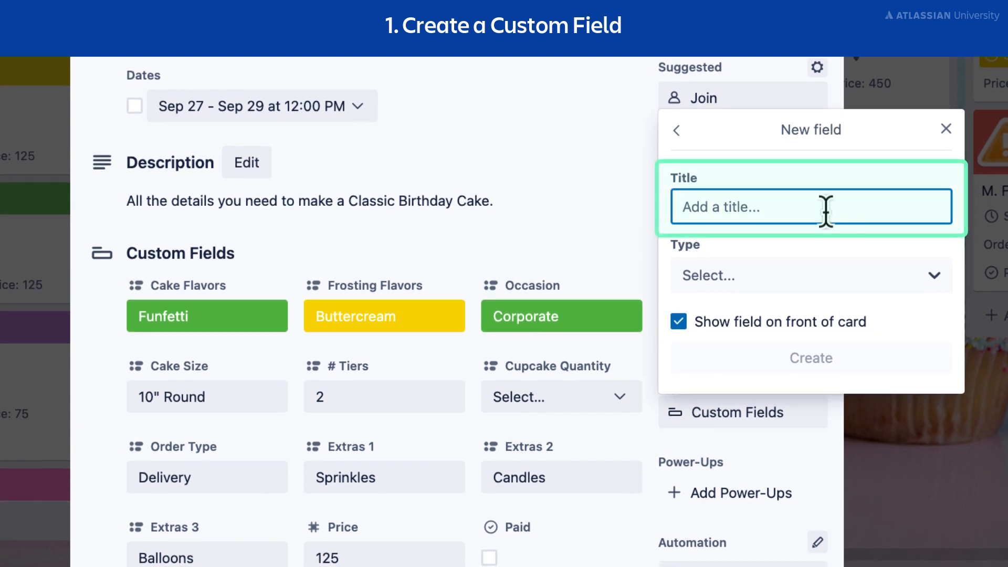
{"action": "type", "text": "Cupcake Filling Flav"}
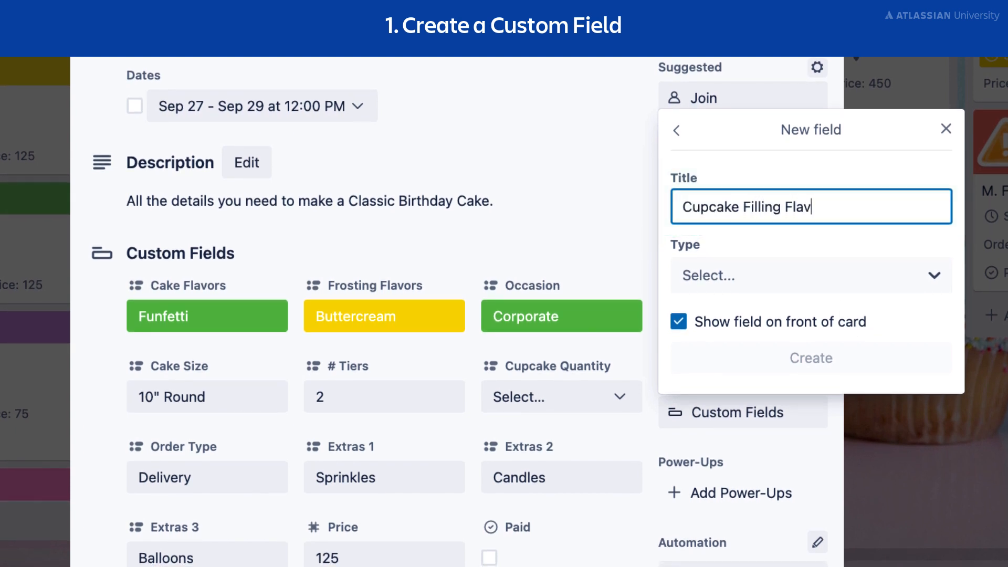
{"action": "type", "text": "or"}
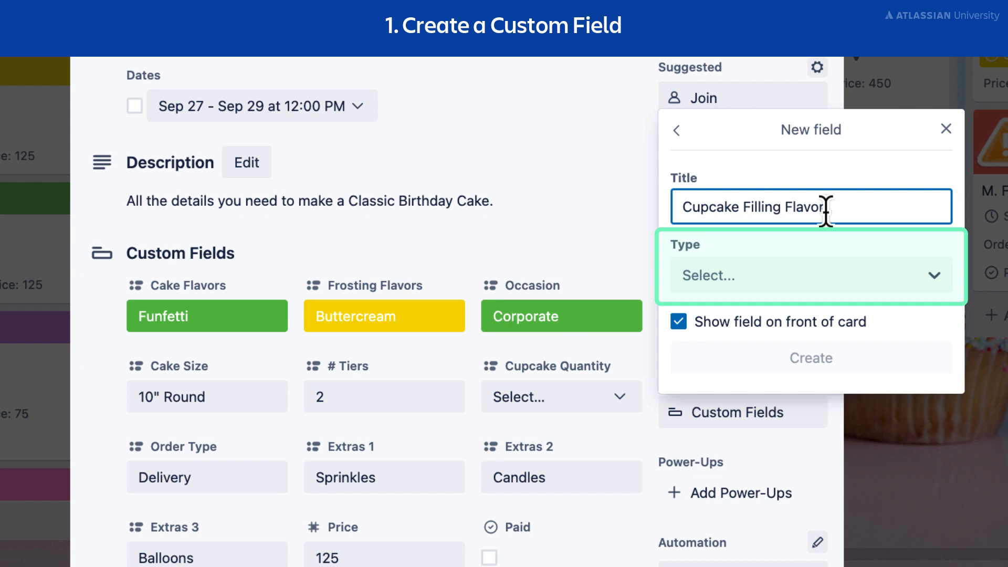
{"action": "left_click", "coordinate": [935, 276]}
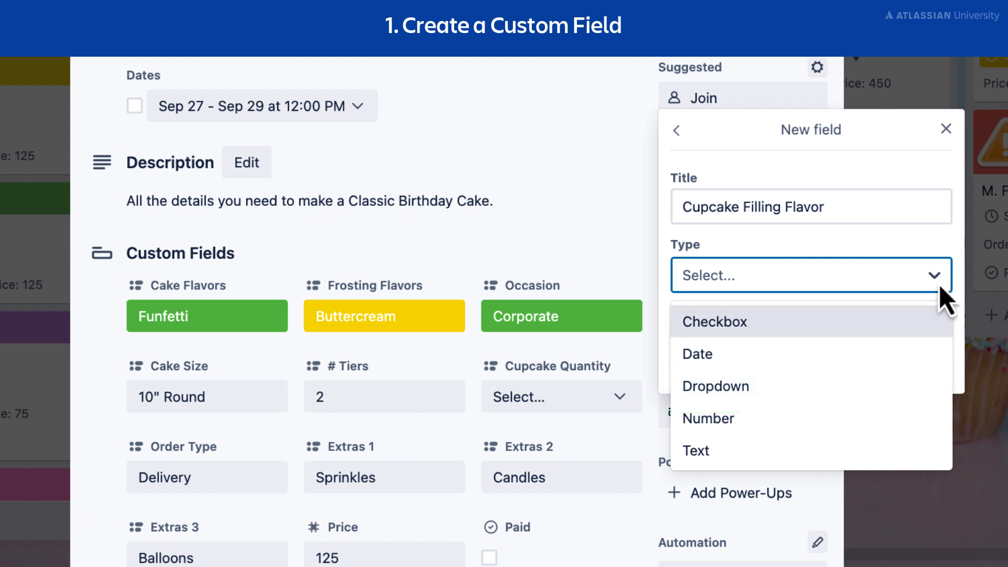
{"action": "left_click", "coordinate": [912, 389]}
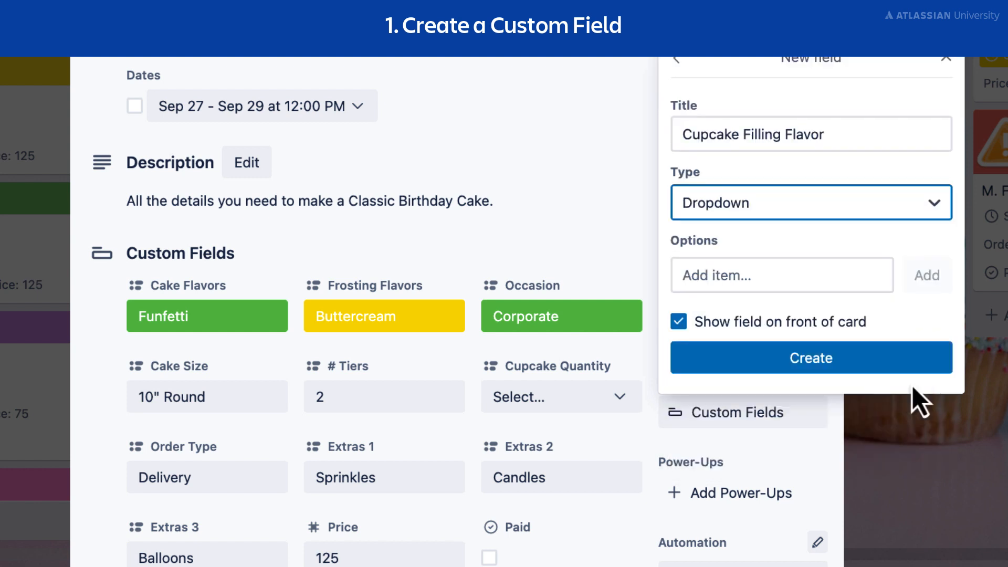
Add the options Vanilla, Chocolate and Strawberry to the Cupcake Filling Flavor dropdown and create the field.
{"action": "left_click", "coordinate": [852, 277]}
{"action": "type", "text": "Vanilla"}
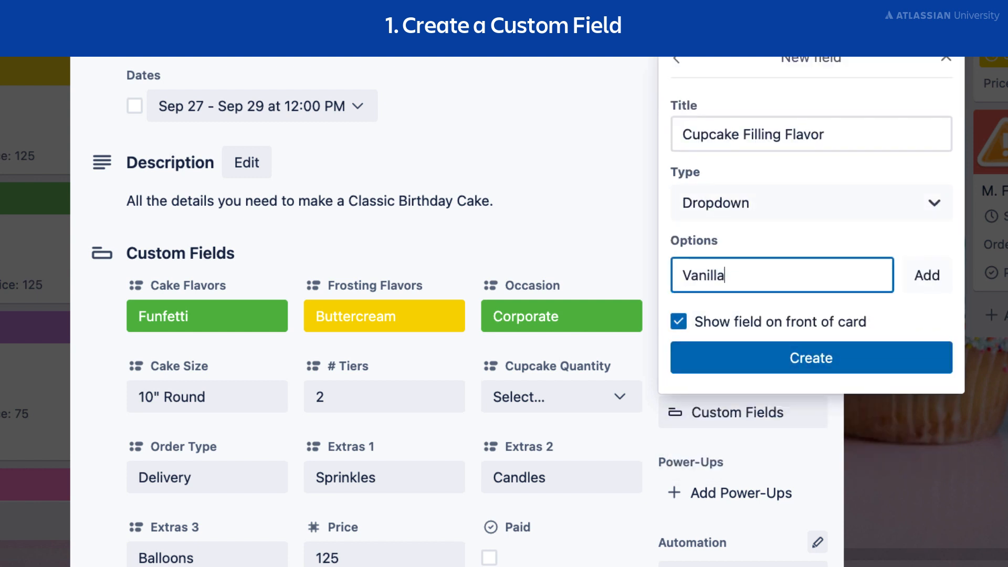
{"action": "key", "text": "Return"}
{"action": "type", "text": "Chocolate"}
{"action": "key", "text": "Return"}
{"action": "type", "text": "Strawberry"}
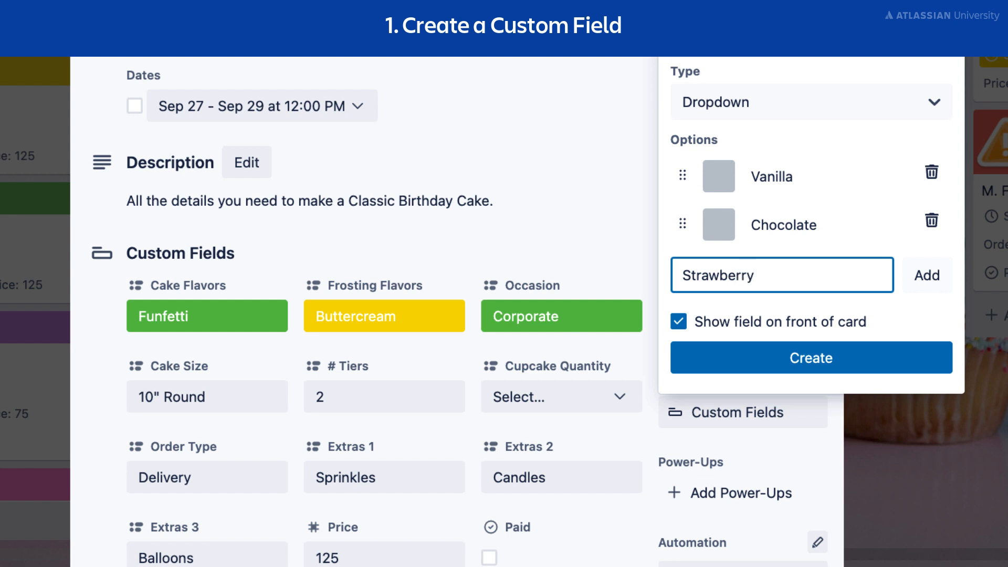
{"action": "key", "text": "Return"}
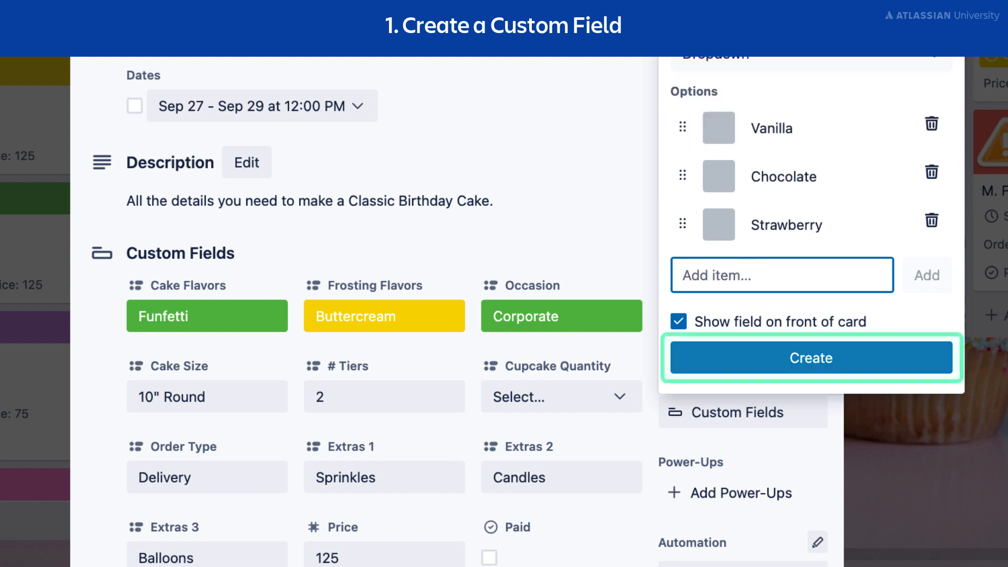
{"action": "left_click", "coordinate": [873, 371]}
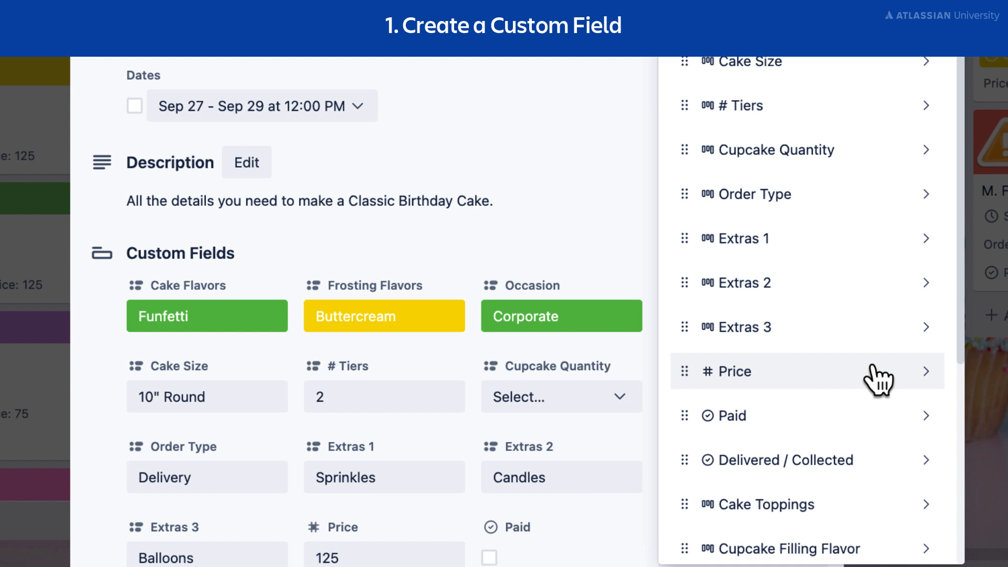
Add another new Custom Field titled Custom Message with the Text type.
{"action": "scroll", "coordinate": [878, 379], "scroll_direction": "down", "scroll_amount": 5}
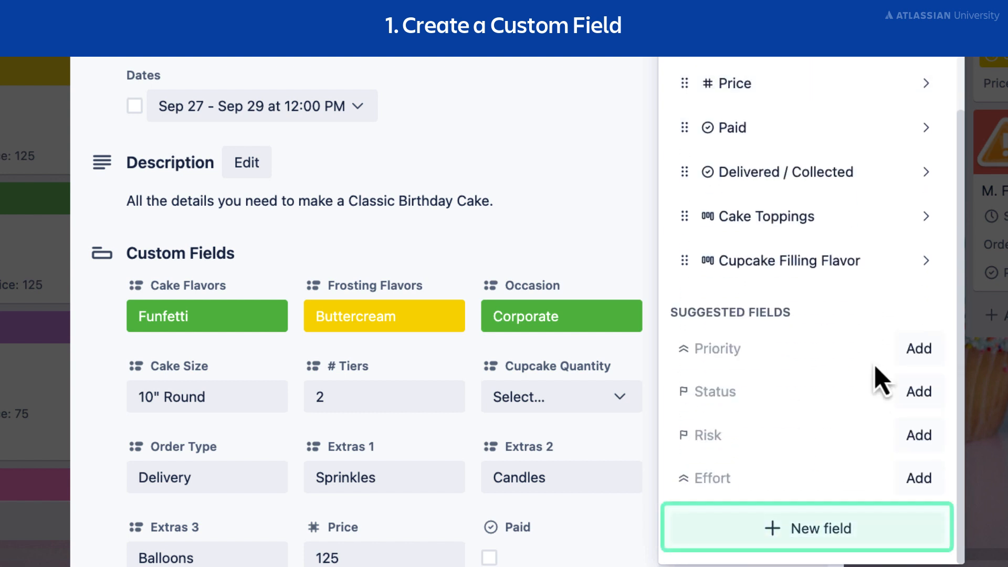
{"action": "left_click", "coordinate": [801, 539]}
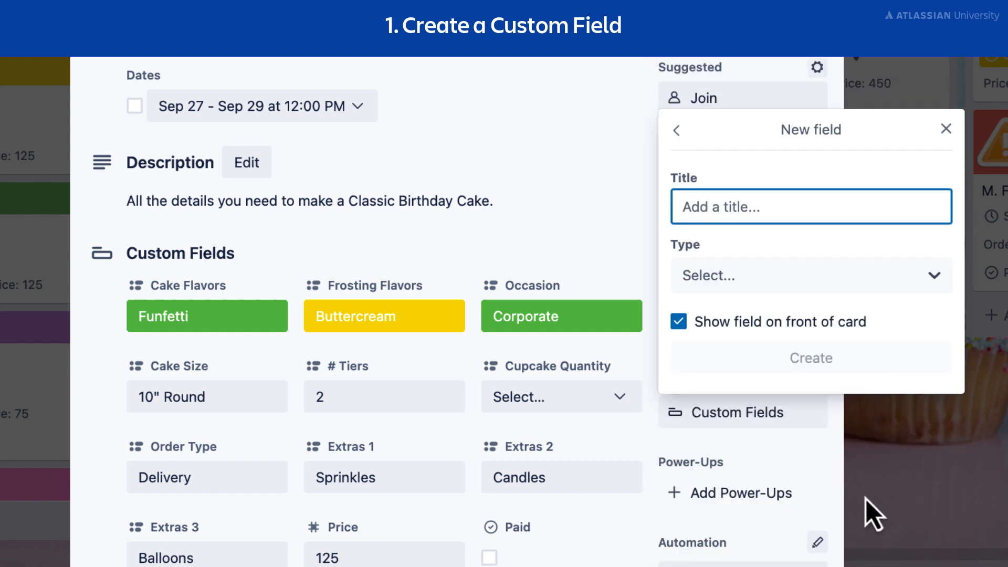
{"action": "type", "text": "Custom Message"}
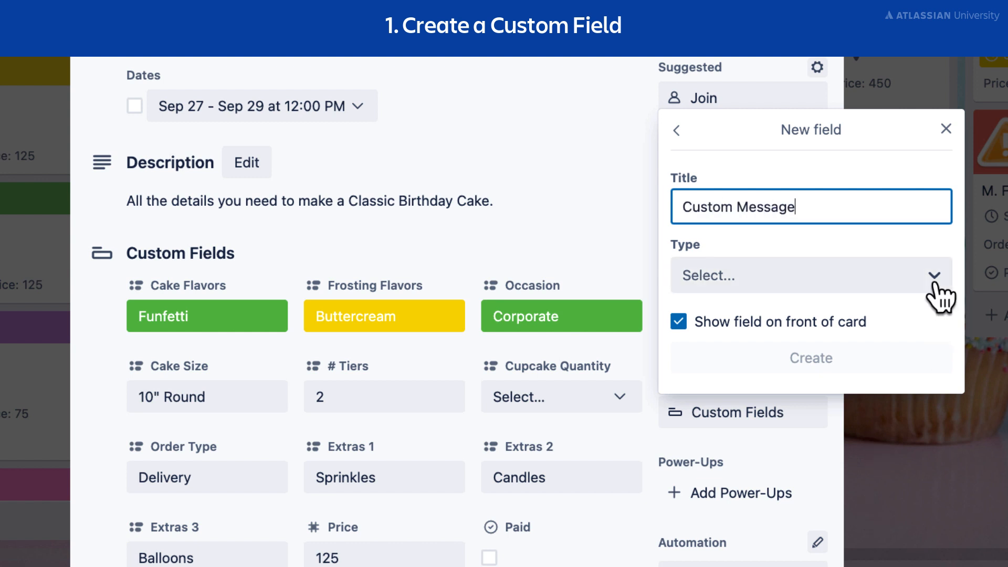
{"action": "left_click", "coordinate": [934, 275]}
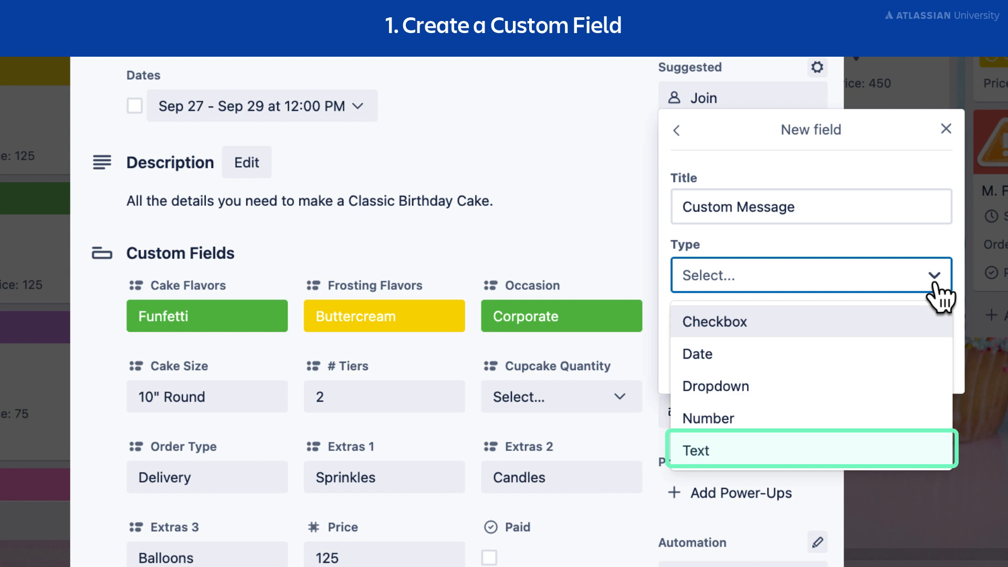
{"action": "left_click", "coordinate": [917, 460]}
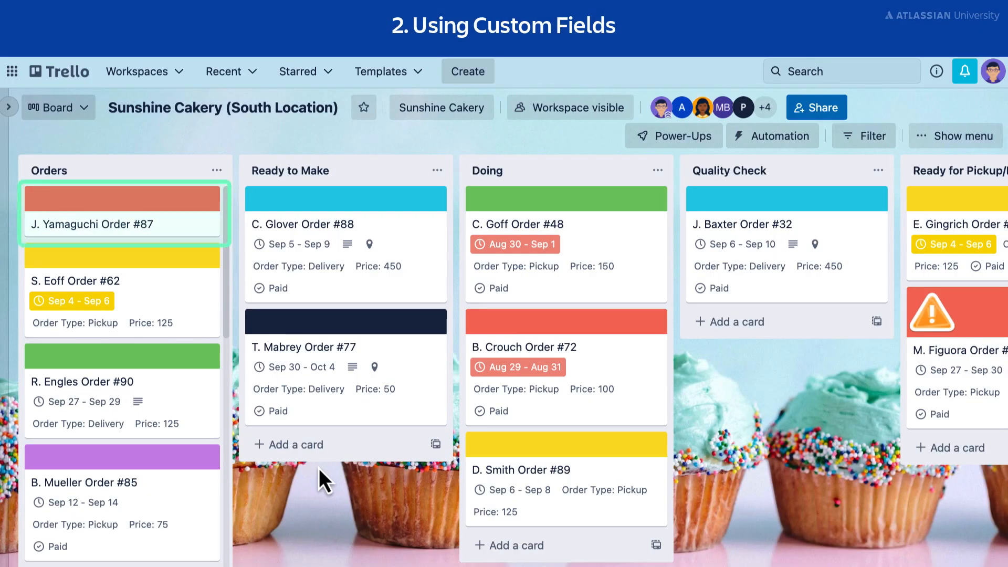
On the first card in the Orders list, set Cake Flavors to Strawberry and Cake Size to 12" Round.
{"action": "left_click", "coordinate": [178, 224]}
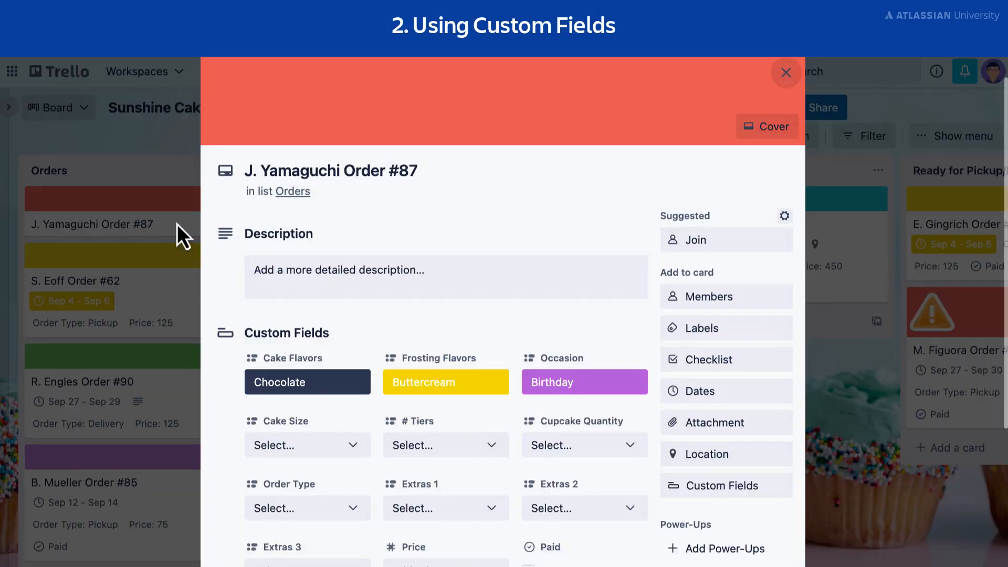
{"action": "scroll", "coordinate": [638, 363], "scroll_direction": "down", "scroll_amount": 3}
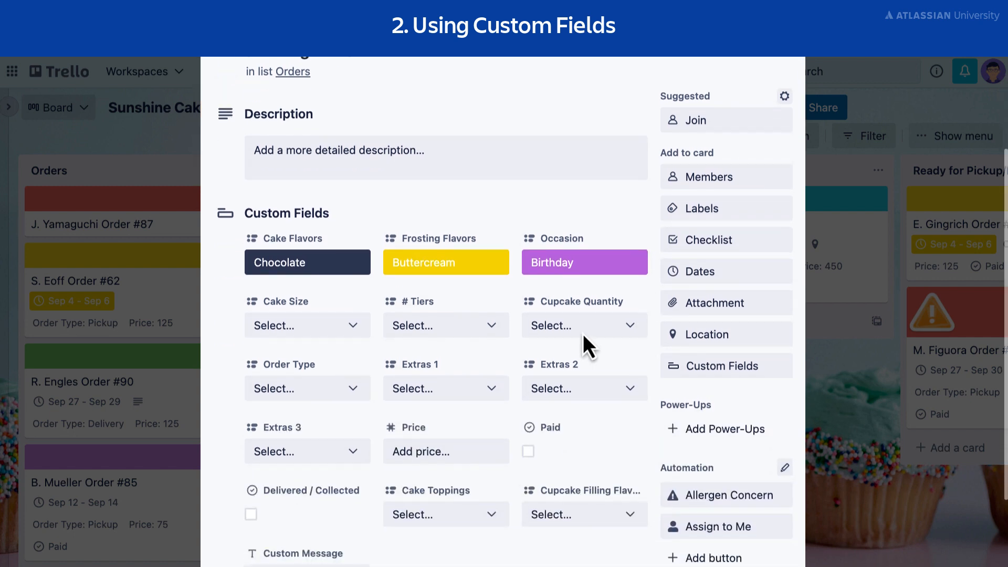
{"action": "left_click", "coordinate": [312, 268]}
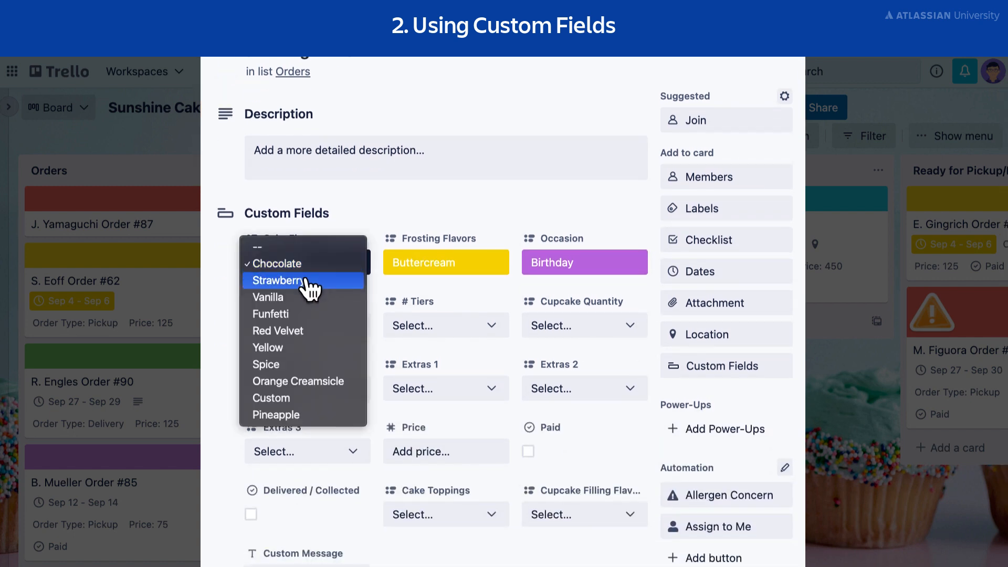
{"action": "left_click", "coordinate": [305, 284]}
{"action": "left_click", "coordinate": [361, 337]}
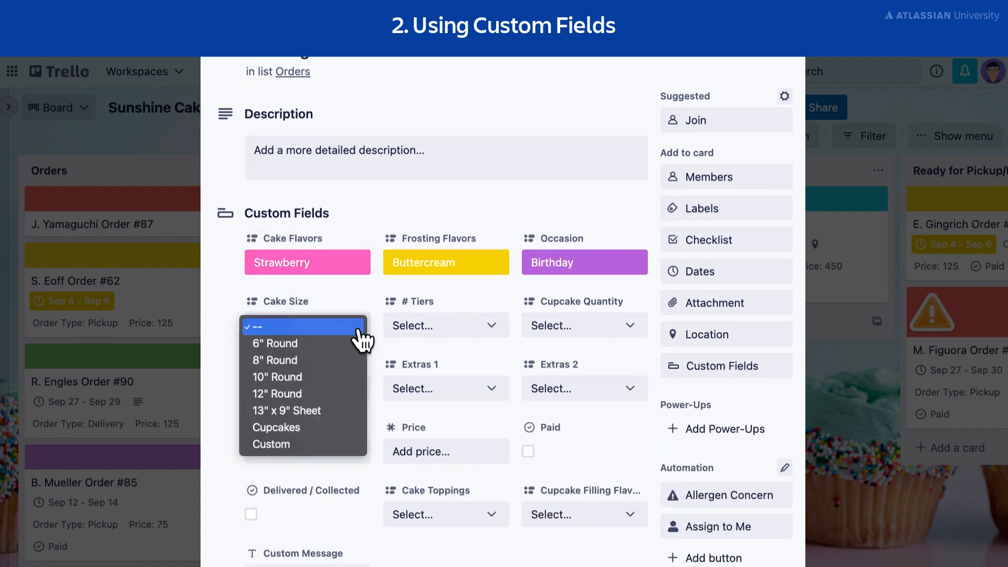
{"action": "left_click", "coordinate": [343, 397]}
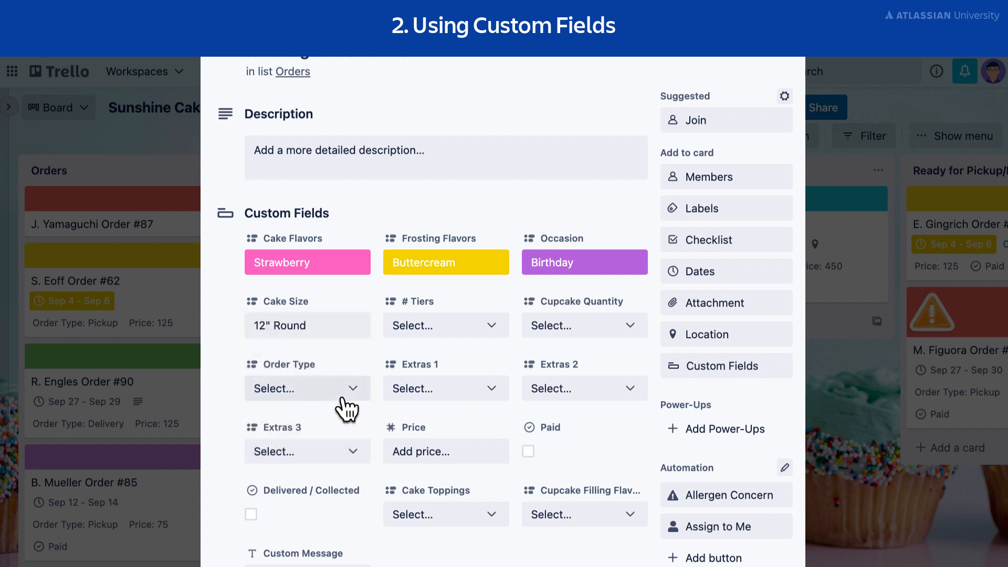
Set the card's # Tiers field to 2 and its Price to 75.
{"action": "left_click", "coordinate": [491, 326]}
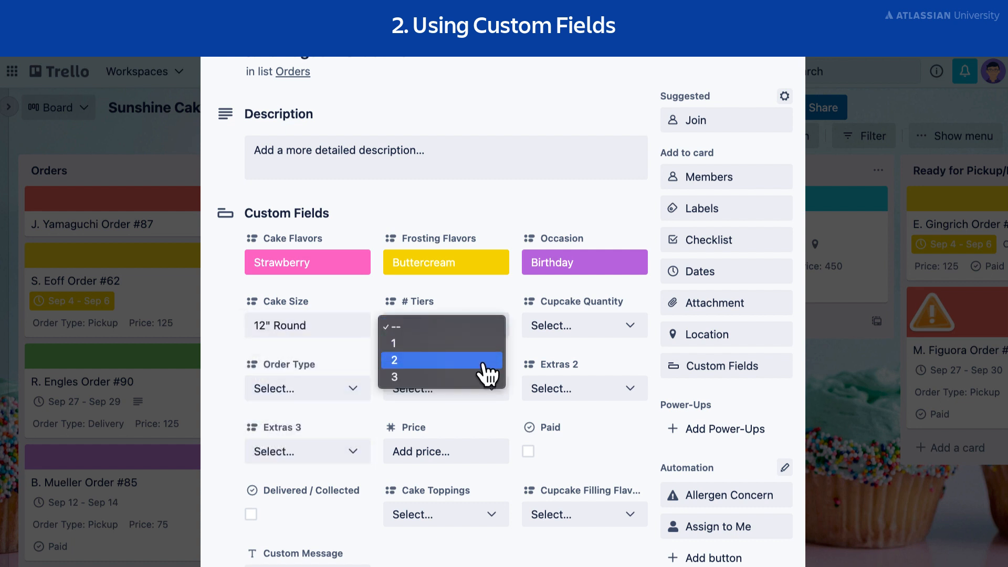
{"action": "left_click", "coordinate": [483, 360]}
{"action": "left_click", "coordinate": [449, 451]}
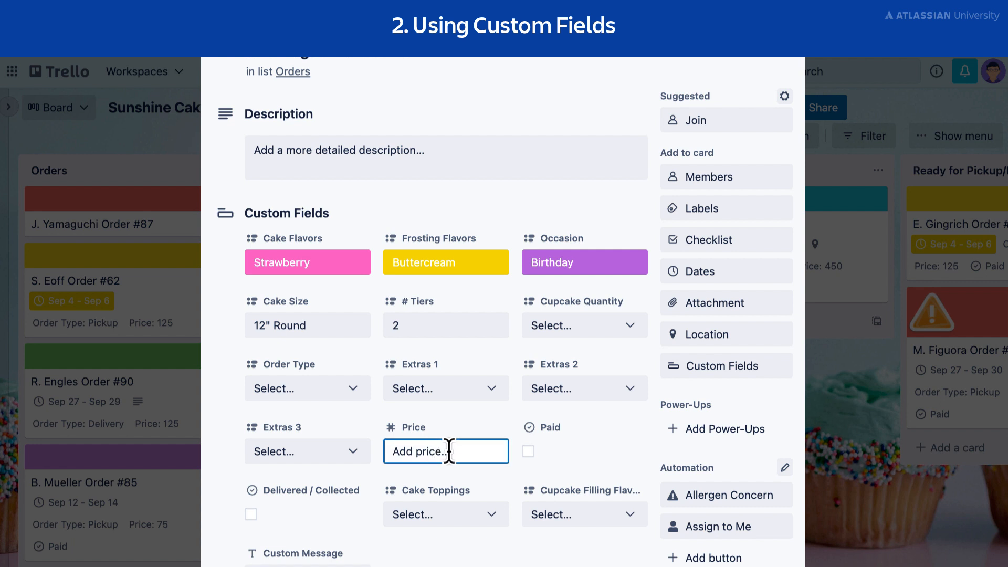
{"action": "type", "text": "75"}
{"action": "key", "text": "Return"}
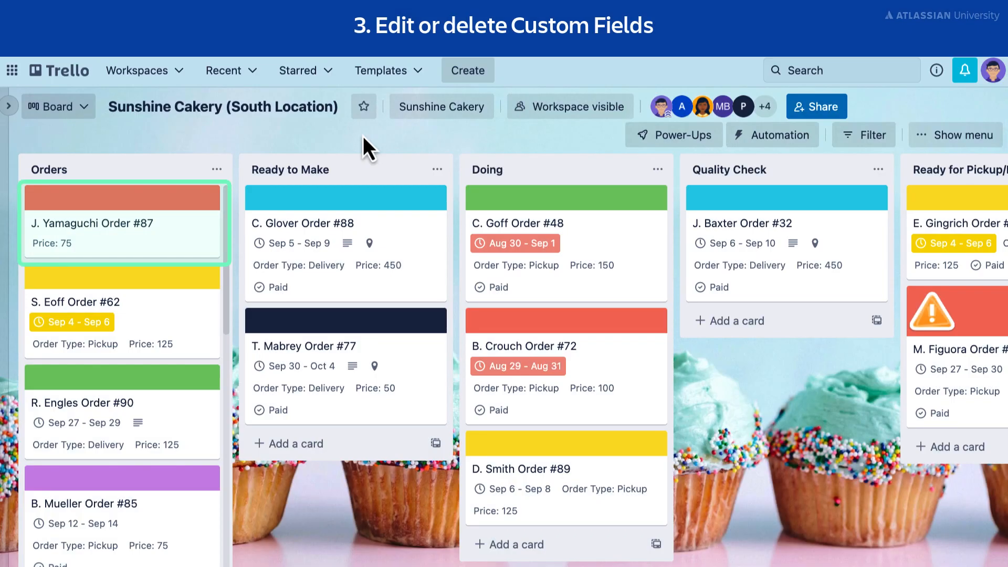
Open the first card in the Orders list and edit the Cake Flavors field, adding a Coffee option and deleting the Pineapple option.
{"action": "left_click", "coordinate": [163, 233]}
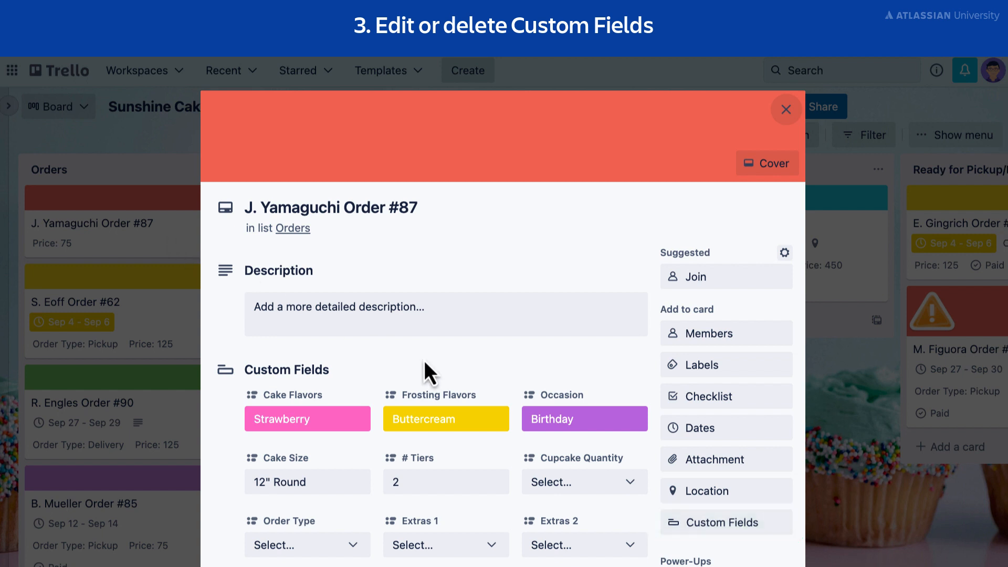
{"action": "left_click", "coordinate": [761, 525]}
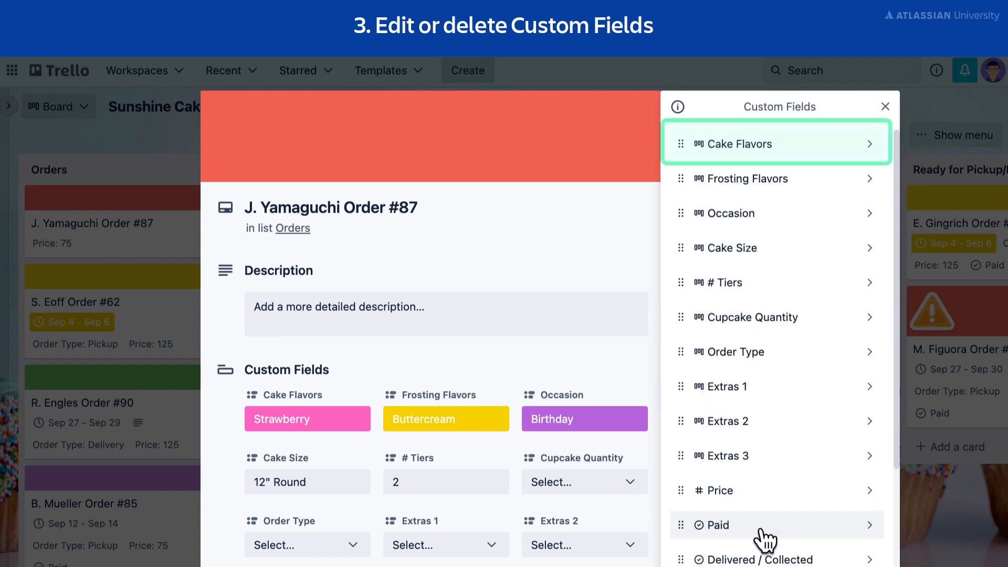
{"action": "left_click", "coordinate": [851, 148]}
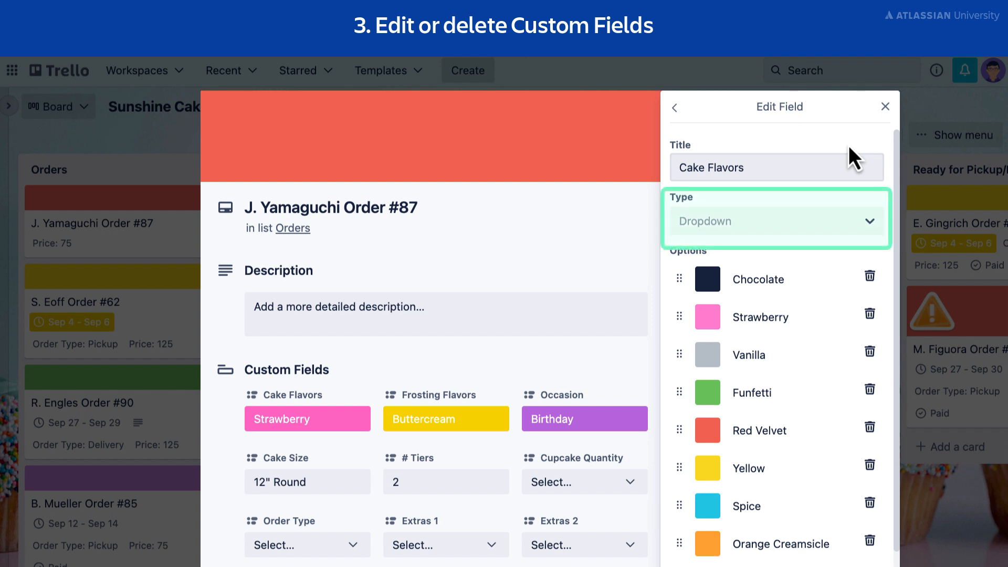
{"action": "scroll", "coordinate": [814, 260], "scroll_direction": "down", "scroll_amount": 3}
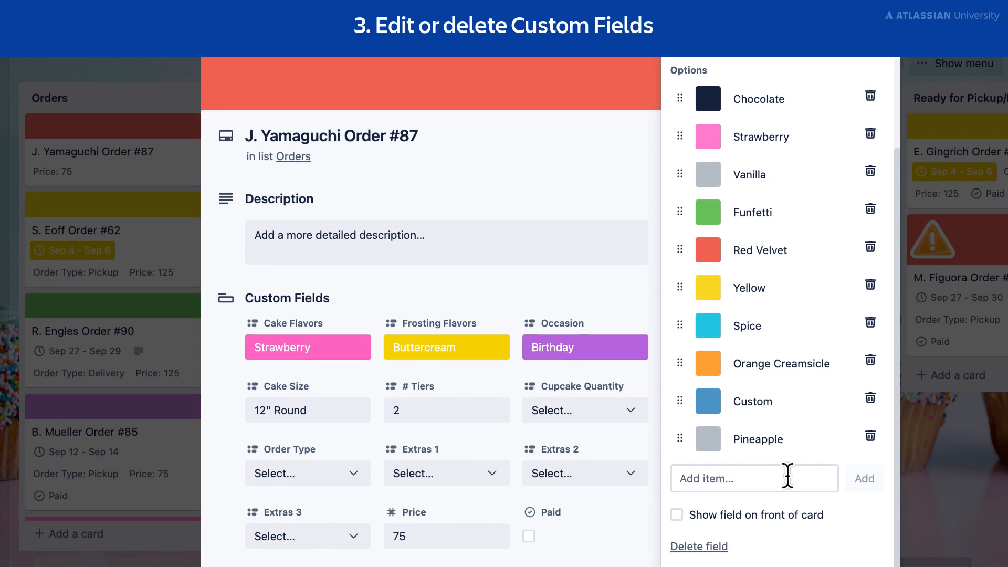
{"action": "left_click", "coordinate": [787, 515]}
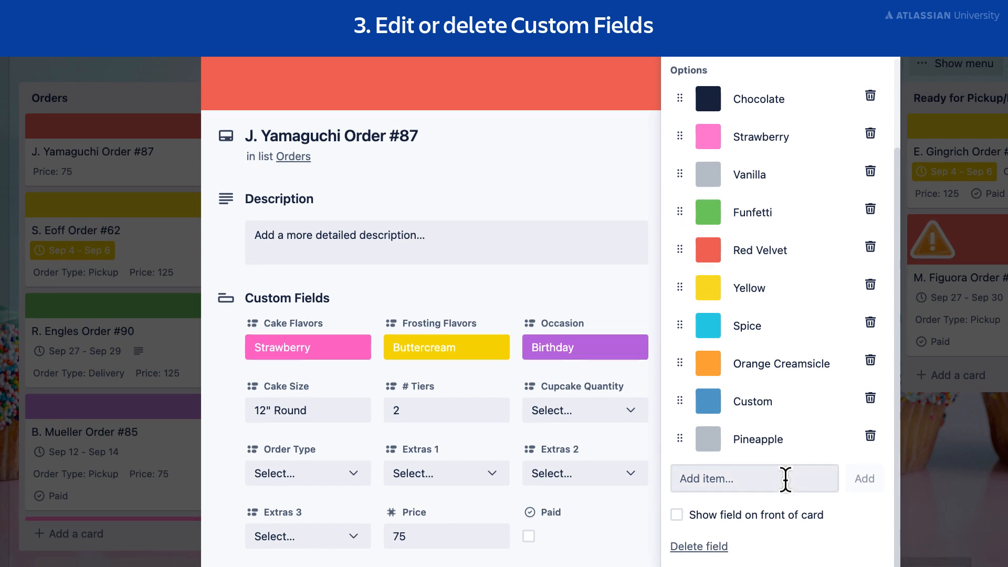
{"action": "type", "text": "Coffee"}
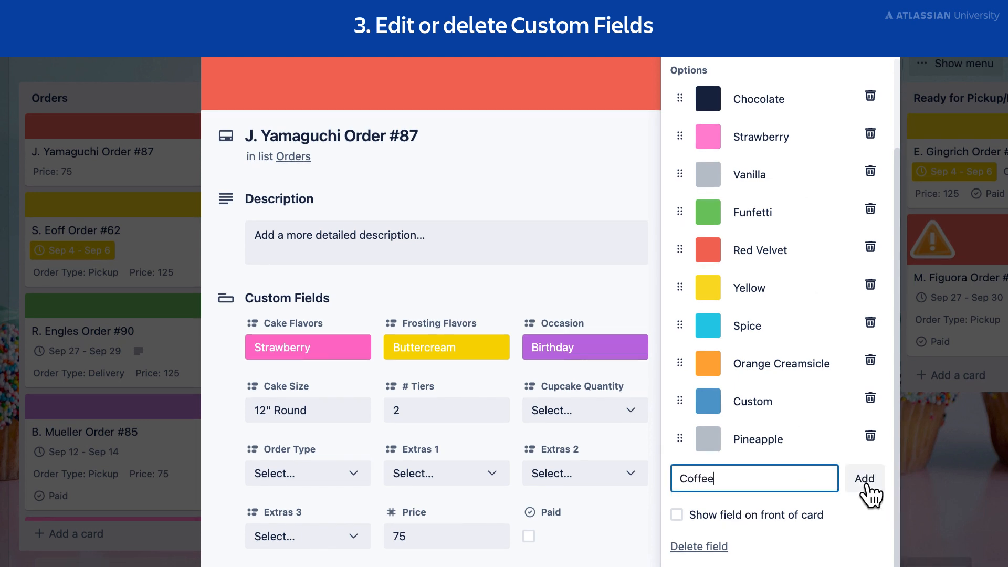
{"action": "left_click", "coordinate": [865, 479]}
{"action": "left_click", "coordinate": [871, 437]}
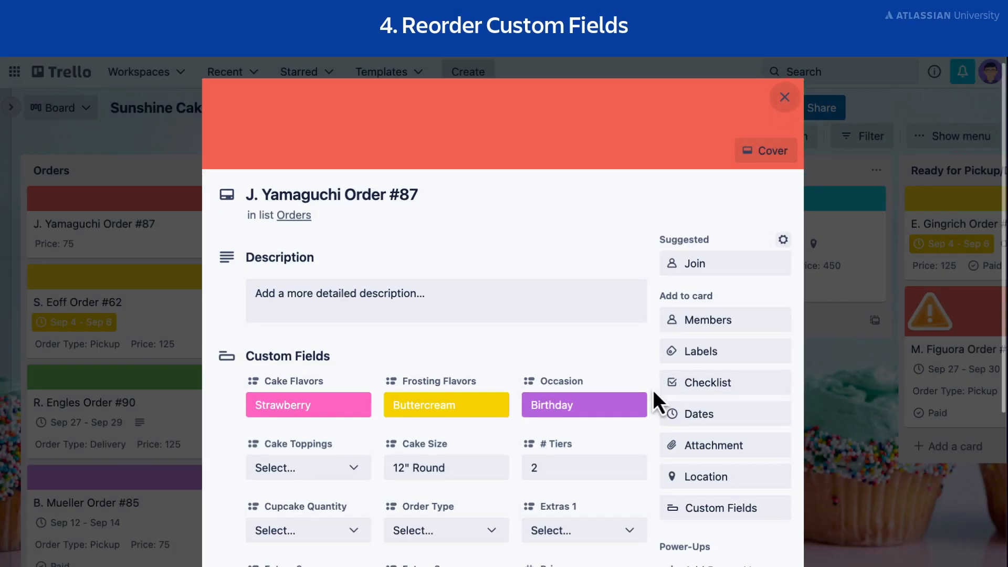
Reorder the card's Custom Fields so that Cupcake Filling Flavor sits between Cupcake Quantity and Order Type.
{"action": "scroll", "coordinate": [653, 391], "scroll_direction": "down", "scroll_amount": 3}
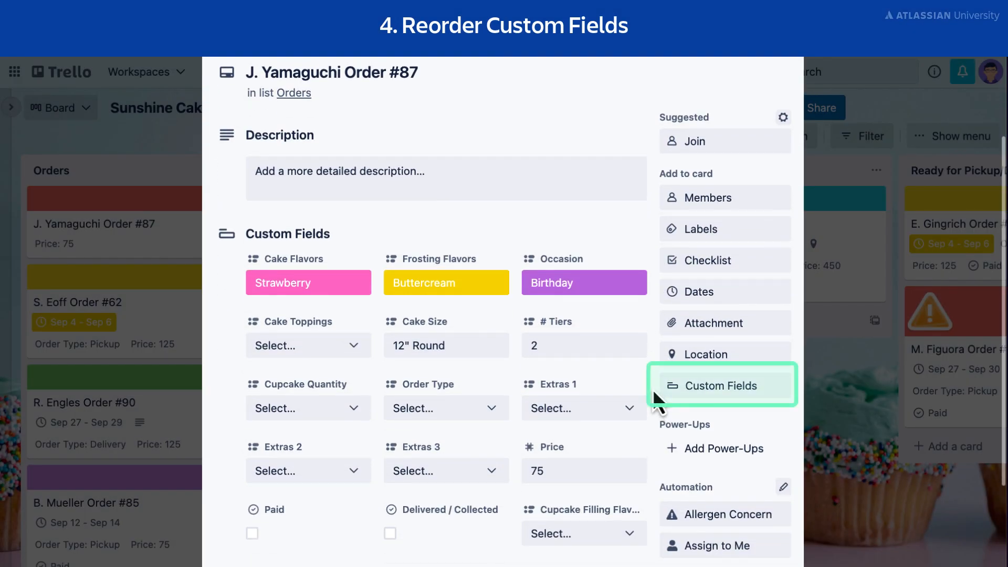
{"action": "left_click", "coordinate": [710, 393]}
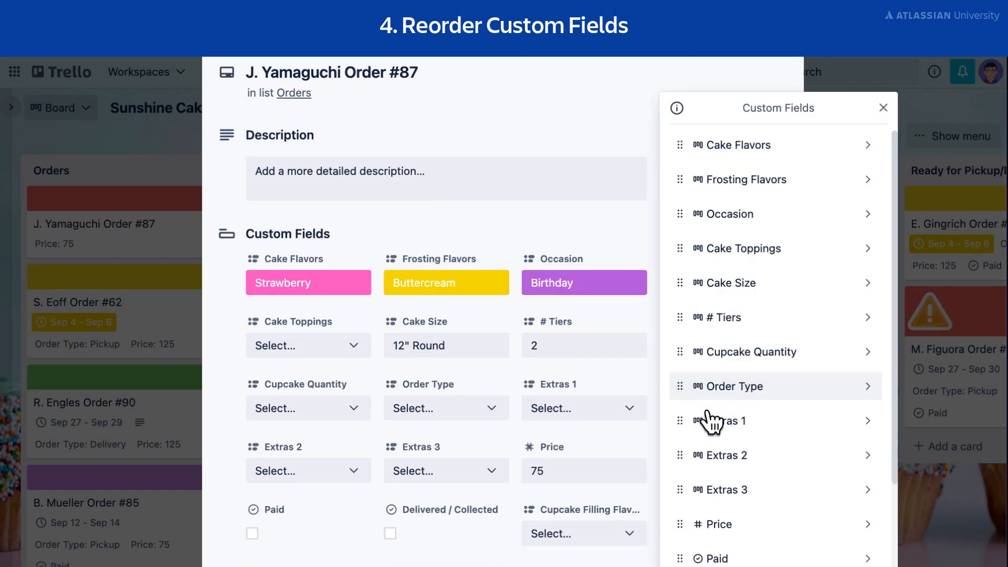
{"action": "scroll", "coordinate": [712, 422], "scroll_direction": "down", "scroll_amount": 3}
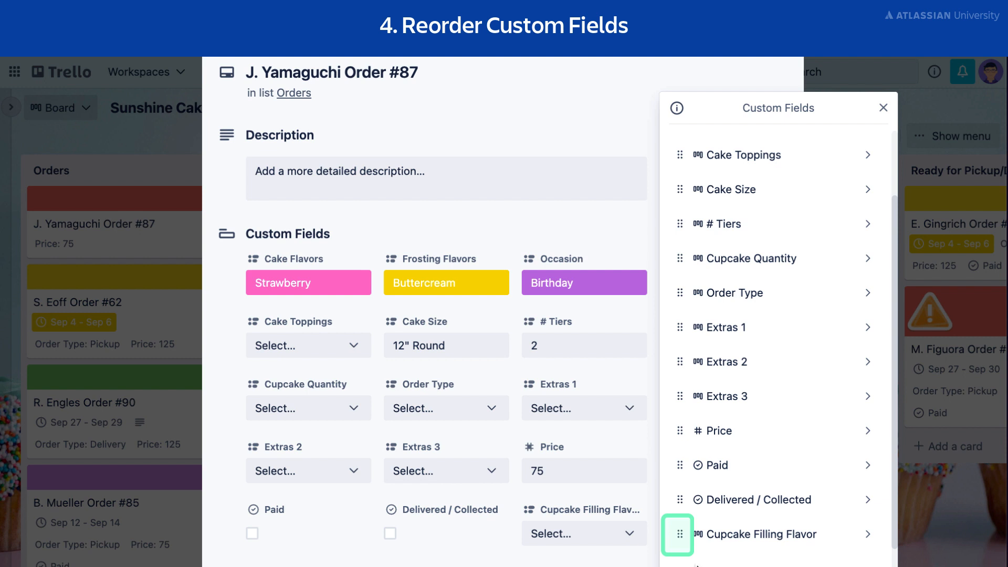
{"action": "left_click_drag", "start_coordinate": [678, 534], "coordinate": [682, 286]}
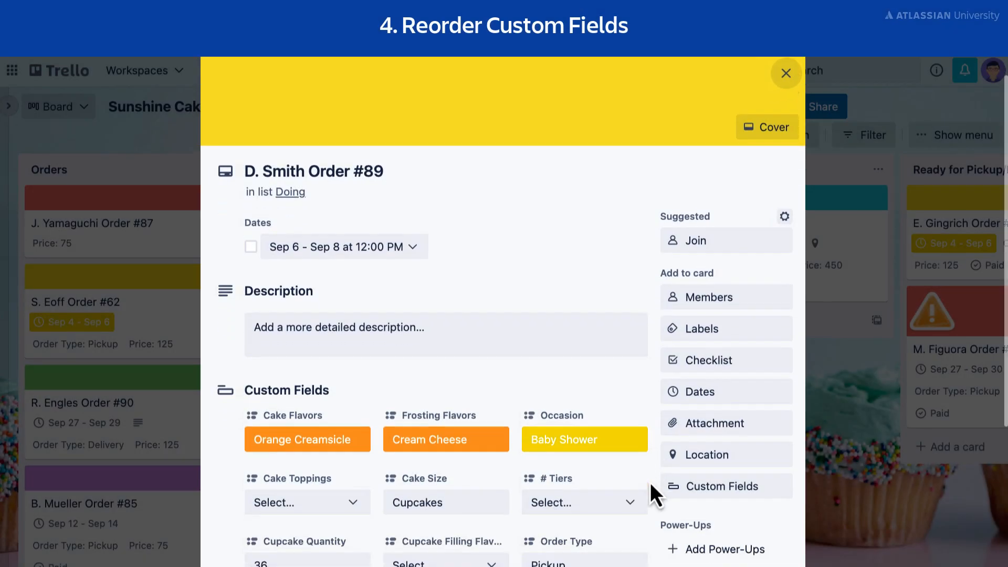
Move the opened card from the Doing list to the Doing list of the Sunshine Cakery (North Location) board.
{"action": "scroll", "coordinate": [650, 483], "scroll_direction": "down", "scroll_amount": 4}
{"action": "scroll", "coordinate": [650, 483], "scroll_direction": "down", "scroll_amount": 3}
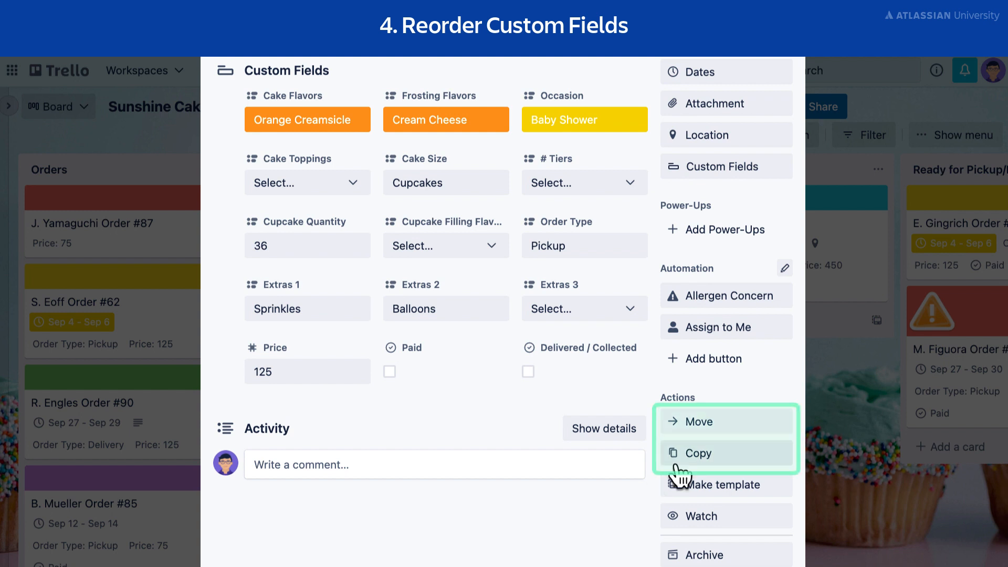
{"action": "left_click", "coordinate": [727, 427]}
{"action": "scroll", "coordinate": [731, 436], "scroll_direction": "down", "scroll_amount": 2}
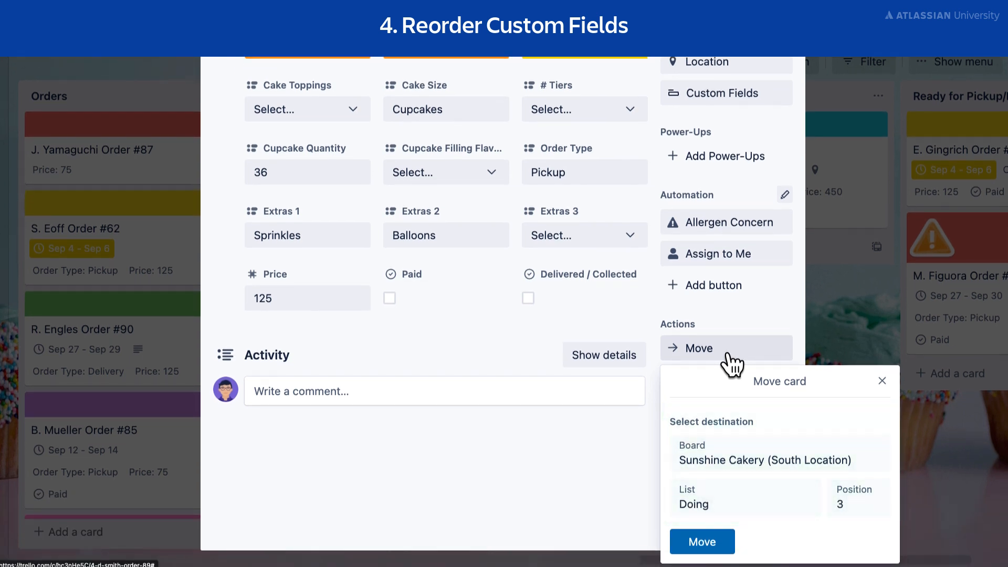
{"action": "left_click", "coordinate": [846, 469]}
{"action": "left_click", "coordinate": [813, 440]}
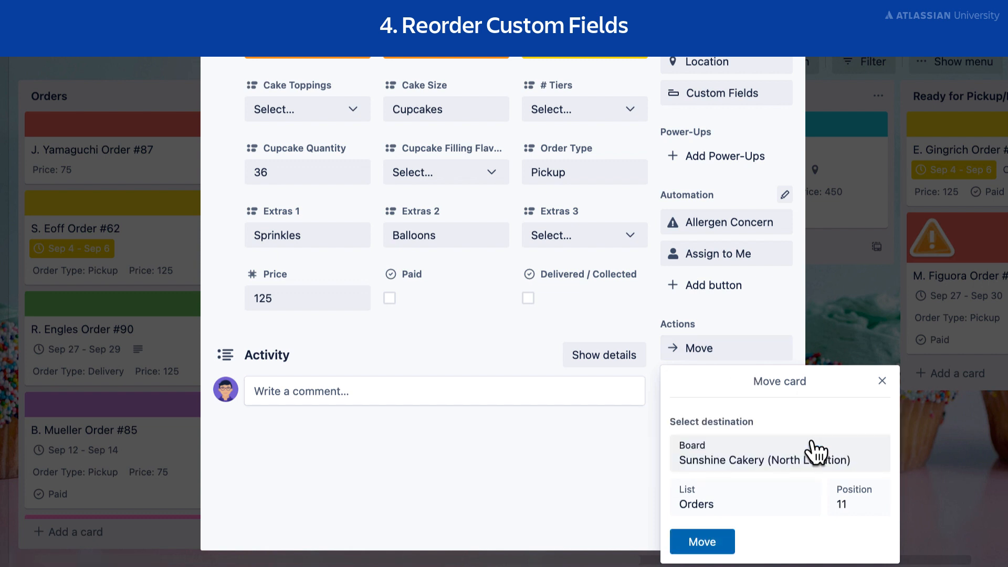
{"action": "left_click", "coordinate": [770, 520]}
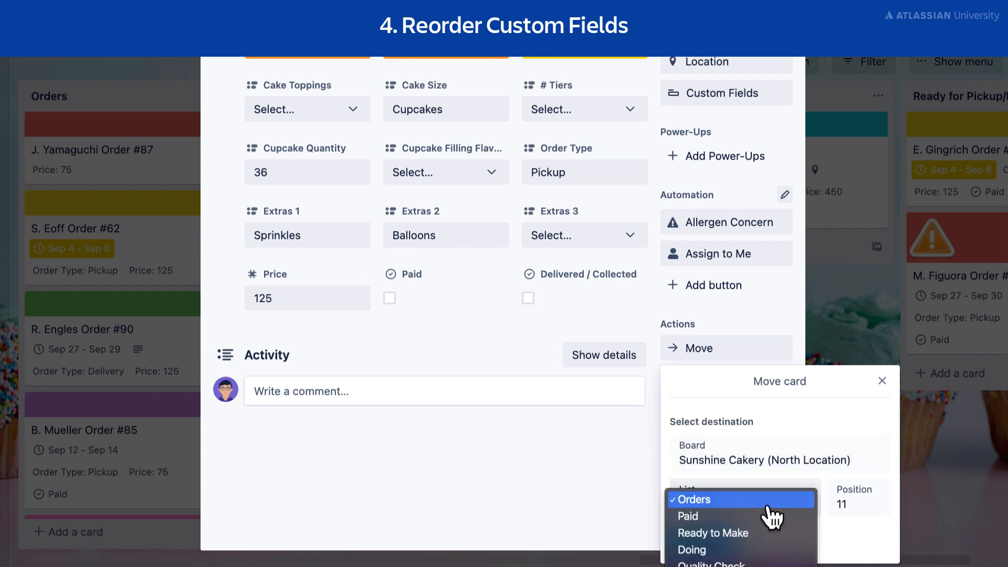
{"action": "left_click", "coordinate": [776, 551]}
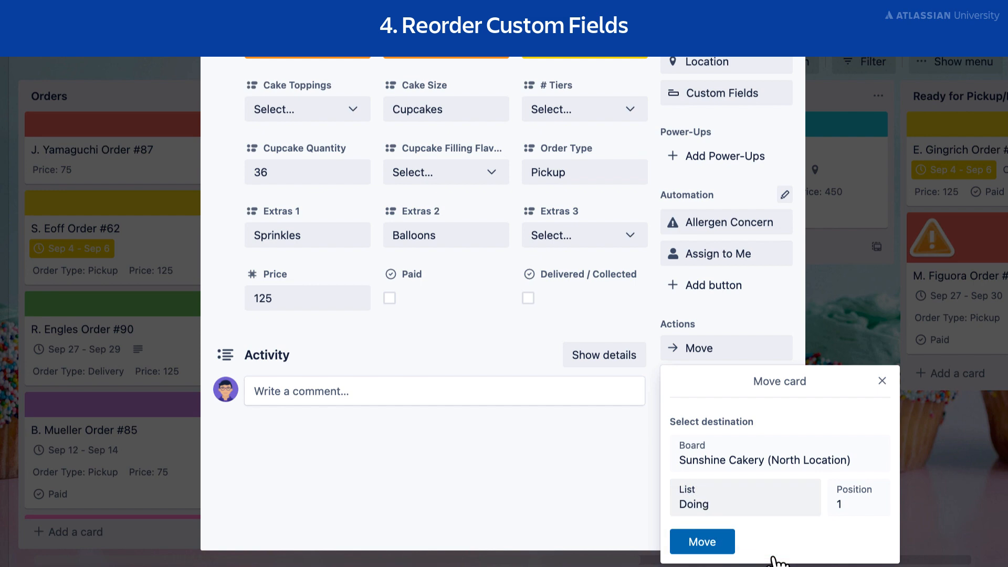
{"action": "left_click", "coordinate": [702, 542]}
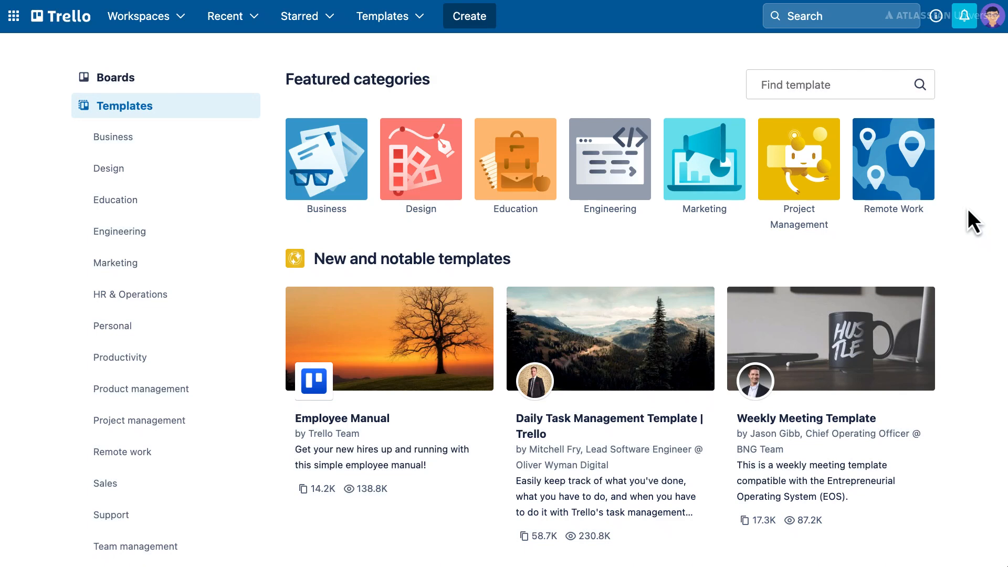
Browse the template gallery, examine the Employee Manual template's details and board preview, and view the full template.
{"action": "scroll", "coordinate": [969, 211], "scroll_direction": "down", "scroll_amount": 5}
{"action": "scroll", "coordinate": [969, 209], "scroll_direction": "down", "scroll_amount": 5}
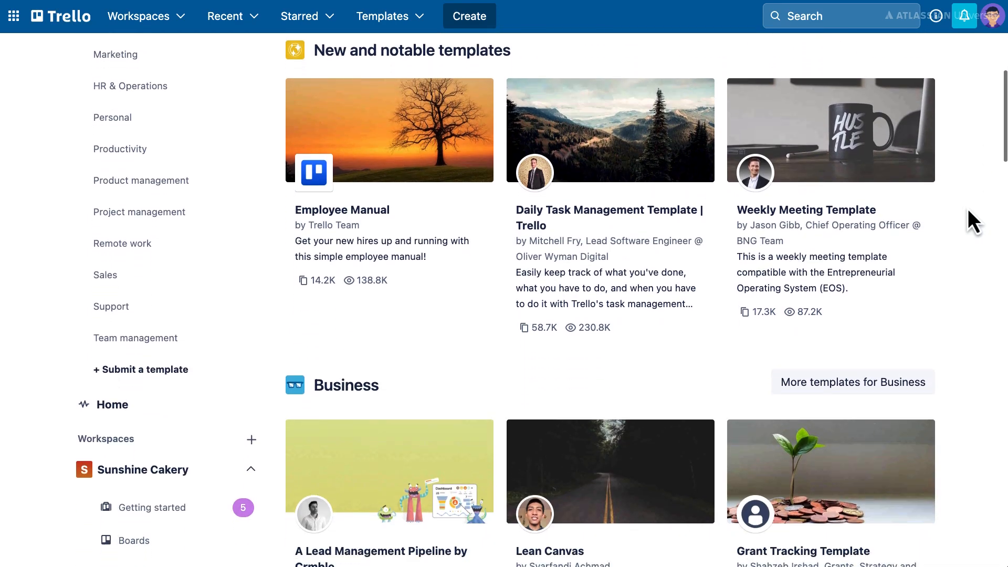
{"action": "scroll", "coordinate": [969, 209], "scroll_direction": "down", "scroll_amount": 5}
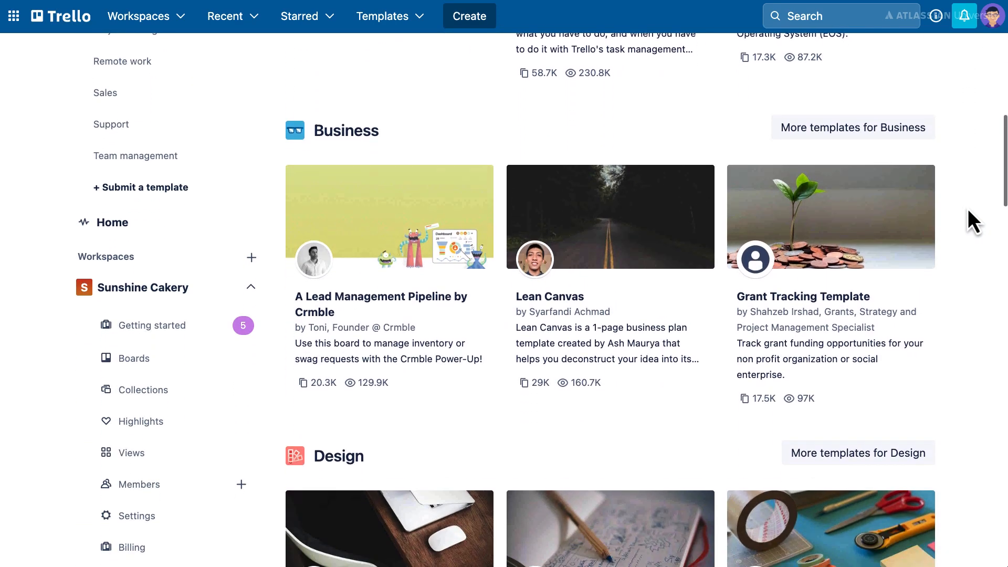
{"action": "scroll", "coordinate": [968, 209], "scroll_direction": "up", "scroll_amount": 15}
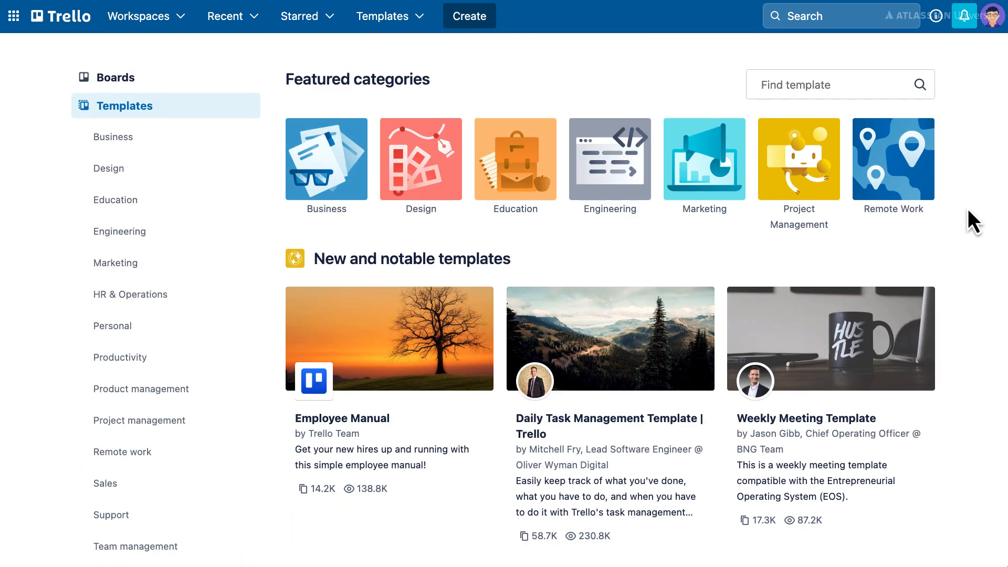
{"action": "left_click", "coordinate": [421, 347]}
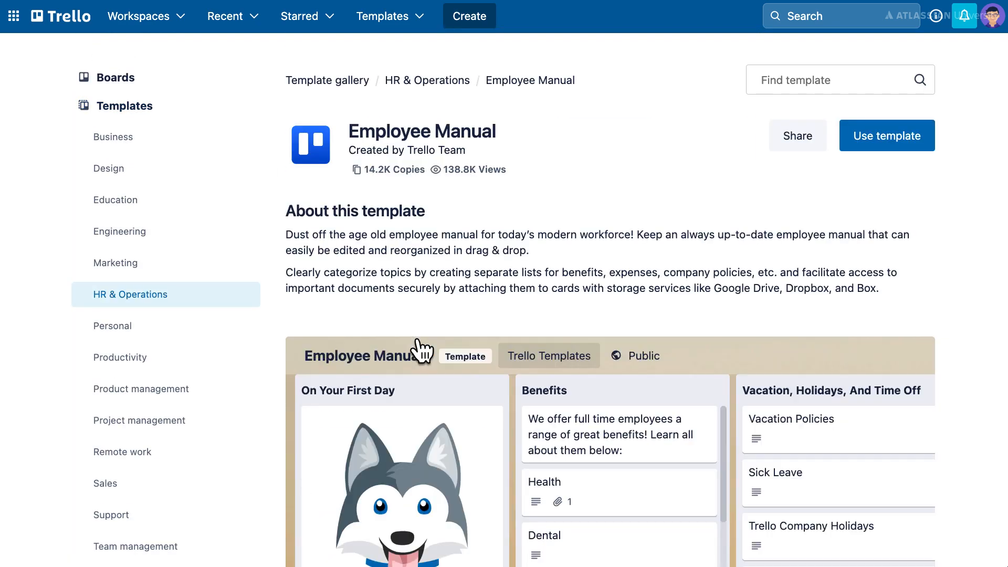
{"action": "scroll", "coordinate": [272, 345], "scroll_direction": "down", "scroll_amount": 2}
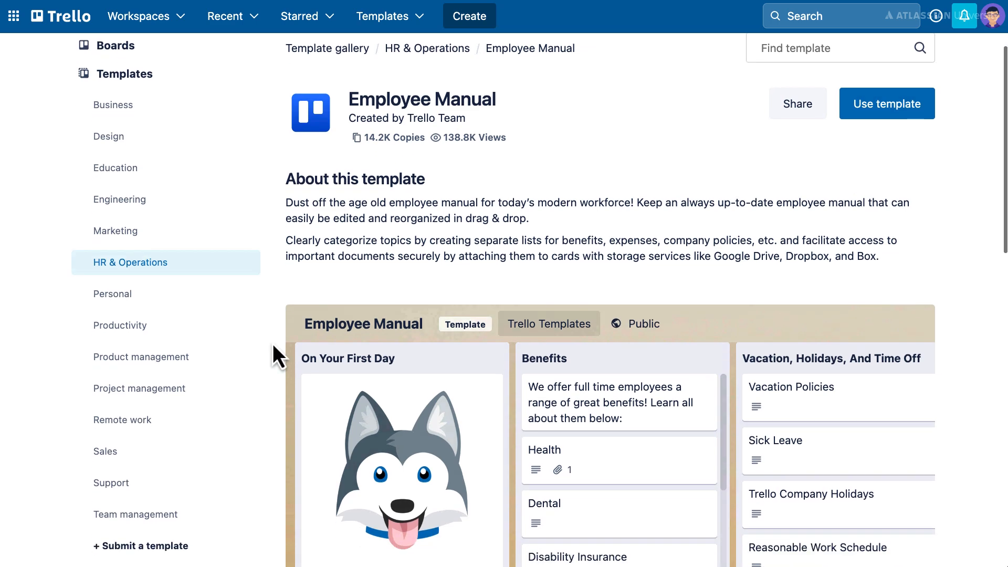
{"action": "scroll", "coordinate": [273, 346], "scroll_direction": "down", "scroll_amount": 5}
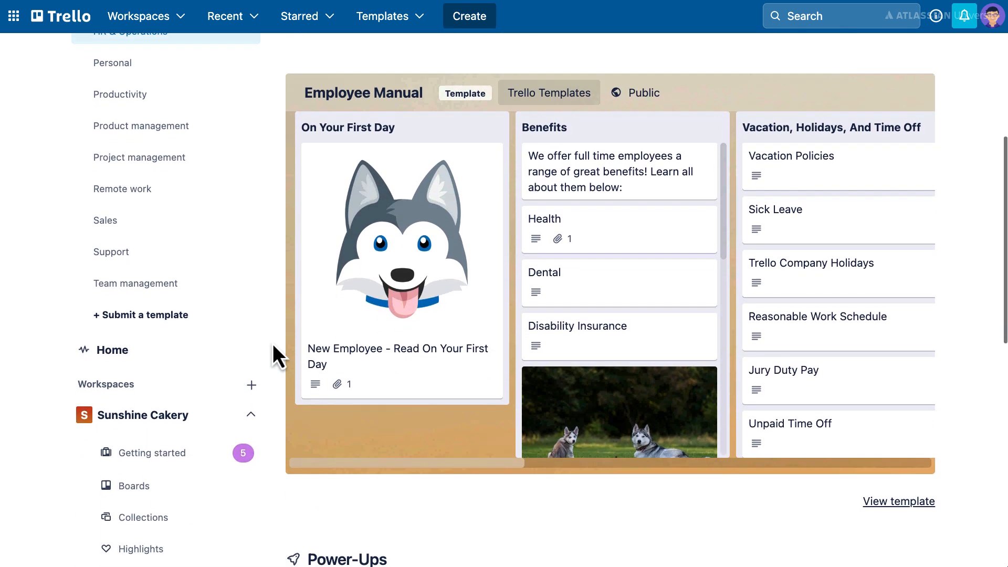
{"action": "scroll", "coordinate": [273, 347], "scroll_direction": "down", "scroll_amount": 2}
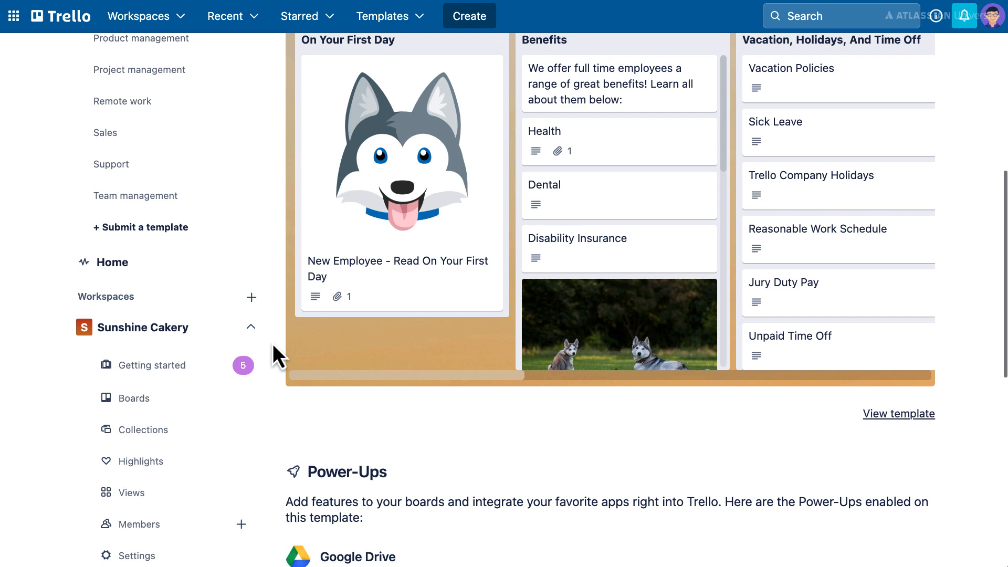
{"action": "left_click", "coordinate": [891, 414]}
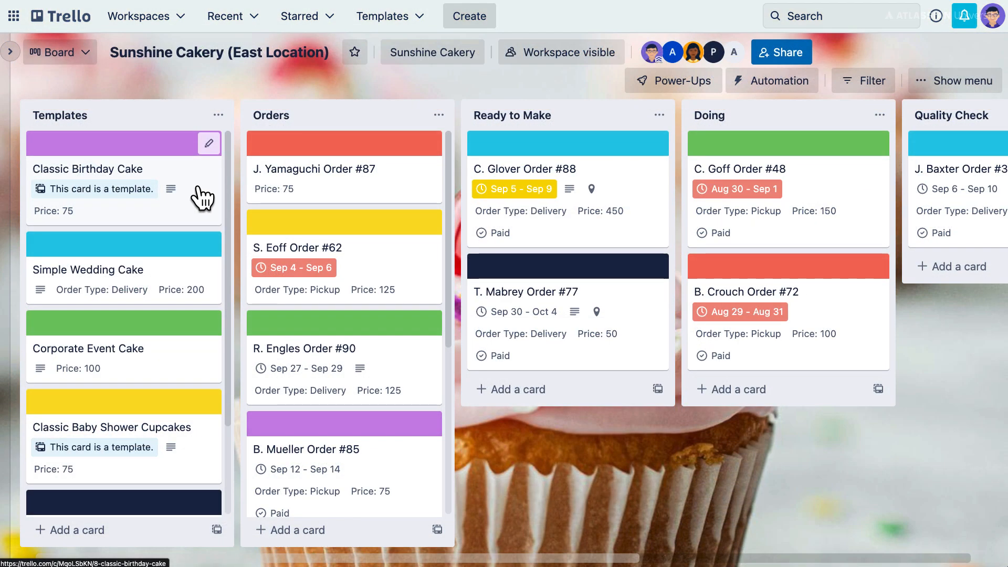
{"action": "left_click", "coordinate": [198, 195]}
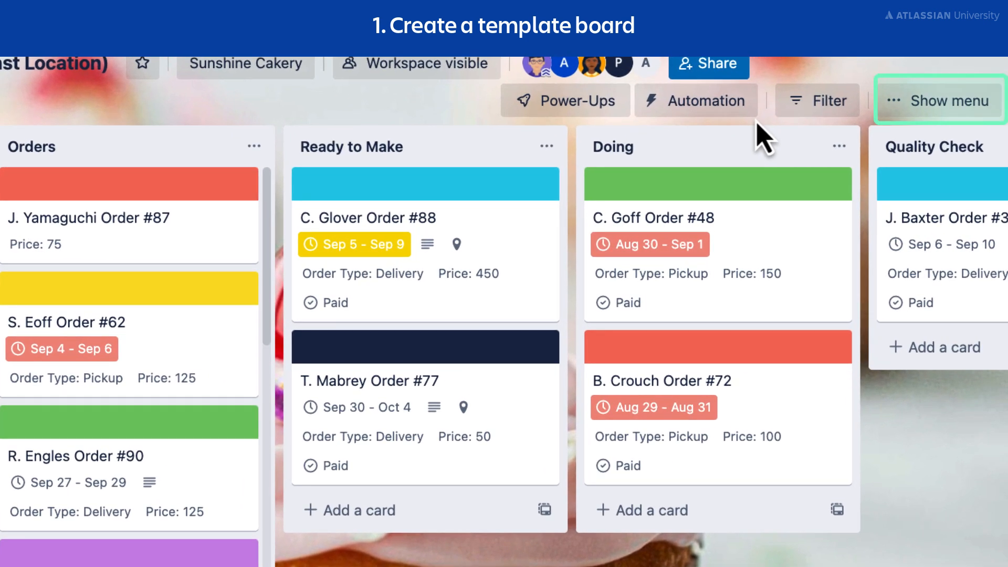
Turn the Sunshine Cakery (East Location) board into a template.
{"action": "left_click", "coordinate": [899, 103]}
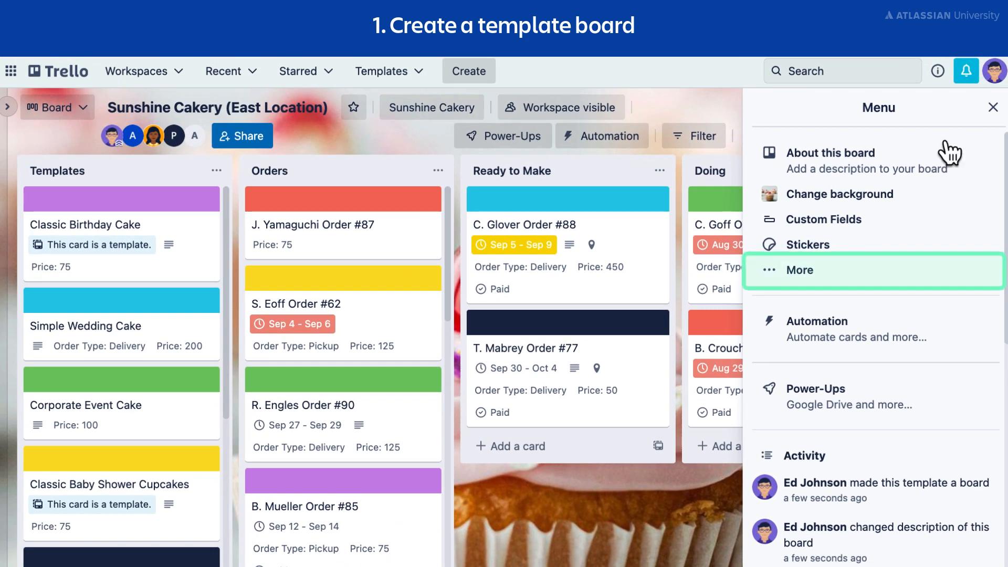
{"action": "left_click", "coordinate": [944, 271]}
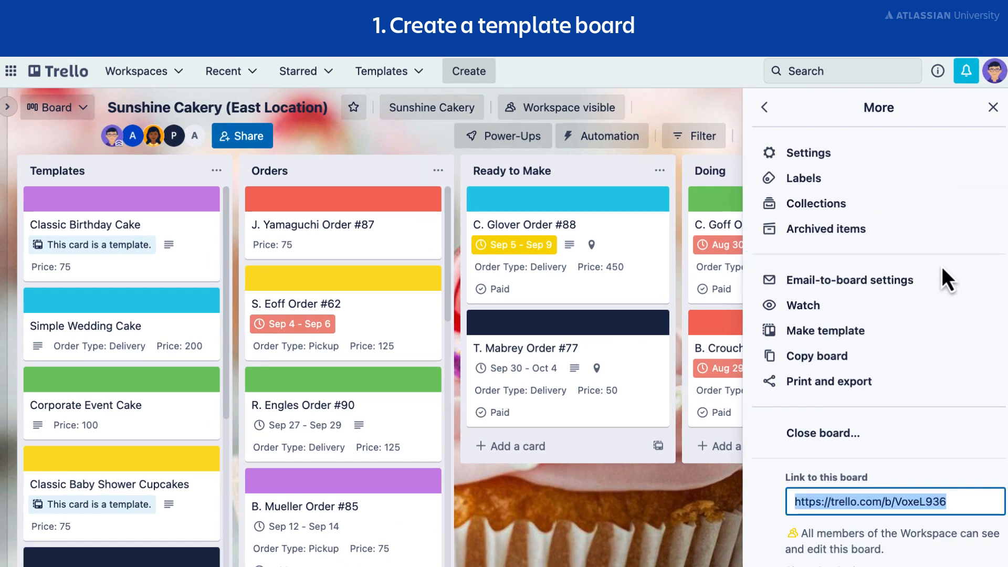
{"action": "left_click", "coordinate": [937, 339]}
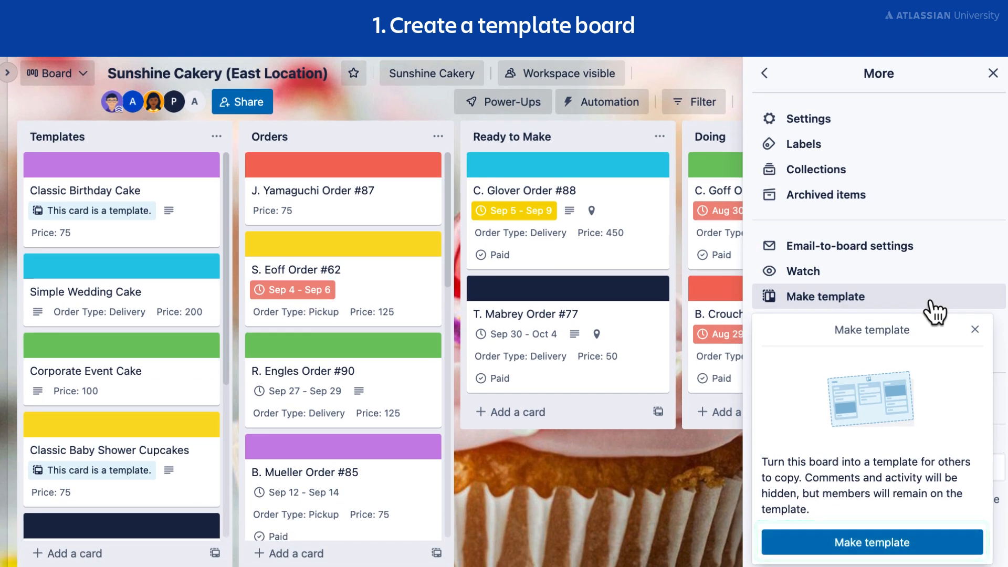
{"action": "left_click", "coordinate": [889, 549]}
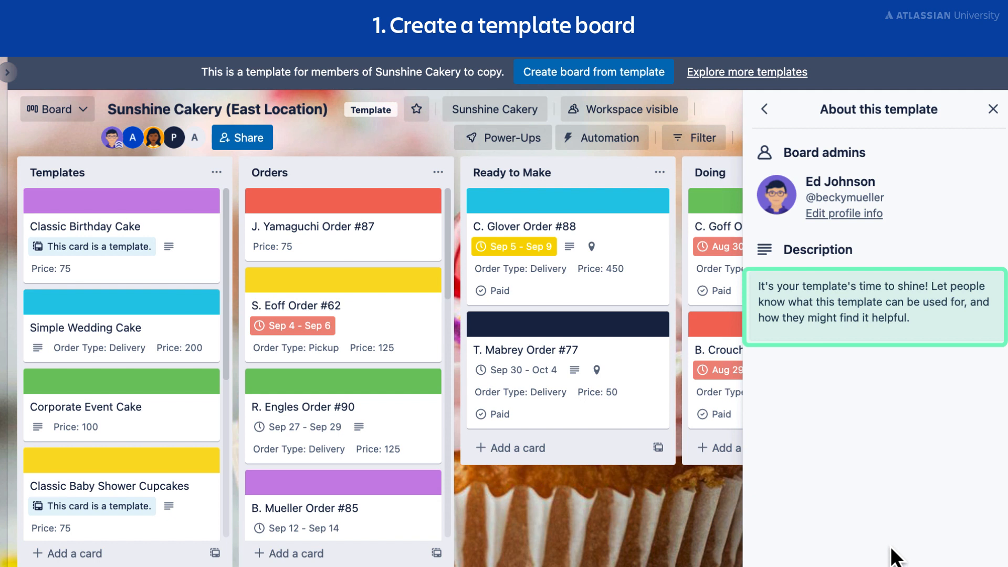
Save a template description about a bakery specializing in cakes, with custom fields, pricing and delivery dates, and open the template's visibility options.
{"action": "left_click", "coordinate": [895, 318]}
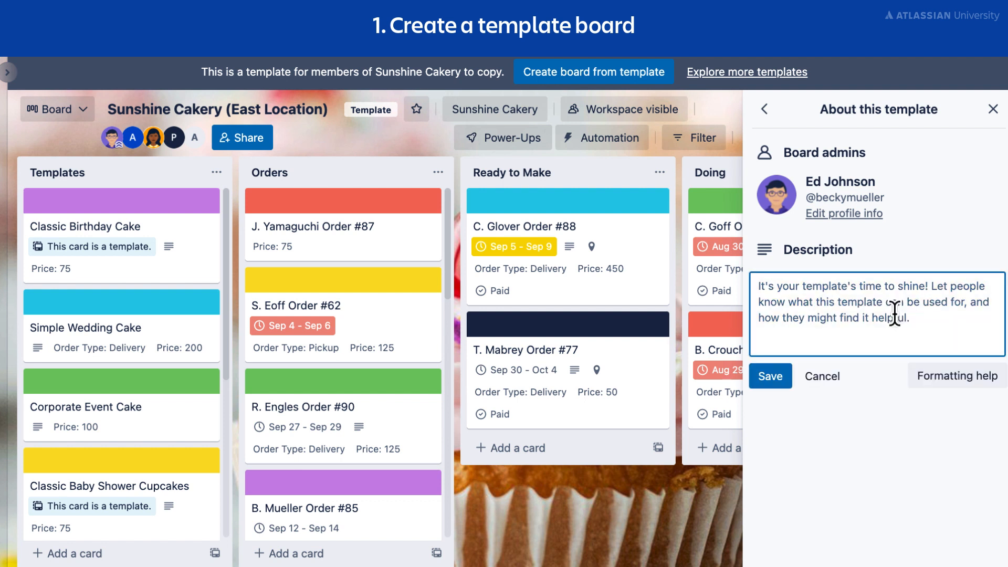
{"action": "type", "text": "This template is for a bakery specializing in cakes. You can easily add all the cake details using custom fields. Also includes pricing and delivery dates."}
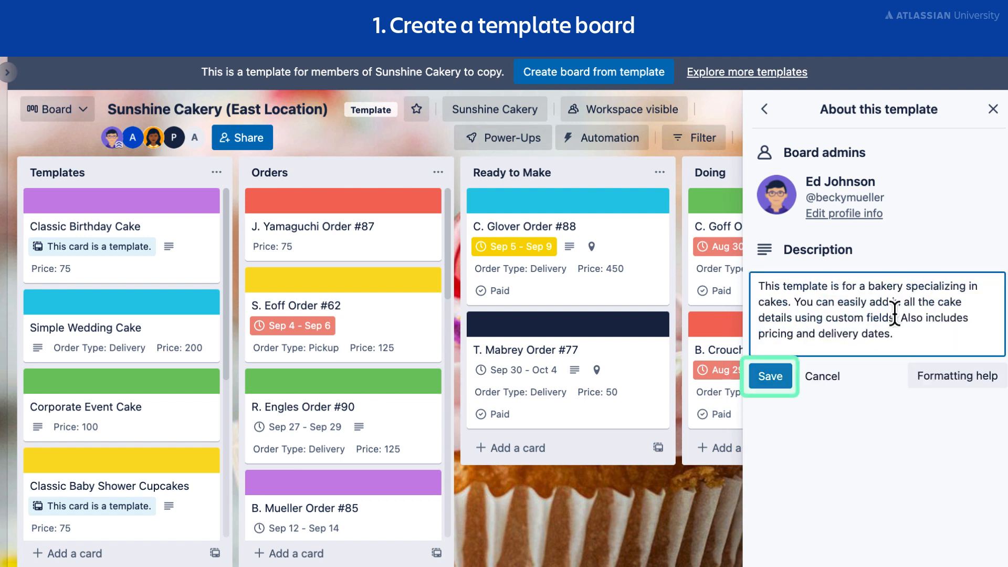
{"action": "left_click", "coordinate": [777, 382]}
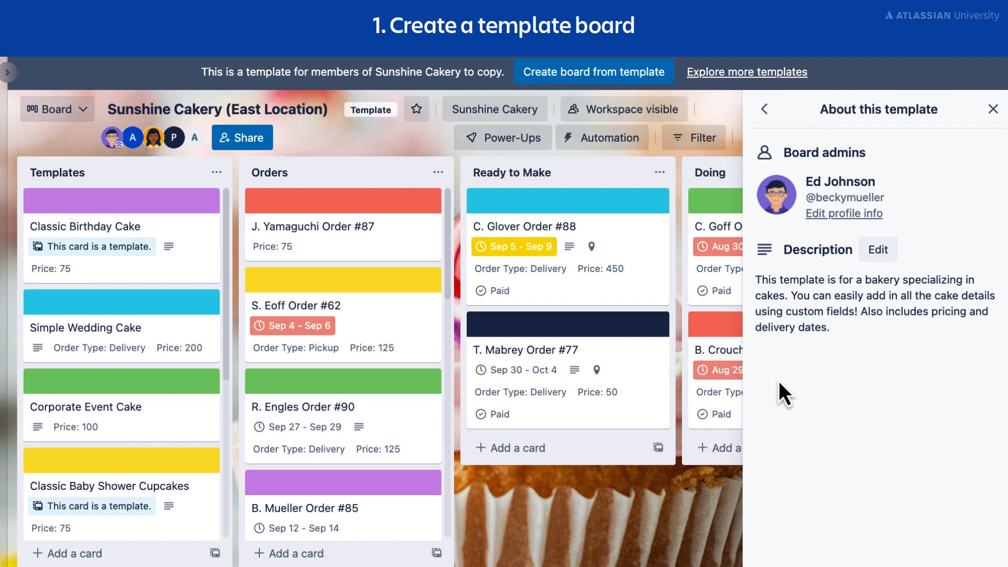
{"action": "left_click", "coordinate": [644, 116]}
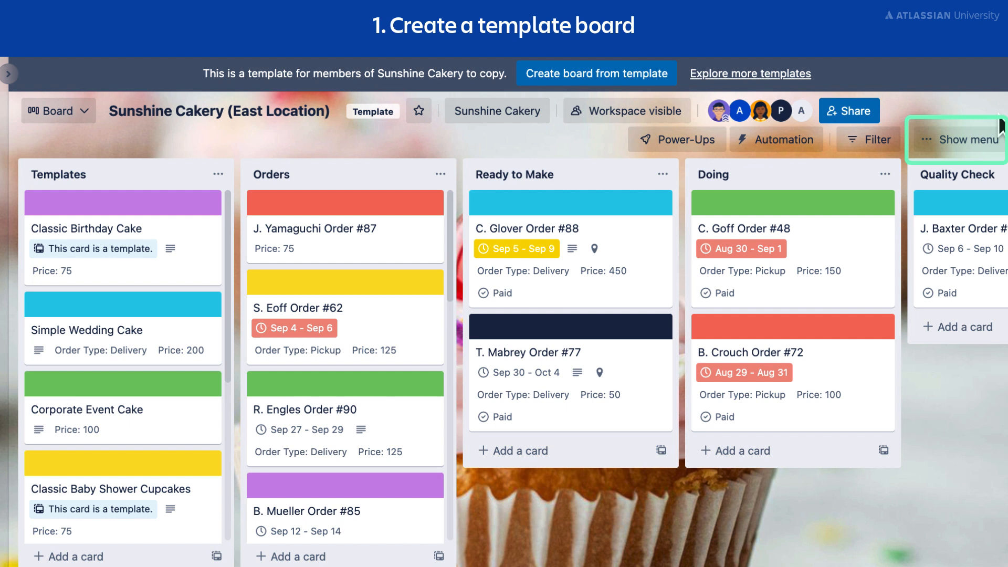
Convert the Sunshine Cakery (East Location) template back into a regular board.
{"action": "left_click", "coordinate": [974, 140]}
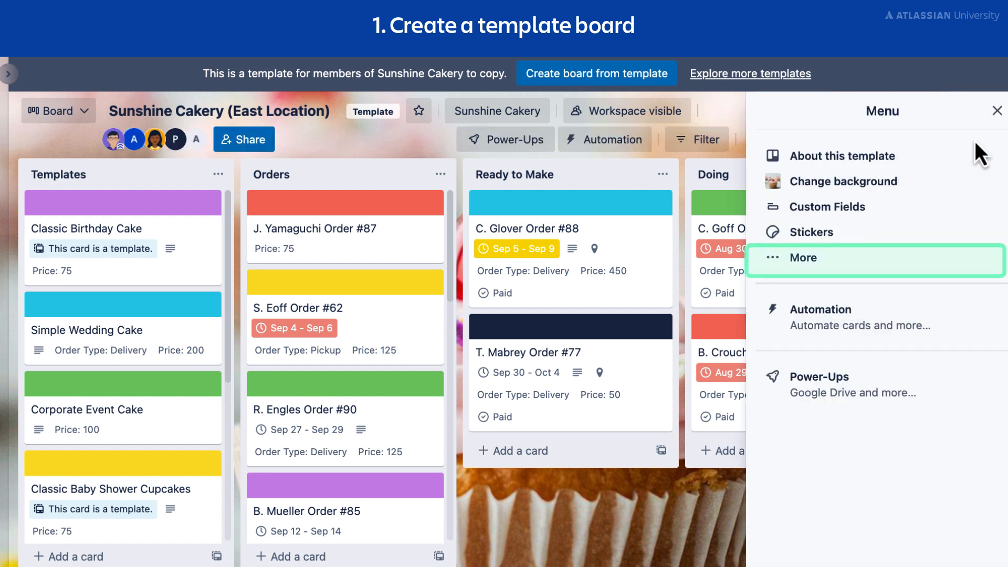
{"action": "left_click", "coordinate": [922, 265]}
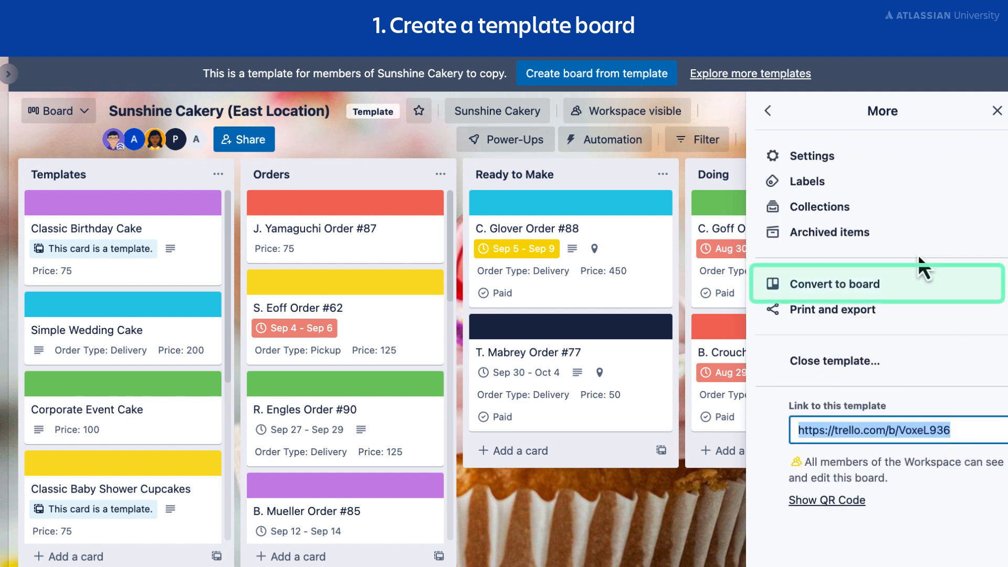
{"action": "left_click", "coordinate": [907, 290]}
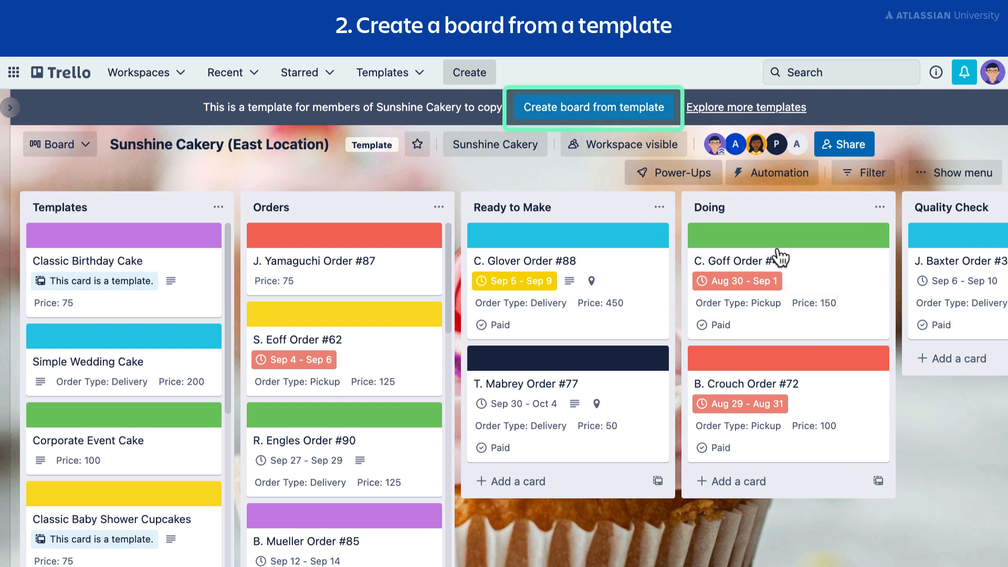
Create a board titled "Sunshine Cakery (West Location)" from the East Location template, keeping cards and template cards.
{"action": "left_click", "coordinate": [603, 113]}
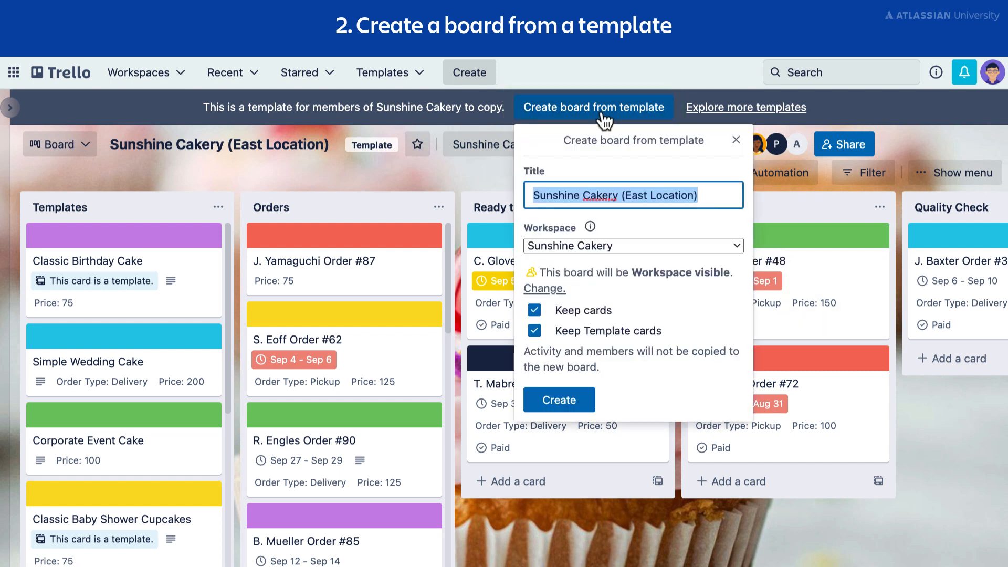
{"action": "double_click", "coordinate": [635, 196]}
{"action": "type", "text": "West"}
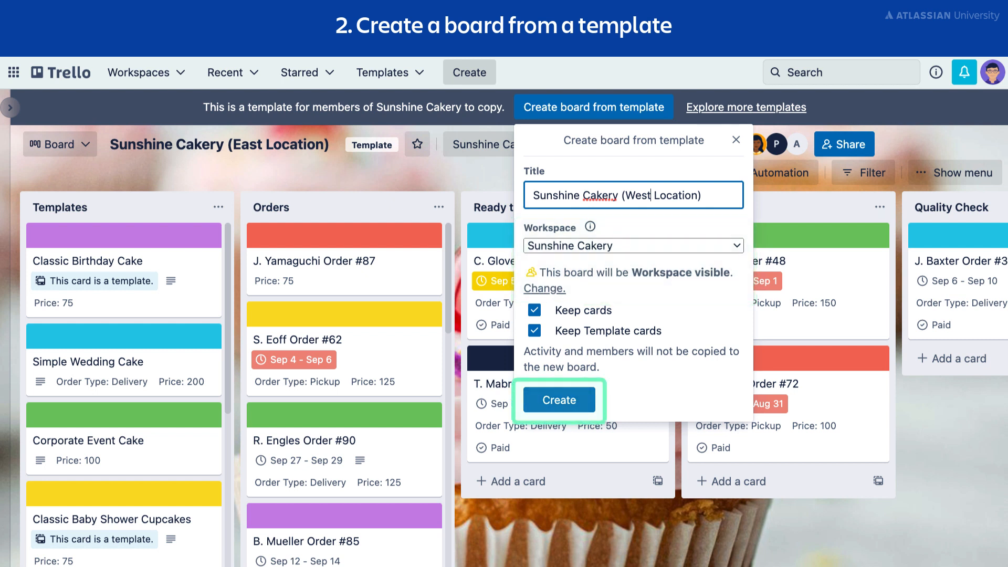
{"action": "left_click", "coordinate": [561, 404]}
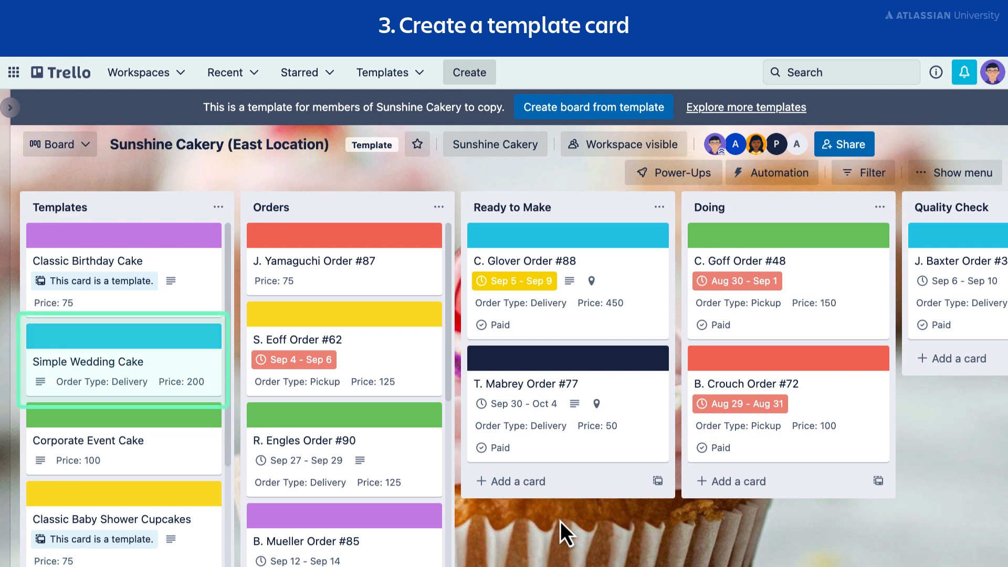
Turn the Simple Wedding Cake card in the Templates list into a template card and close it.
{"action": "left_click", "coordinate": [188, 376]}
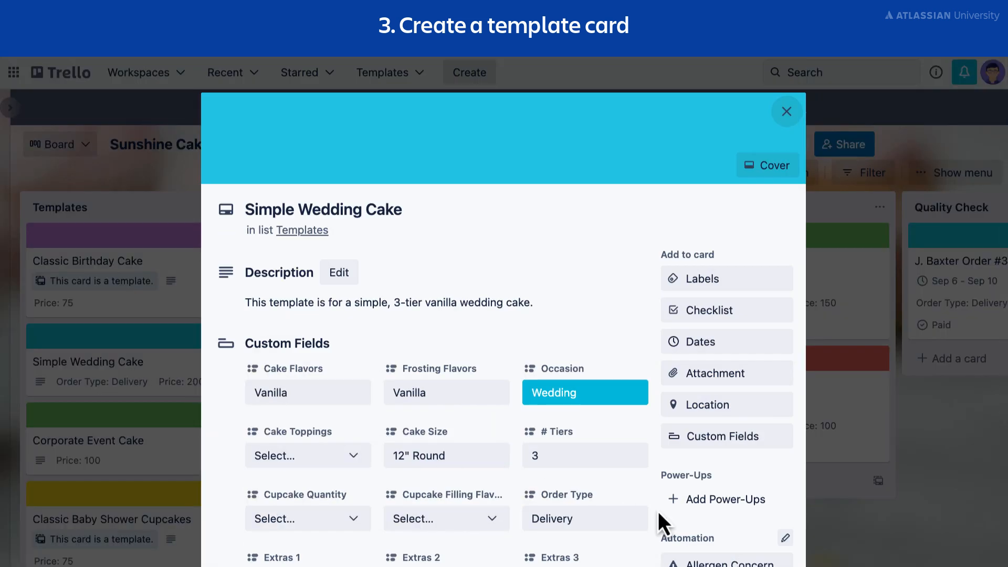
{"action": "scroll", "coordinate": [658, 511], "scroll_direction": "down", "scroll_amount": 4}
{"action": "scroll", "coordinate": [657, 512], "scroll_direction": "down", "scroll_amount": 2}
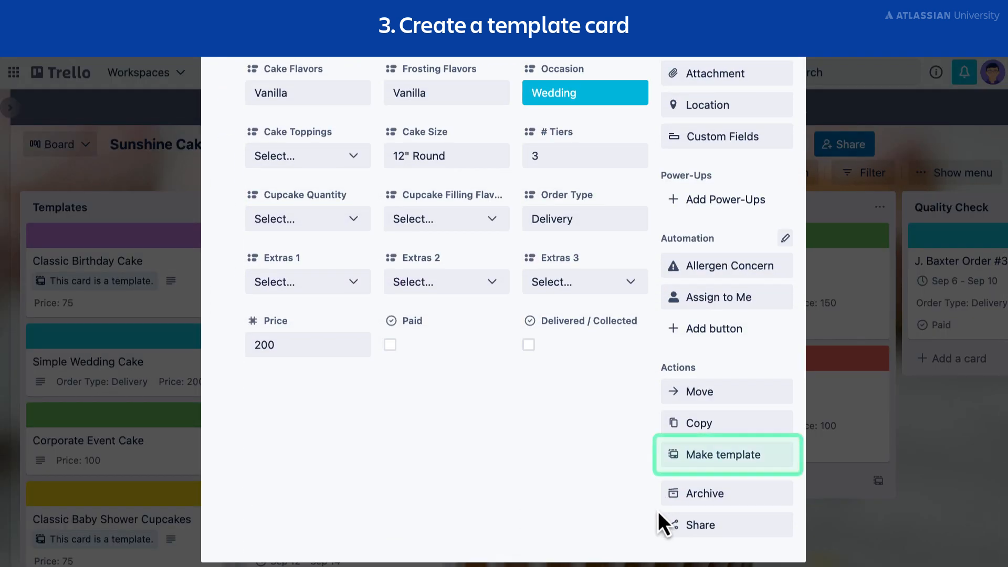
{"action": "left_click", "coordinate": [699, 456]}
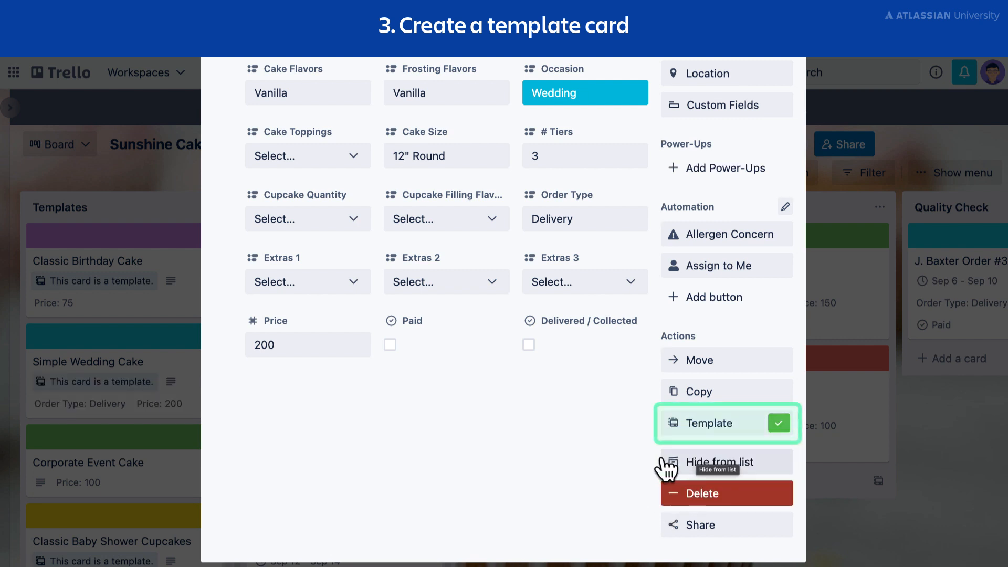
{"action": "scroll", "coordinate": [645, 470], "scroll_direction": "up", "scroll_amount": 6}
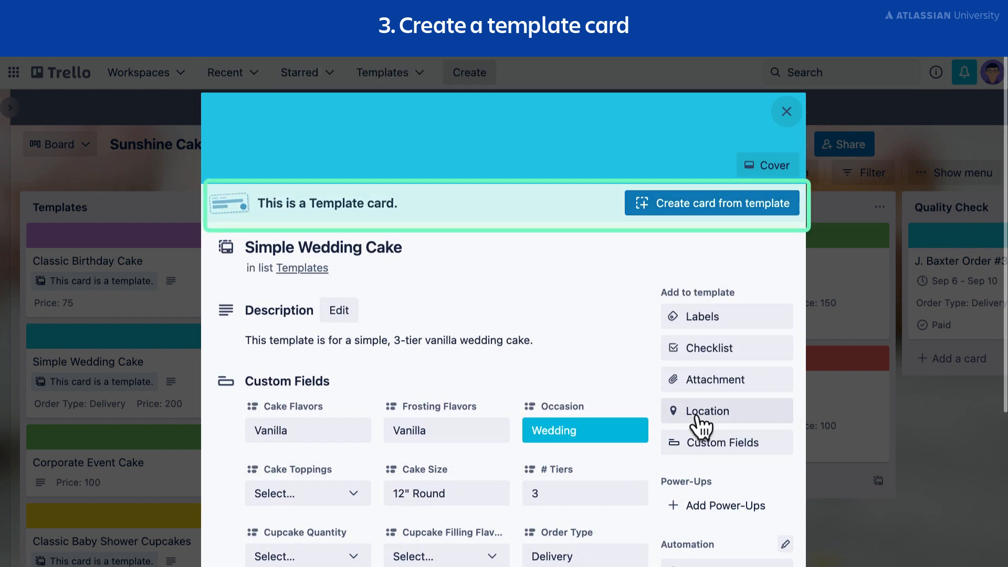
{"action": "left_click", "coordinate": [786, 112]}
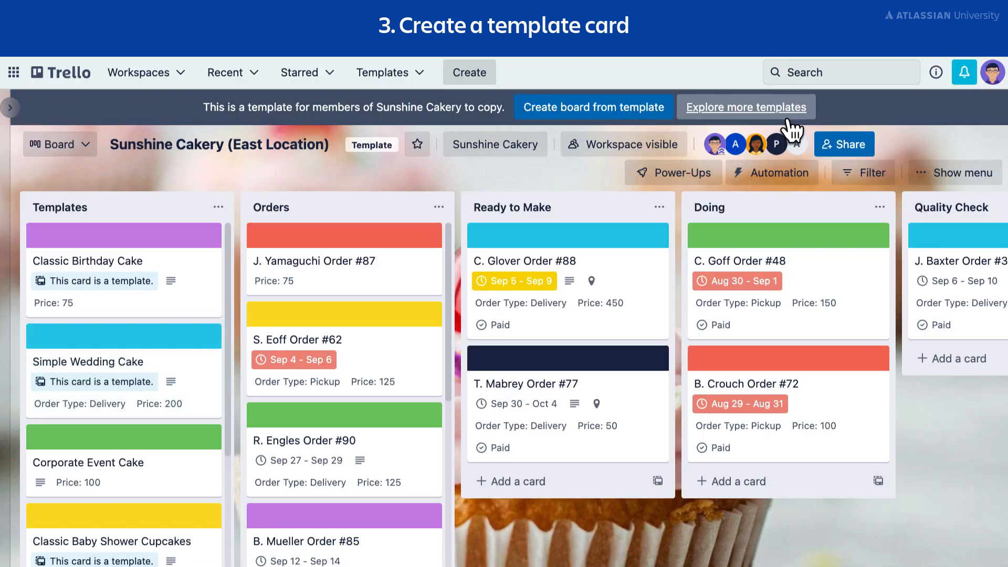
Set the Frosting Flavors custom field of the Simple Wedding Cake template card to Buttercream.
{"action": "left_click", "coordinate": [189, 380]}
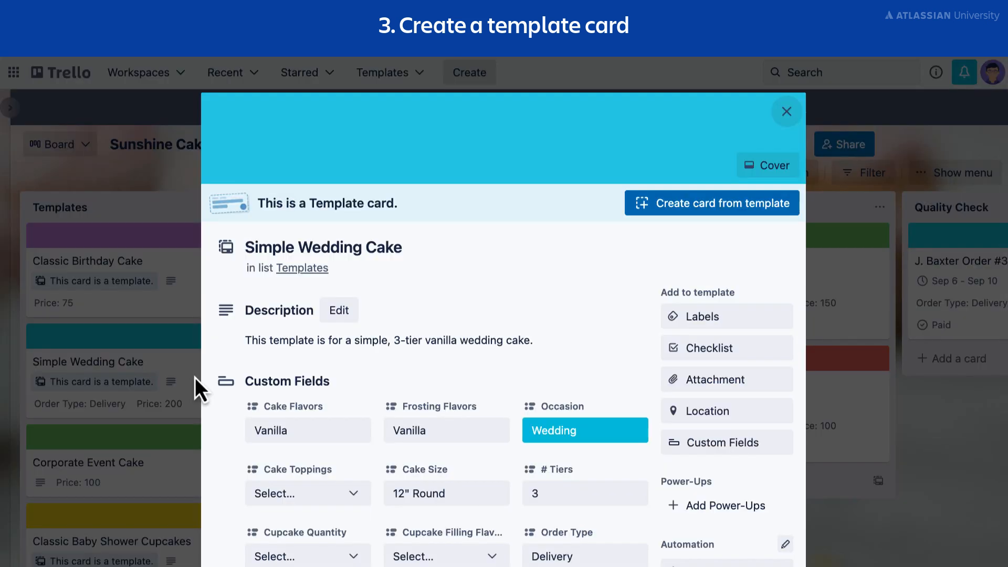
{"action": "left_click", "coordinate": [452, 444]}
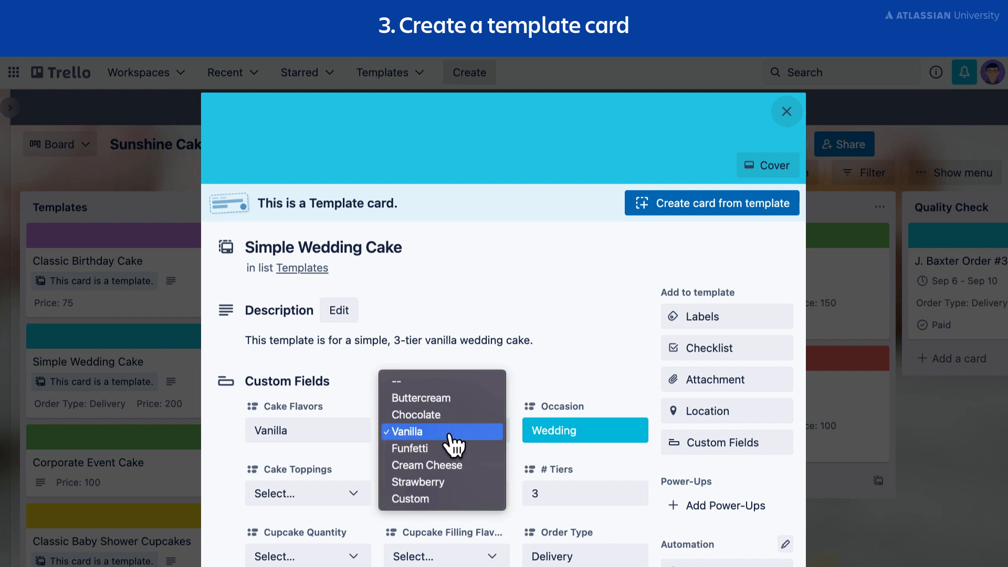
{"action": "left_click", "coordinate": [446, 399]}
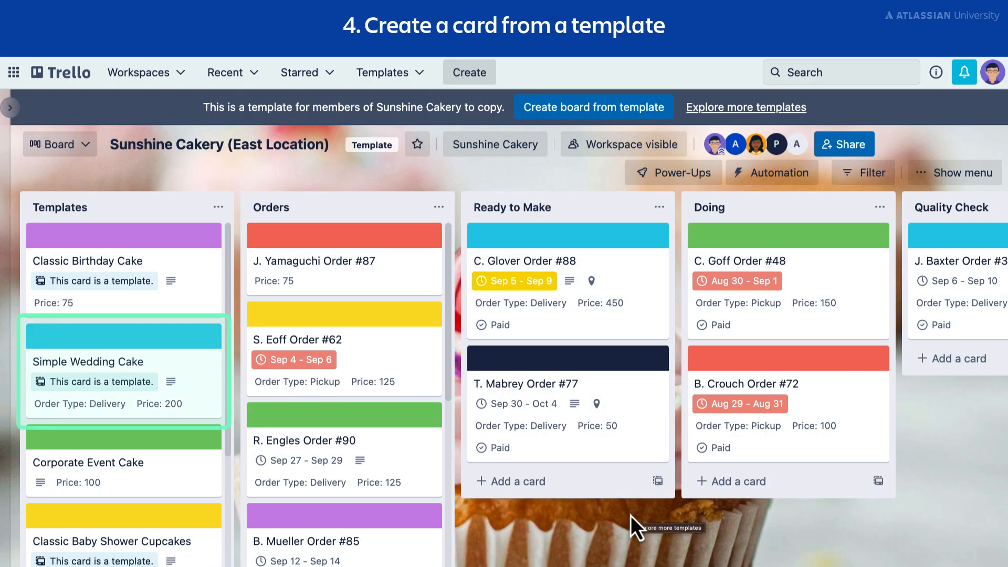
Create a card in the Orders list from the Simple Wedding Cake template, titled with the customer's name and order number, keeping its Custom Fields.
{"action": "left_click", "coordinate": [199, 366]}
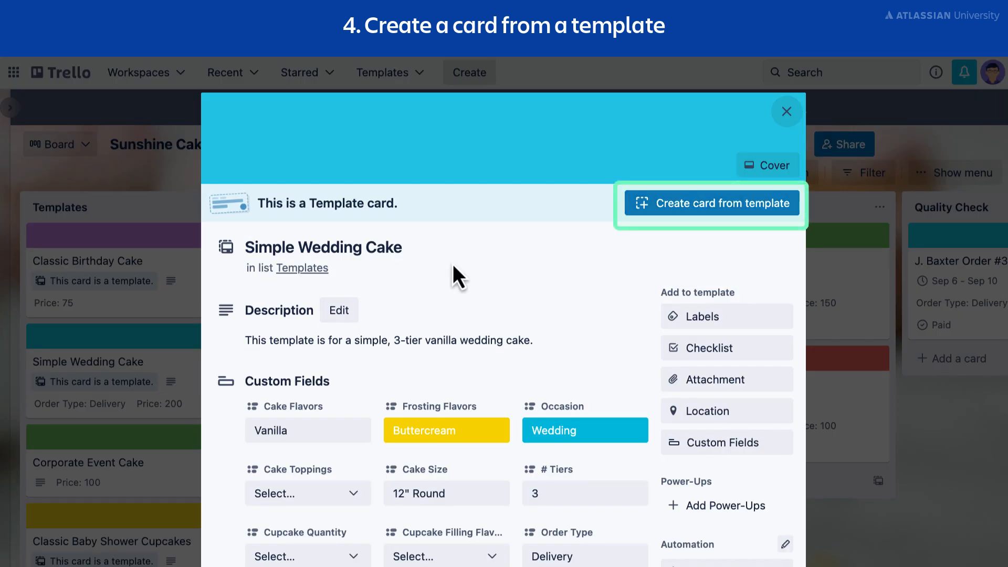
{"action": "left_click", "coordinate": [690, 205]}
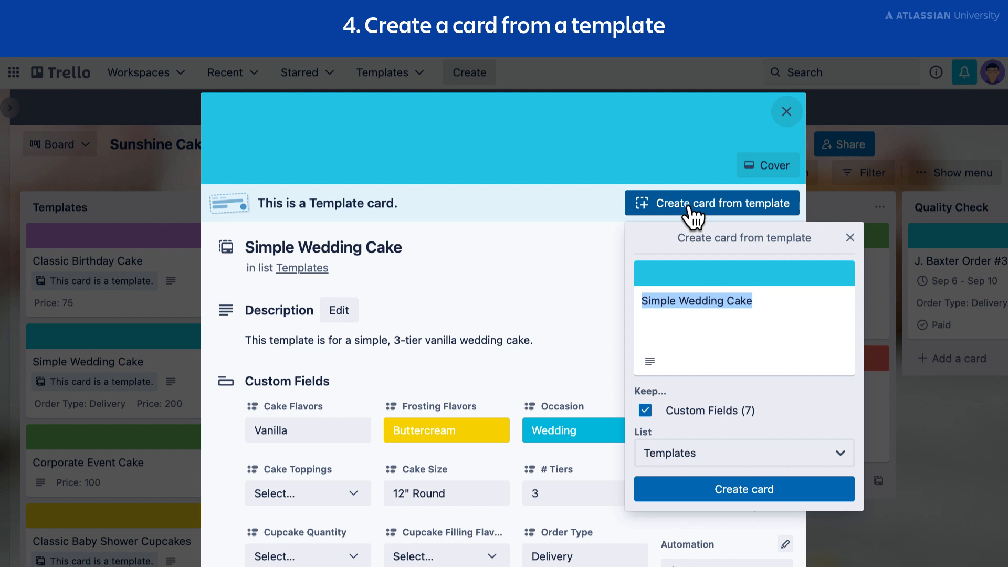
{"action": "type", "text": "T. Griffin Order #116"}
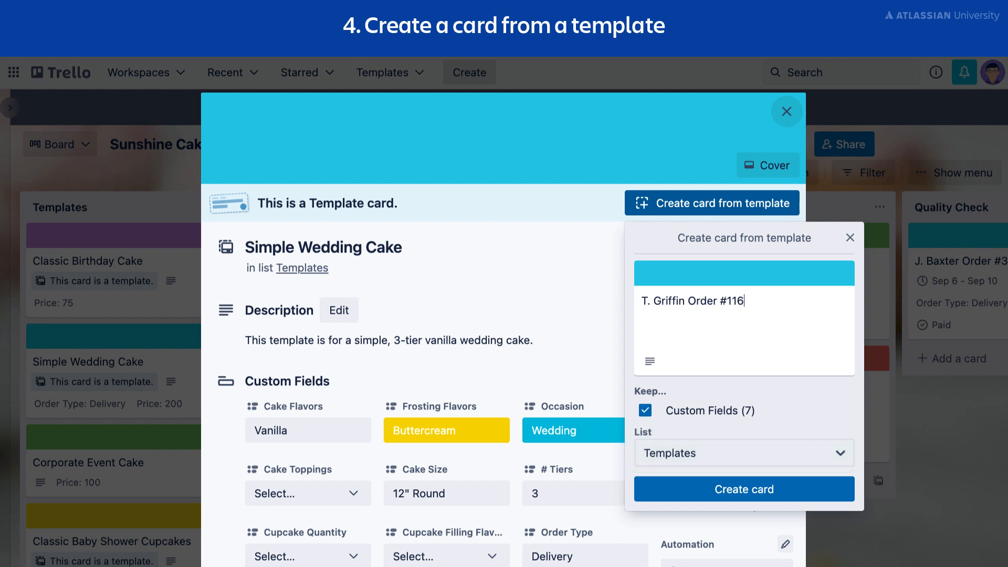
{"action": "left_click", "coordinate": [788, 461]}
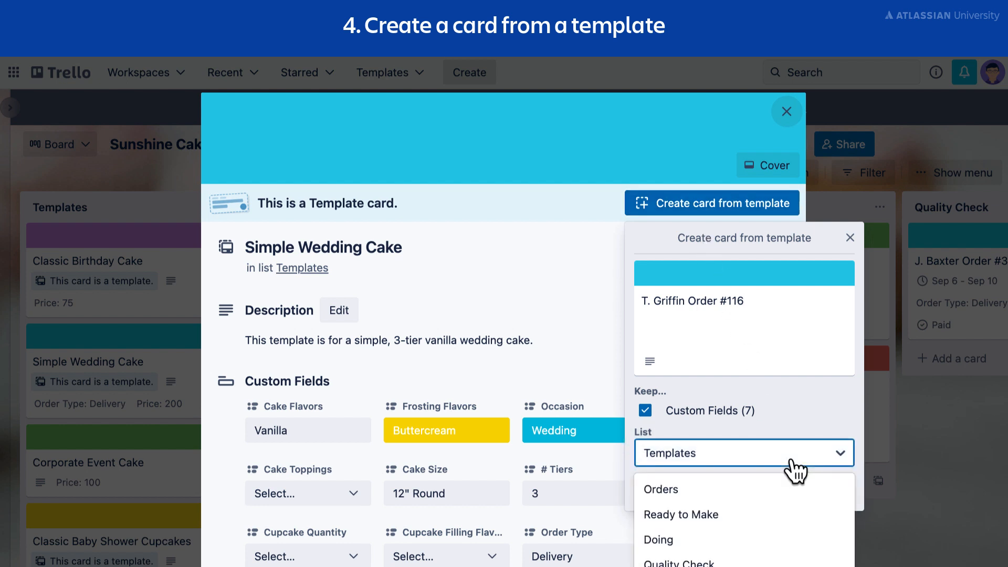
{"action": "left_click", "coordinate": [784, 491]}
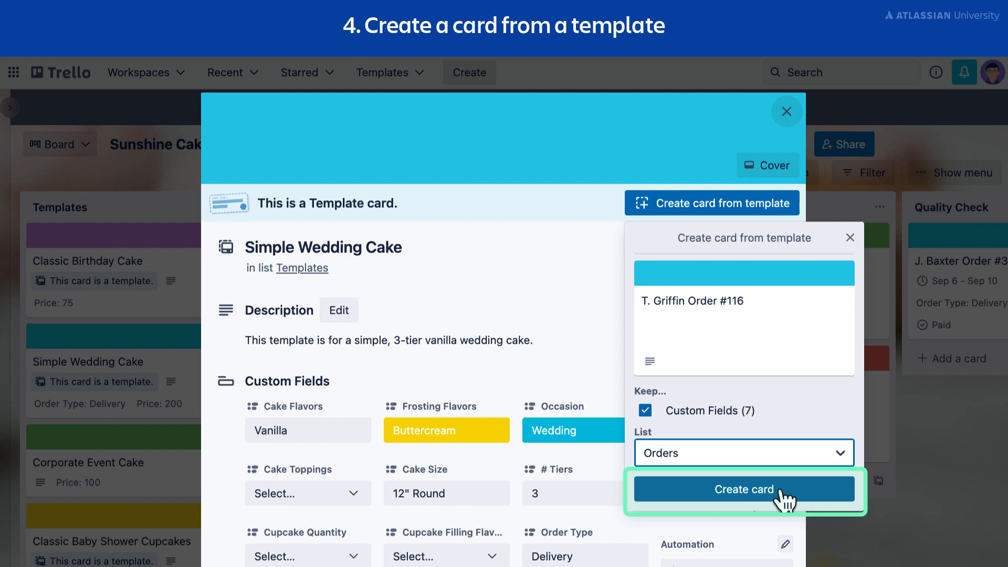
{"action": "left_click", "coordinate": [781, 492]}
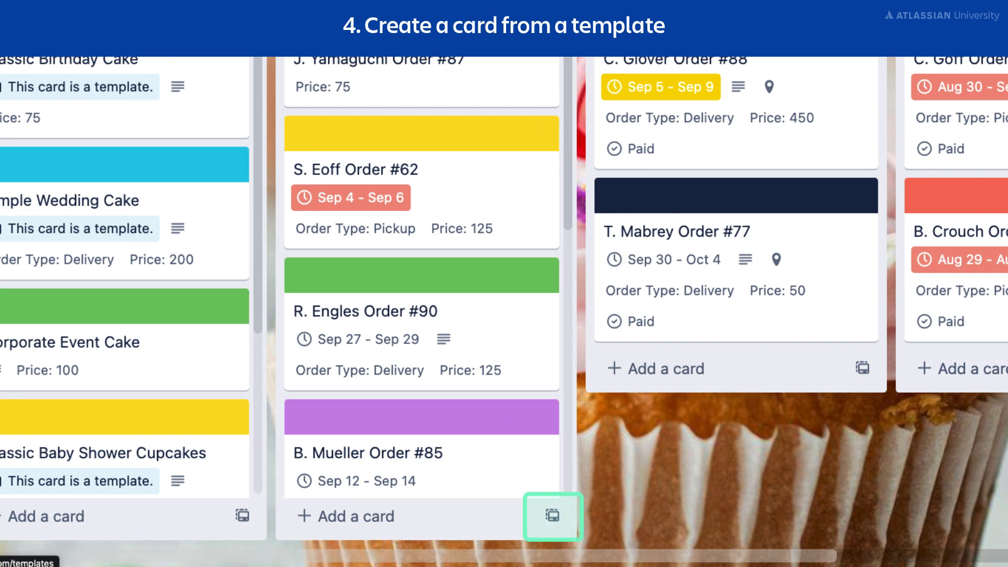
Create a card in the Orders list from the Classic Strawberry Cake template, keeping its title and Custom Fields.
{"action": "left_click", "coordinate": [553, 520]}
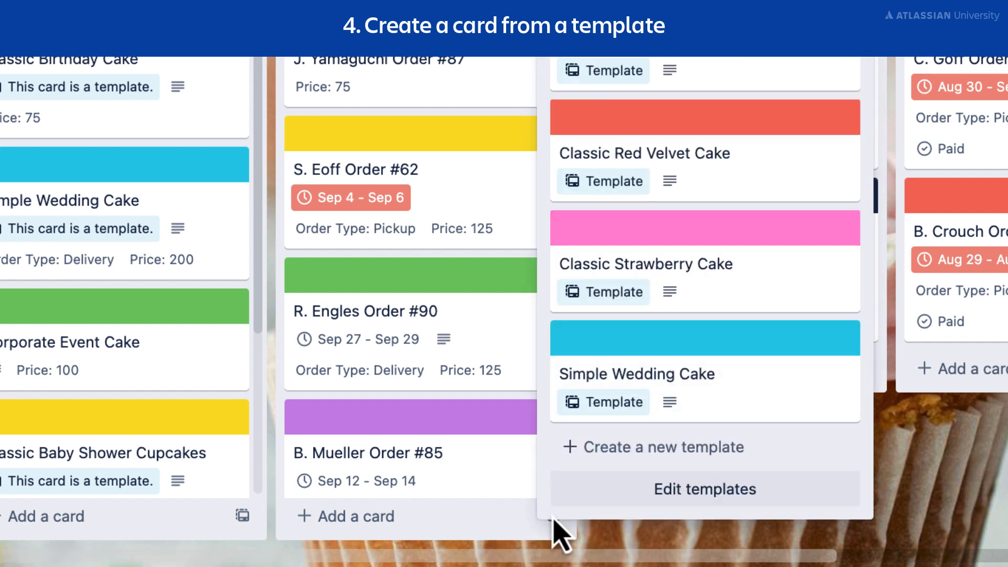
{"action": "left_click", "coordinate": [784, 295]}
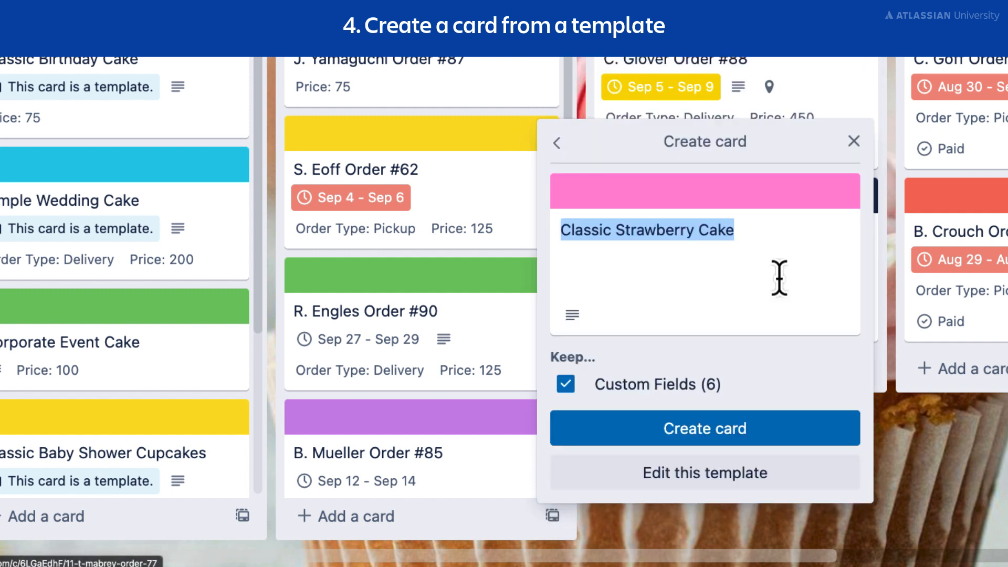
{"action": "left_click", "coordinate": [781, 426]}
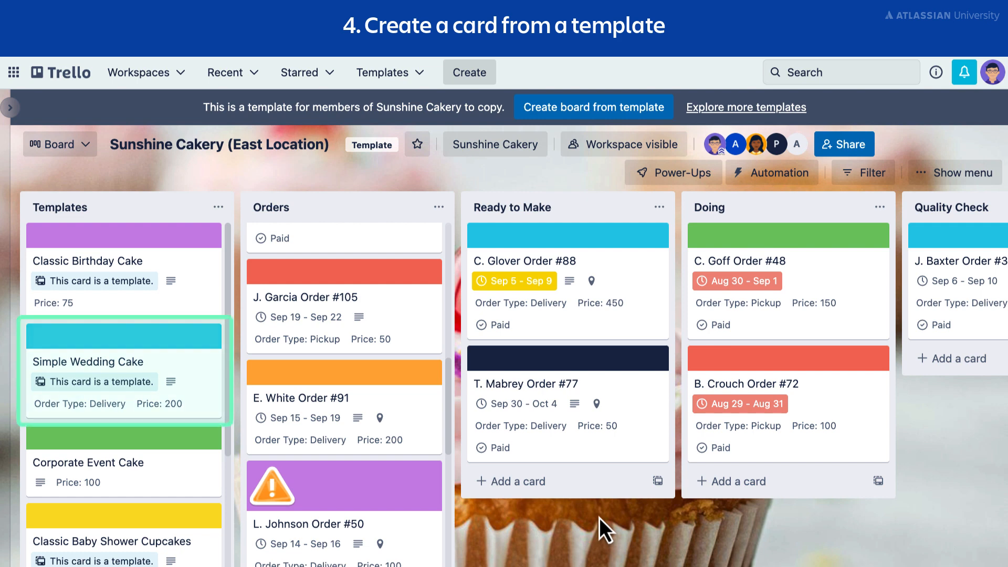
Turn the Simple Wedding Cake template back into a regular card and close it.
{"action": "left_click", "coordinate": [135, 389]}
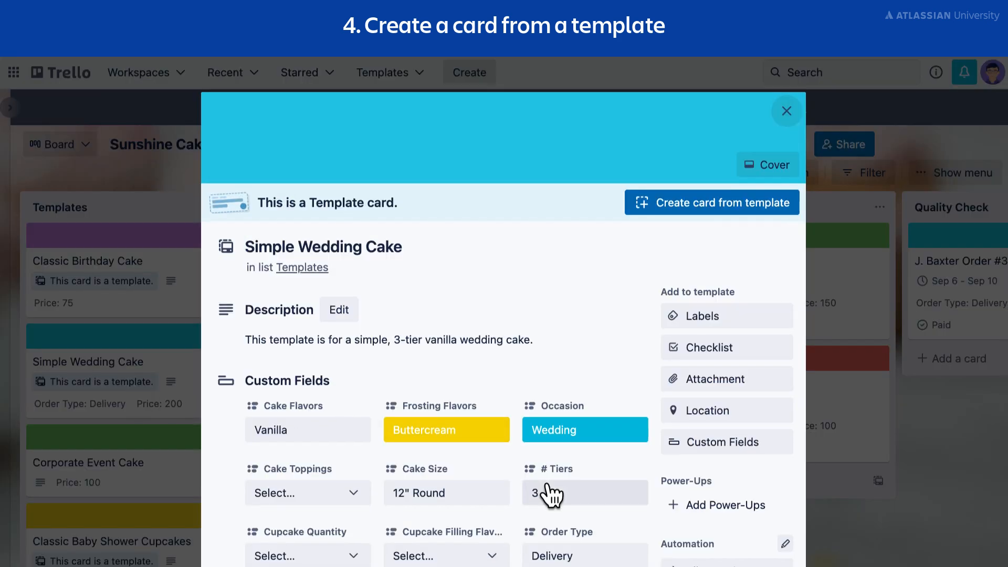
{"action": "scroll", "coordinate": [549, 493], "scroll_direction": "down", "scroll_amount": 5}
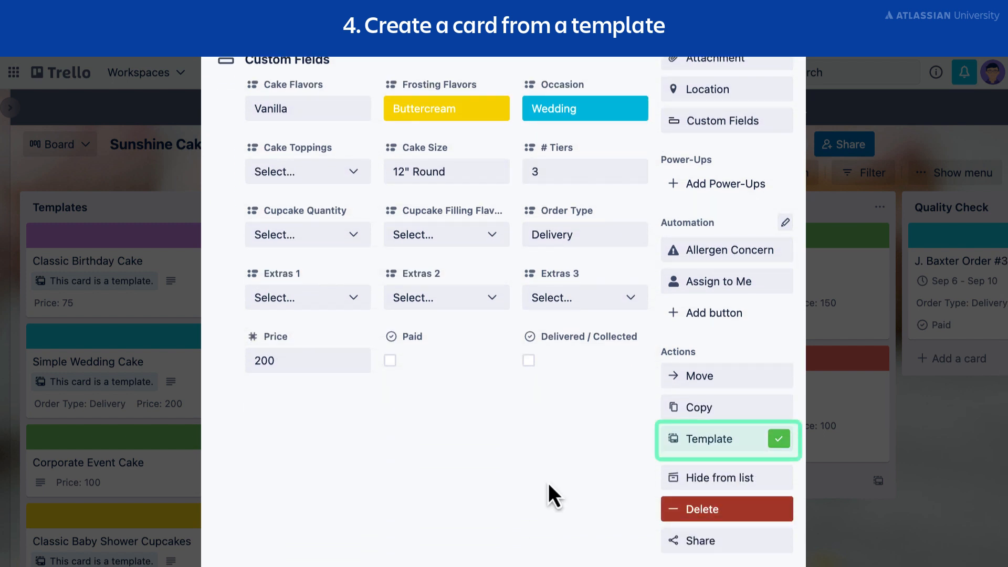
{"action": "left_click", "coordinate": [779, 441]}
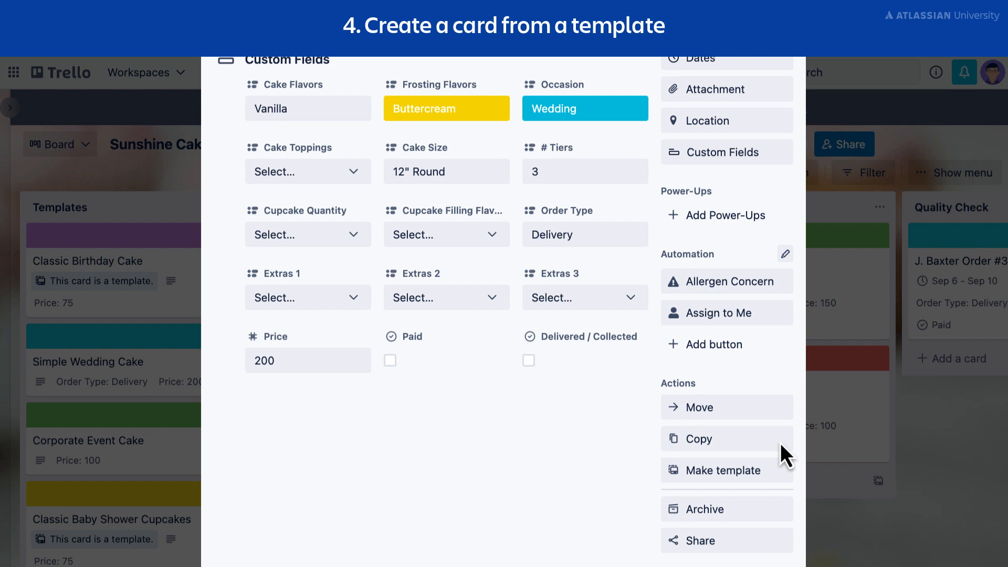
{"action": "scroll", "coordinate": [795, 458], "scroll_direction": "up", "scroll_amount": 6}
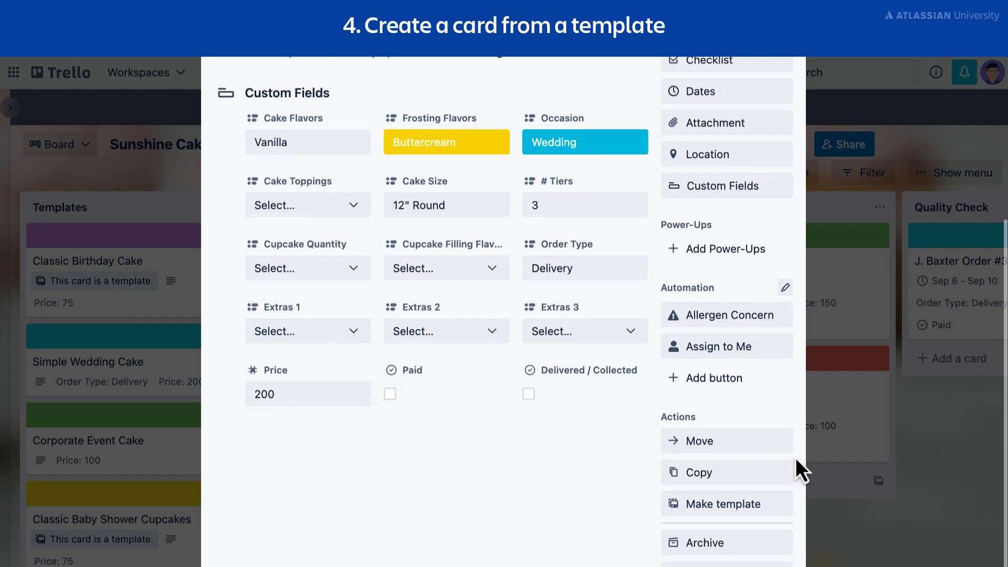
{"action": "left_click", "coordinate": [798, 106]}
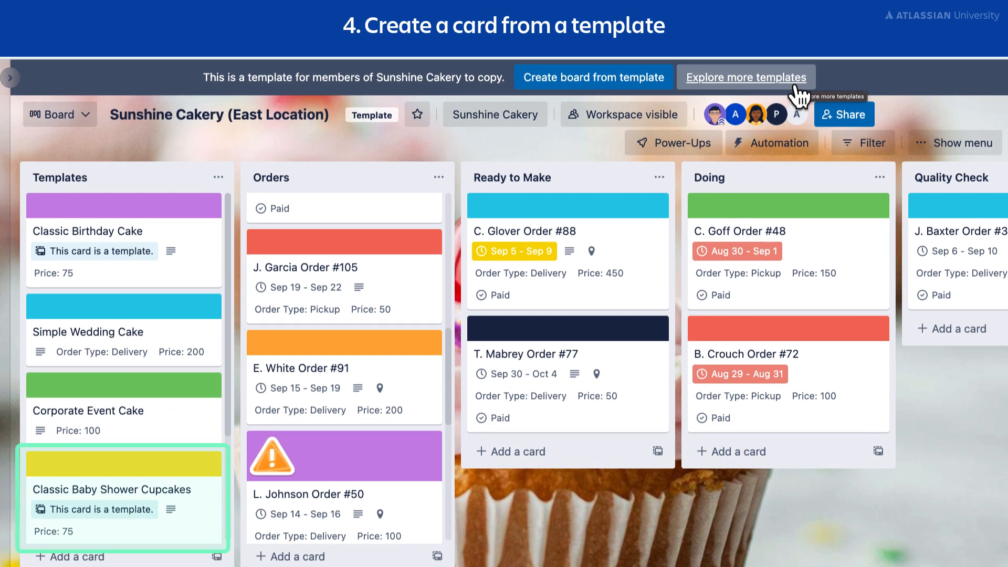
Open the Classic Baby Shower Cupcakes template card and look at its available actions.
{"action": "left_click", "coordinate": [184, 534]}
{"action": "scroll", "coordinate": [643, 477], "scroll_direction": "down", "scroll_amount": 6}
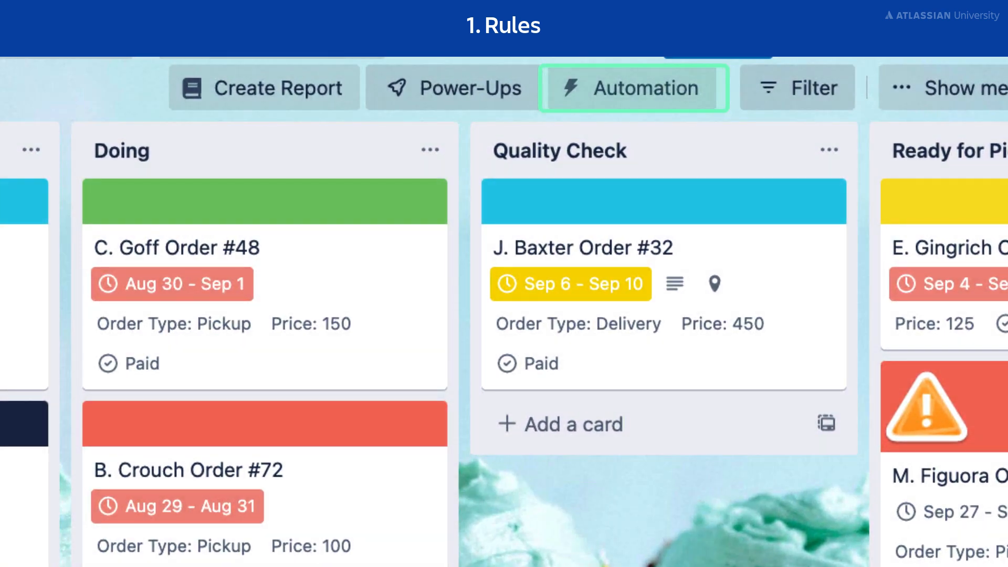
Start a new automation rule triggered when the due date is marked as complete in a card by me.
{"action": "left_click", "coordinate": [681, 94]}
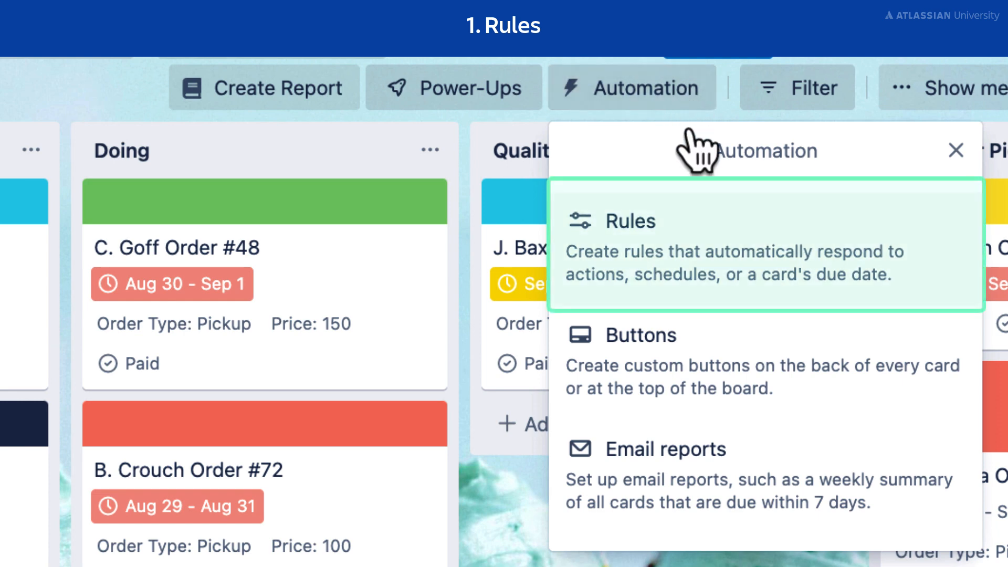
{"action": "left_click", "coordinate": [716, 236]}
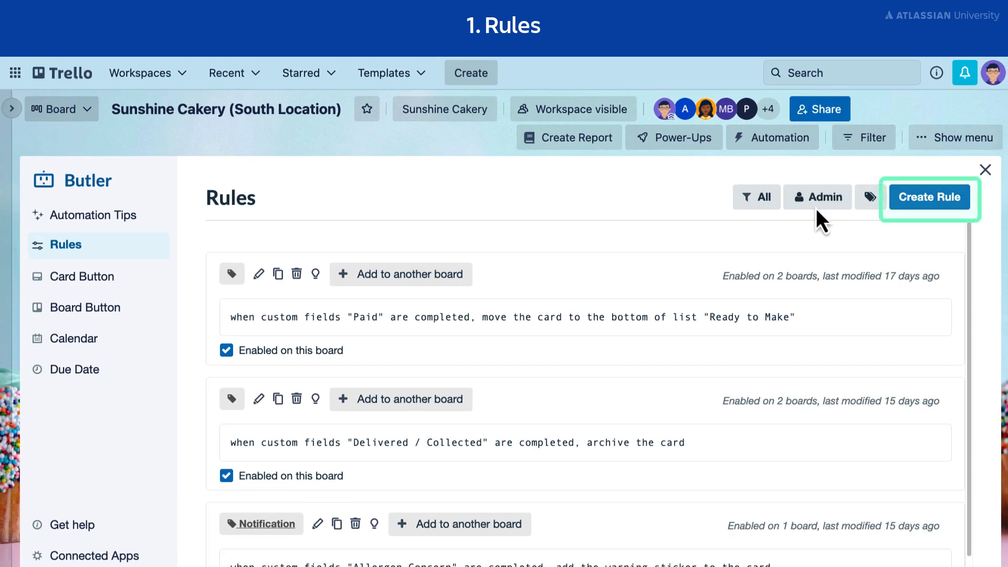
{"action": "left_click", "coordinate": [919, 210]}
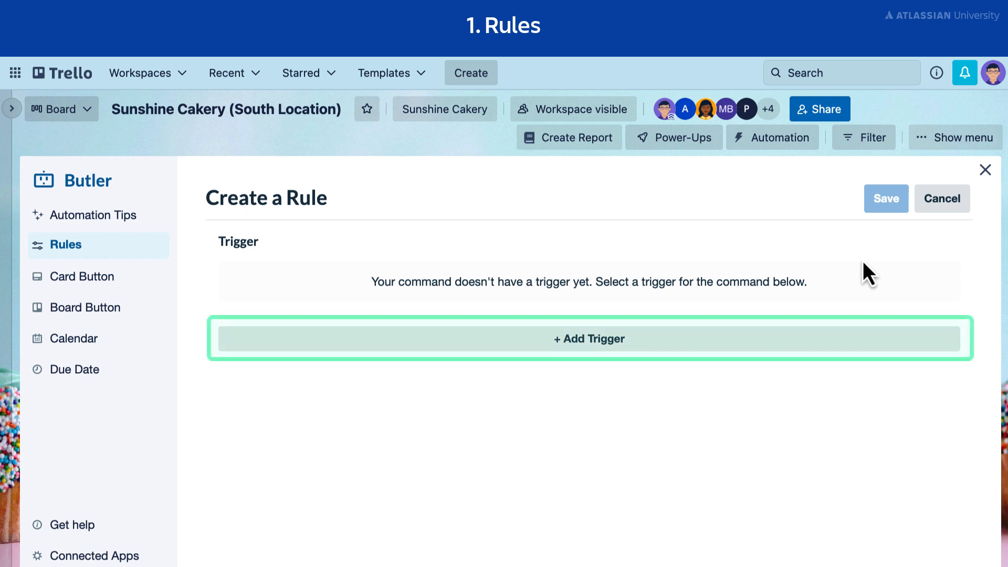
{"action": "left_click", "coordinate": [852, 339]}
{"action": "scroll", "coordinate": [840, 343], "scroll_direction": "down", "scroll_amount": 2}
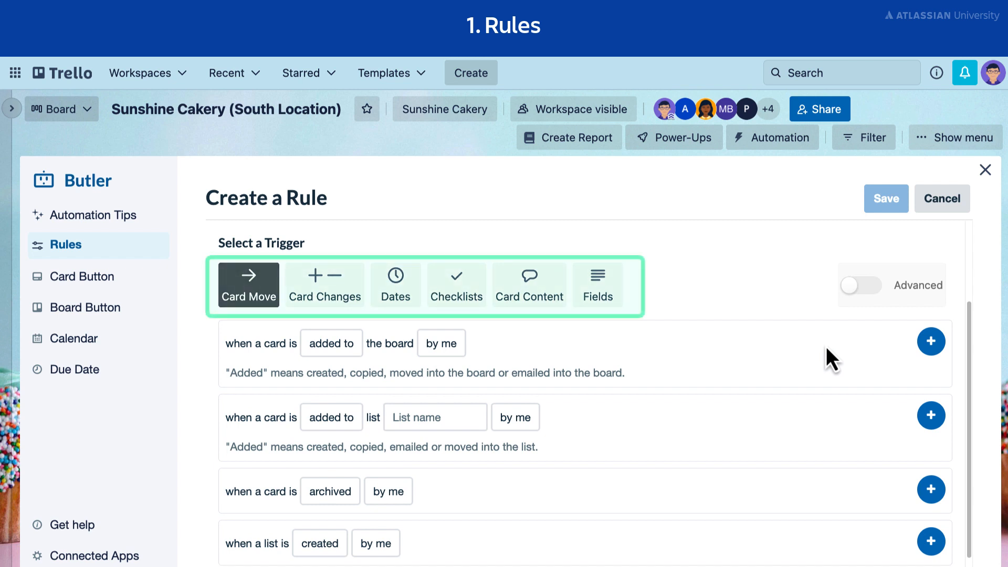
{"action": "left_click", "coordinate": [351, 303]}
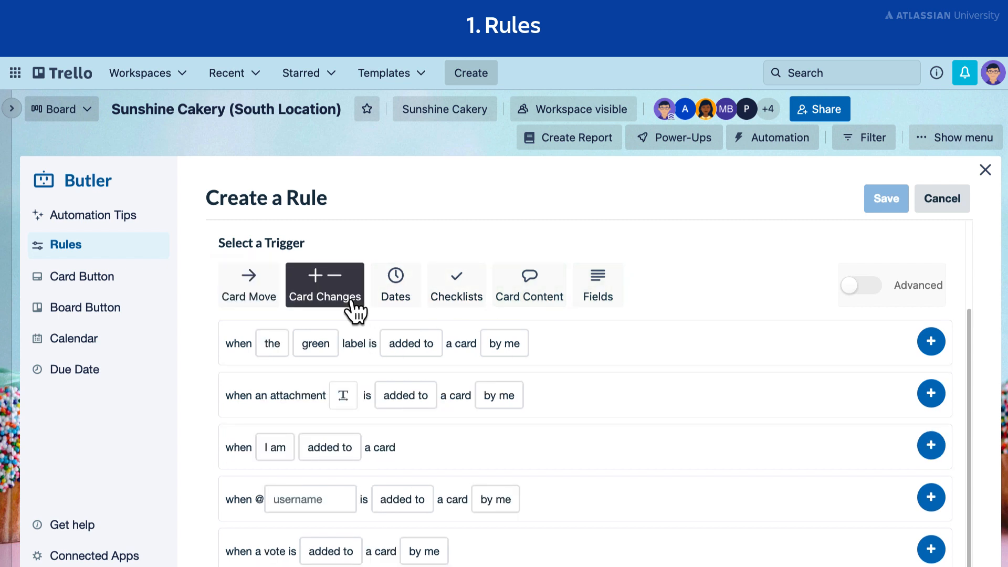
{"action": "left_click", "coordinate": [401, 303]}
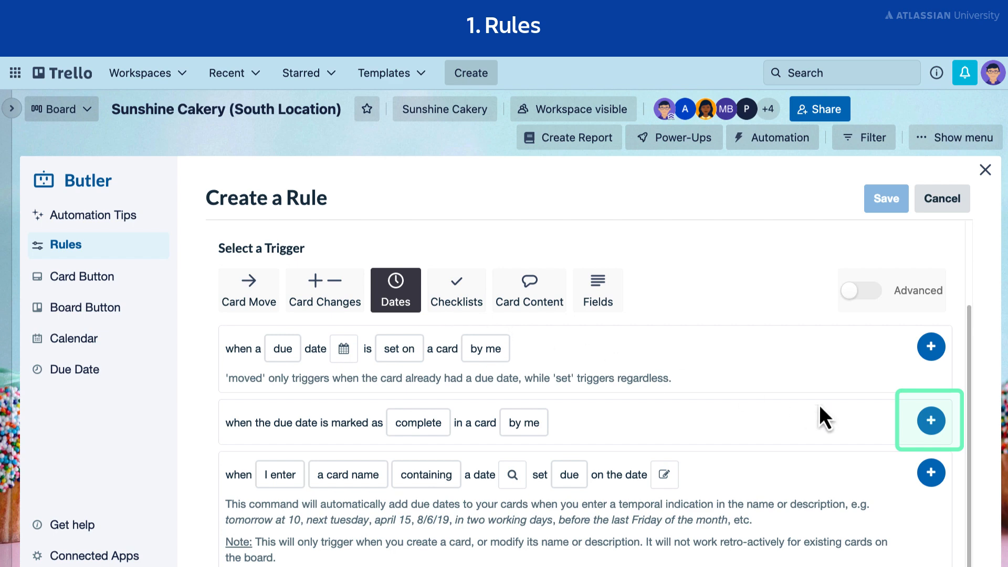
{"action": "left_click", "coordinate": [931, 420]}
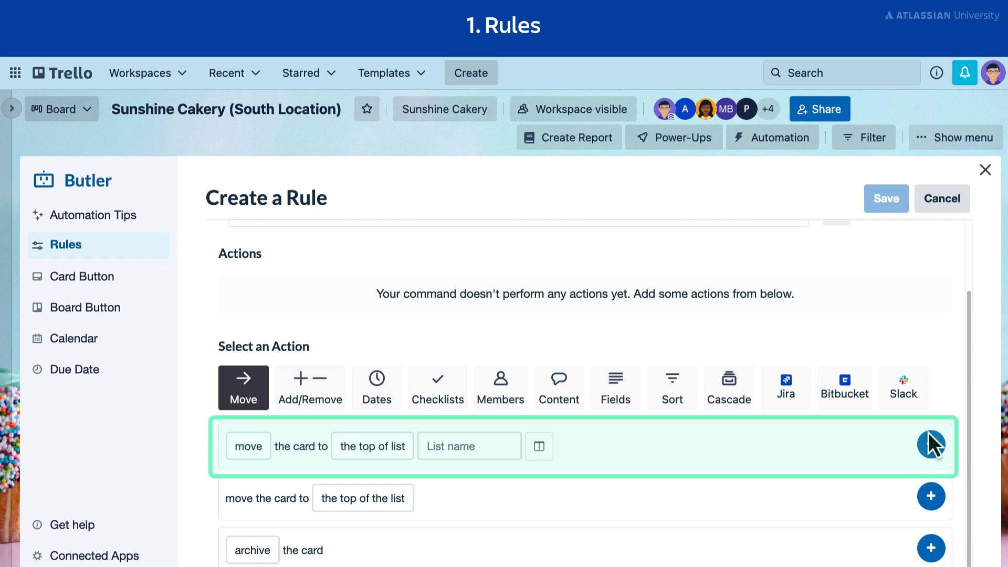
Add an action to the rule that moves the card to the top of list Quality Check.
{"action": "left_click", "coordinate": [494, 450]}
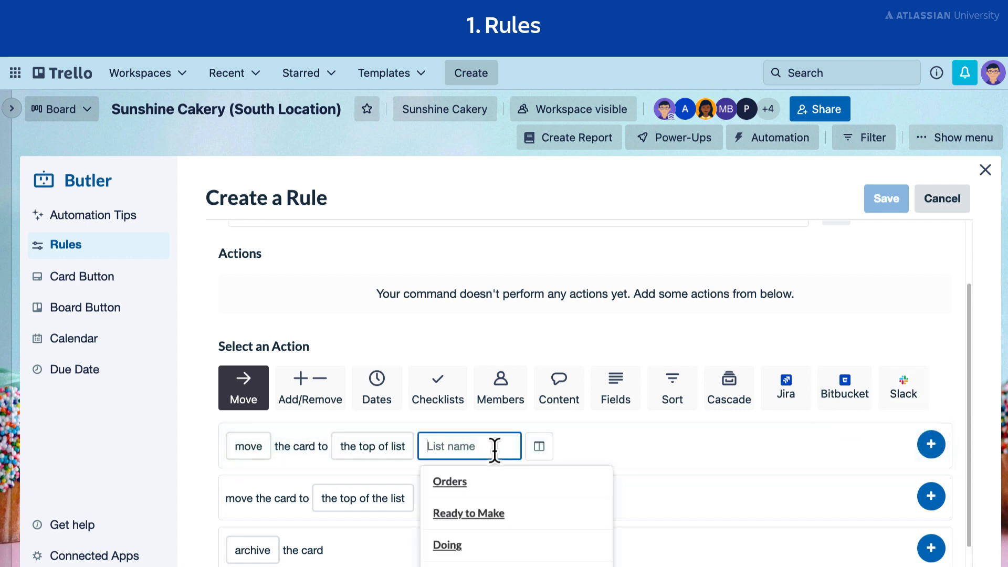
{"action": "scroll", "coordinate": [524, 555], "scroll_direction": "down", "scroll_amount": 1}
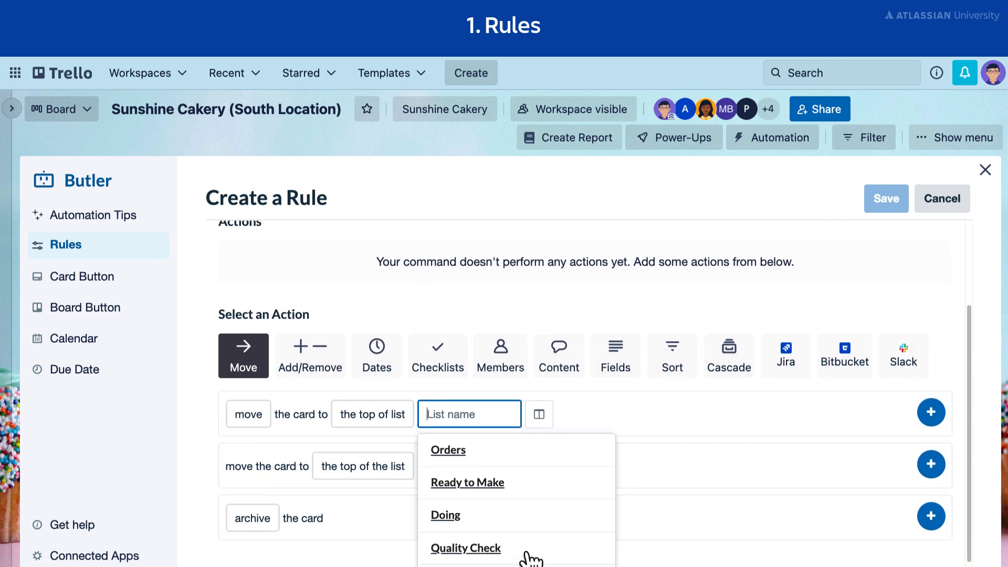
{"action": "left_click", "coordinate": [529, 556]}
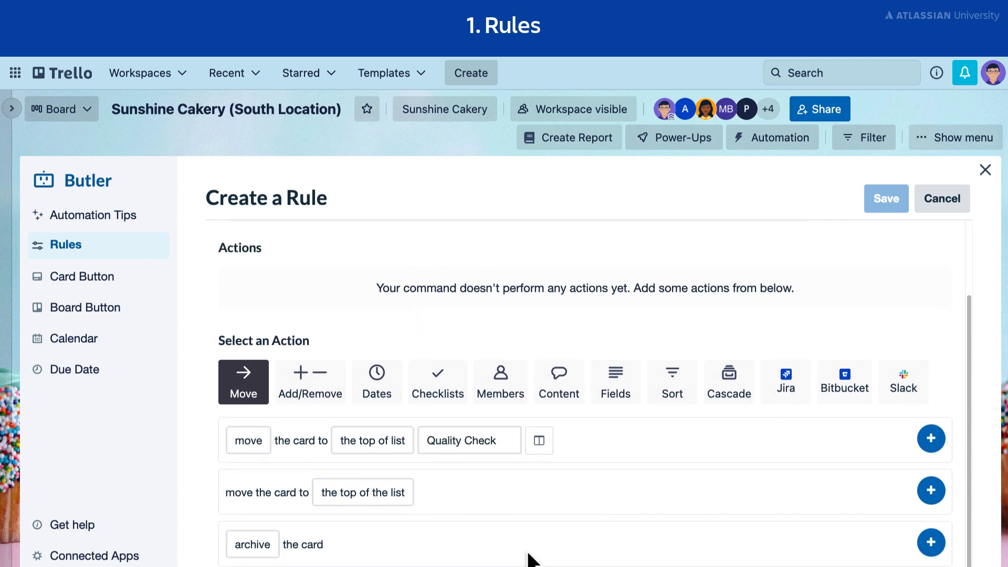
{"action": "left_click", "coordinate": [937, 443]}
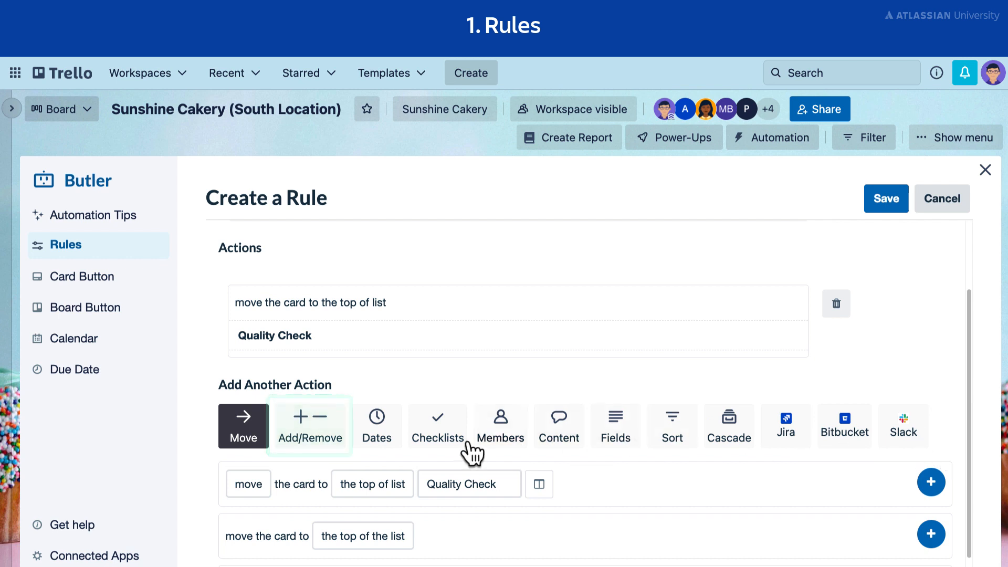
Add a second action that adds the check sticker to the card, and save the rule.
{"action": "left_click", "coordinate": [313, 443]}
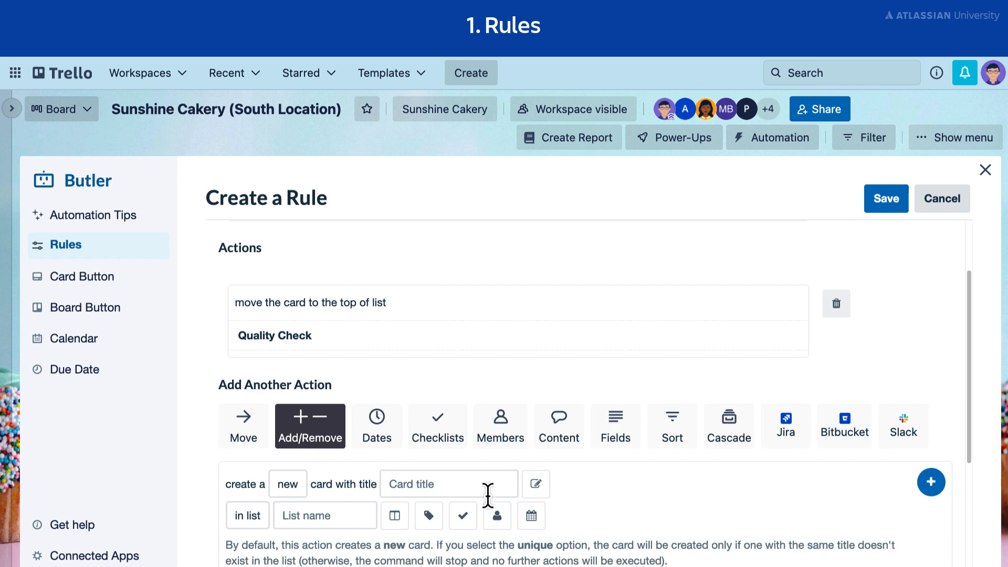
{"action": "scroll", "coordinate": [487, 495], "scroll_direction": "down", "scroll_amount": 5}
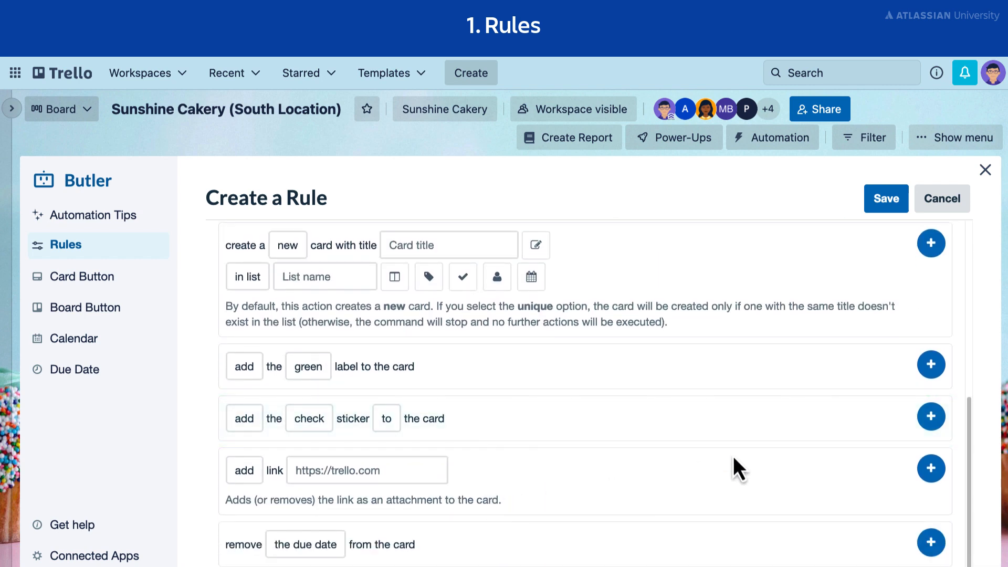
{"action": "left_click", "coordinate": [932, 417]}
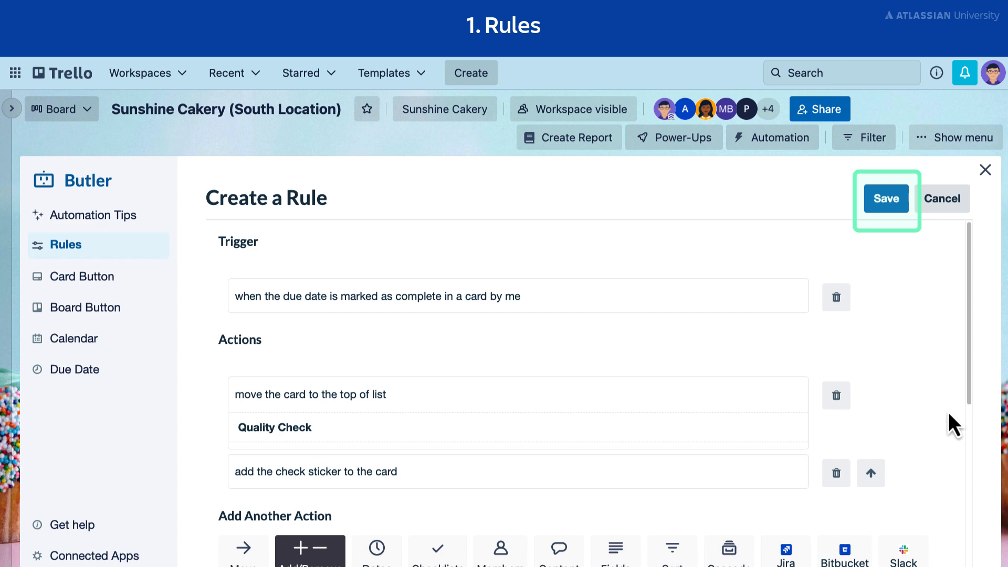
{"action": "left_click", "coordinate": [888, 203]}
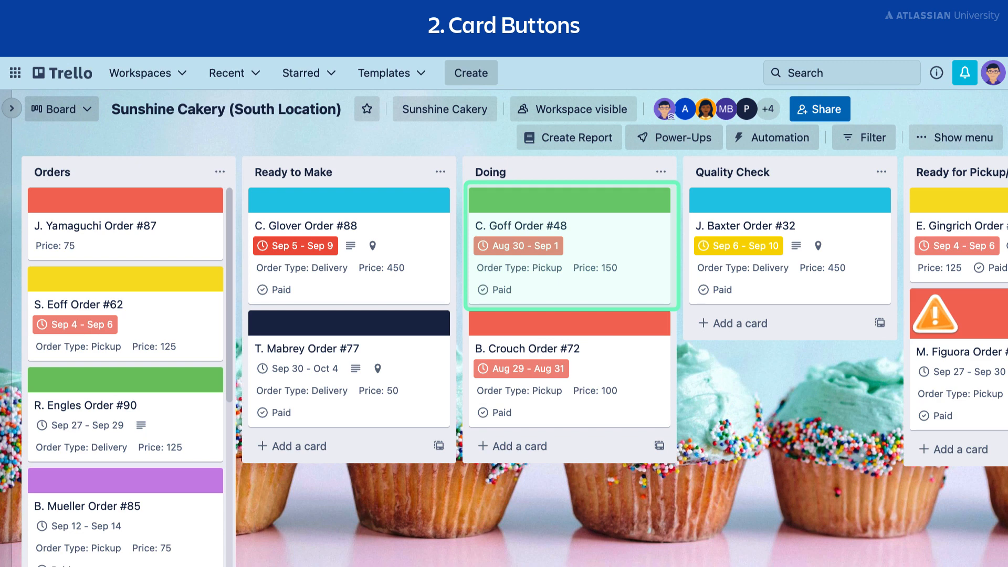
From the first card in the Doing list, start a card button that moves the card to the top of list Ready to Make.
{"action": "left_click", "coordinate": [615, 269]}
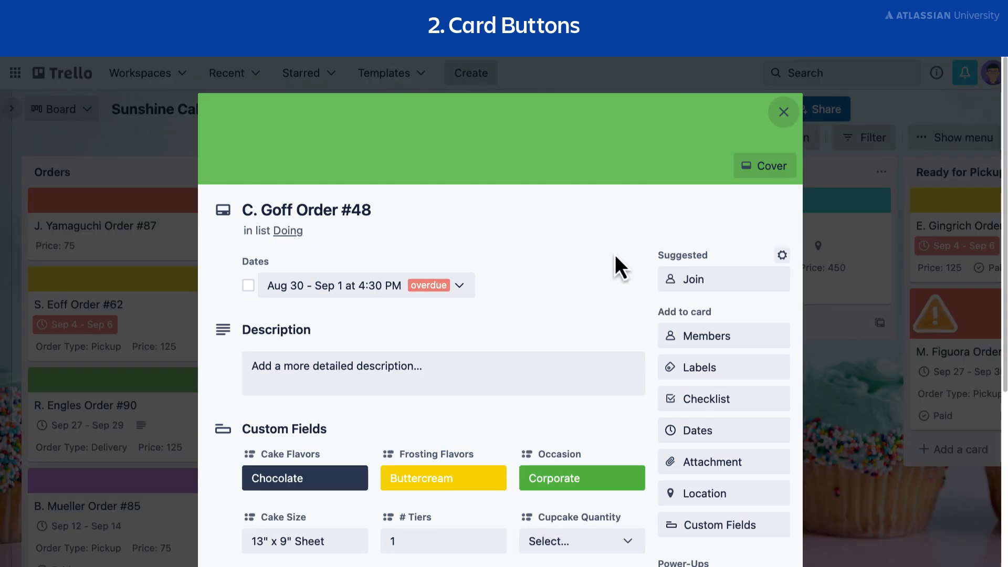
{"action": "scroll", "coordinate": [615, 256], "scroll_direction": "down", "scroll_amount": 5}
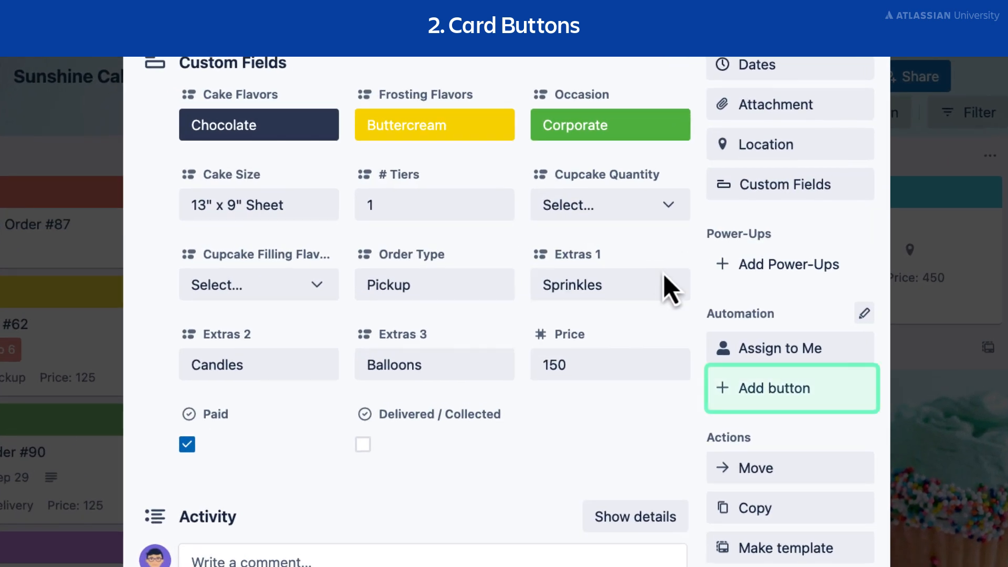
{"action": "left_click", "coordinate": [735, 395]}
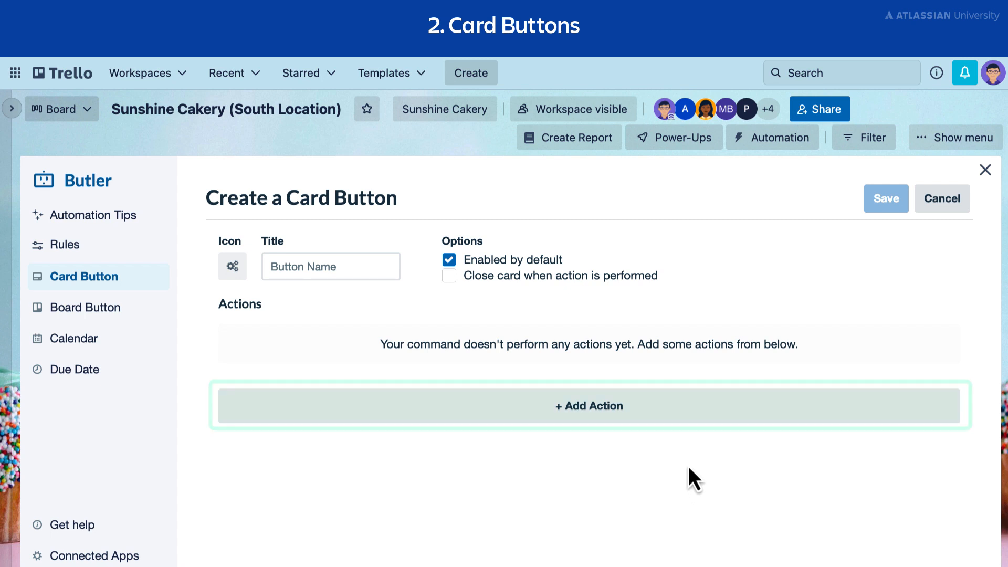
{"action": "left_click", "coordinate": [651, 415]}
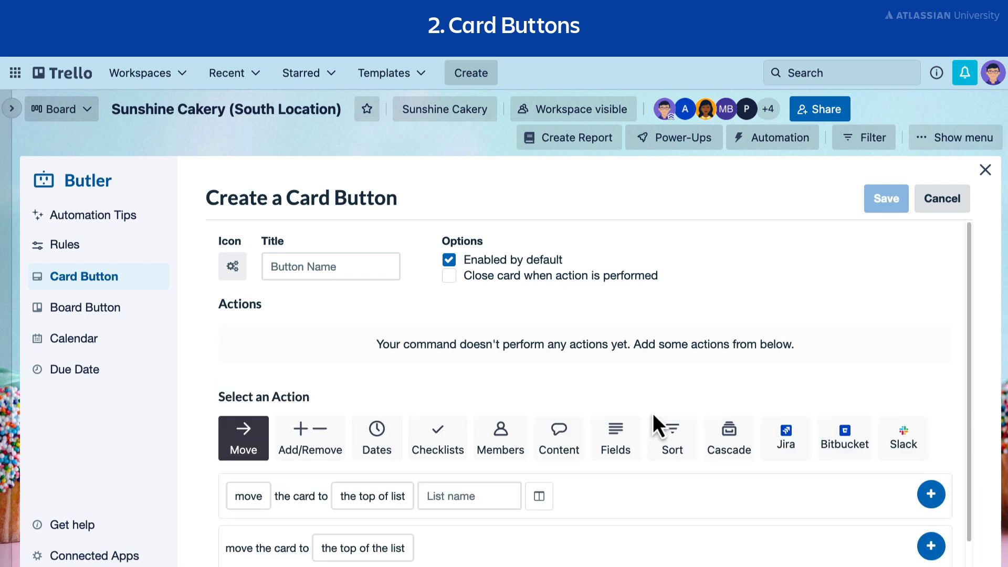
{"action": "scroll", "coordinate": [654, 413], "scroll_direction": "down", "scroll_amount": 1}
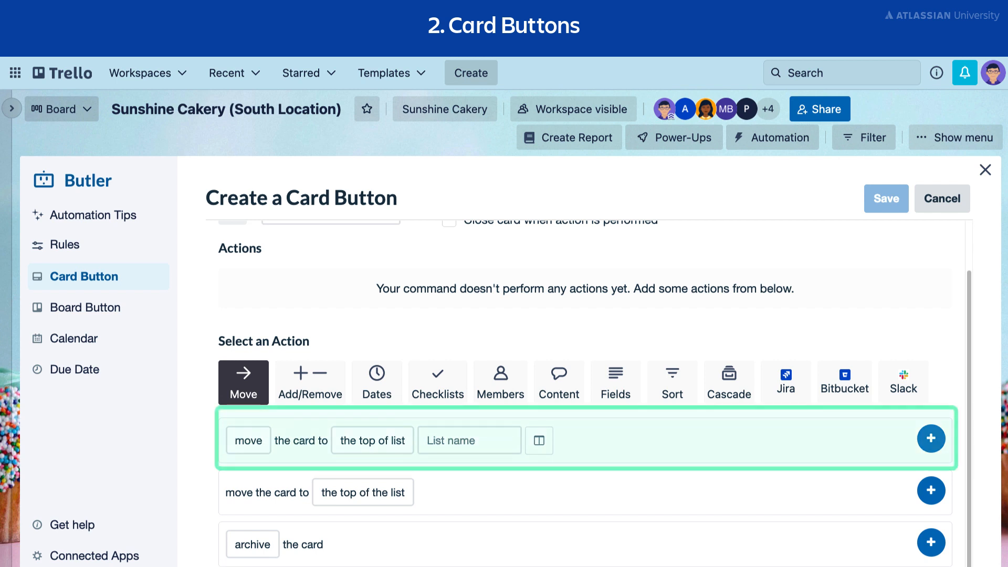
{"action": "left_click", "coordinate": [467, 440]}
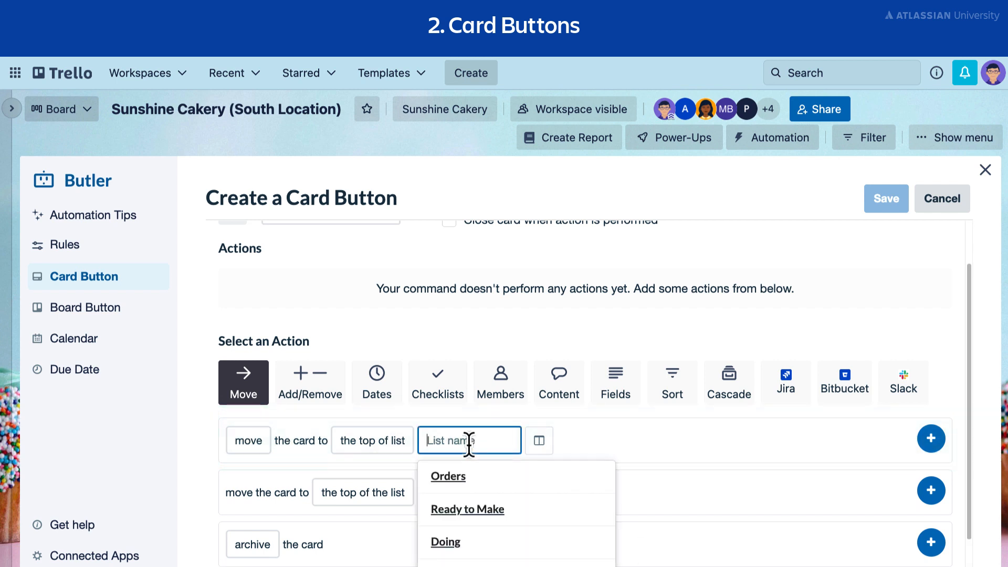
{"action": "left_click", "coordinate": [580, 520]}
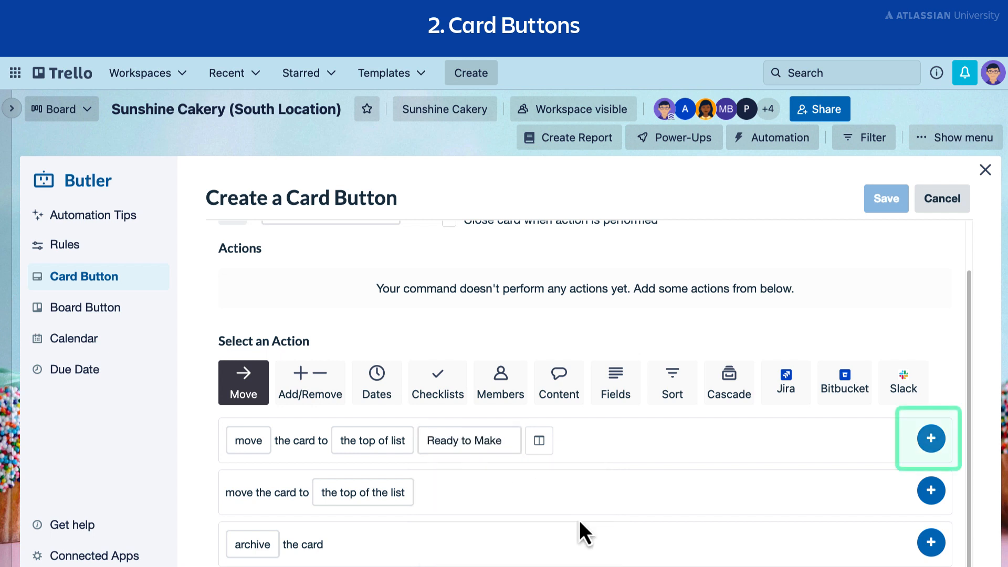
{"action": "left_click", "coordinate": [932, 440]}
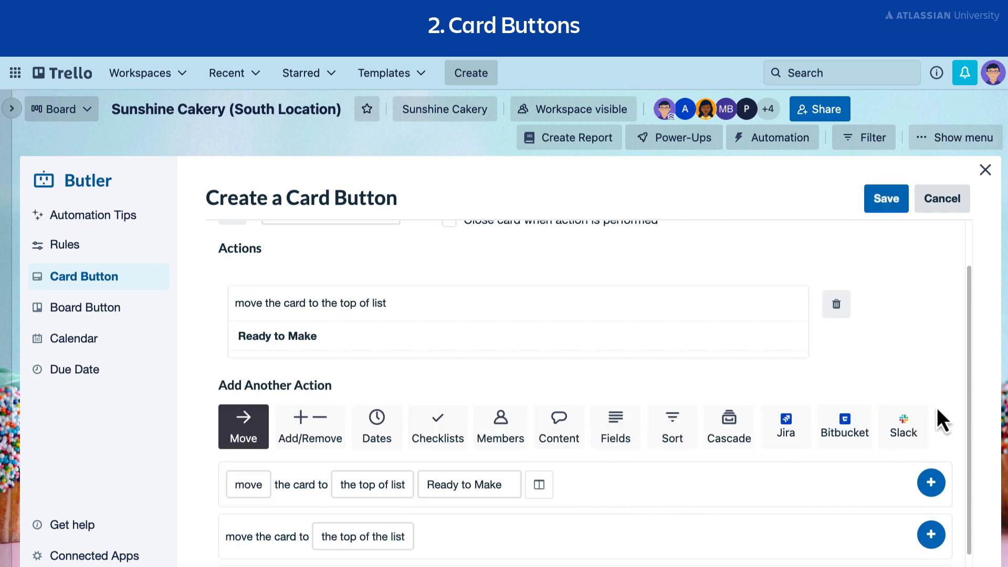
Title the card button "Ready to Make", give it the service bell icon, and save it.
{"action": "scroll", "coordinate": [940, 383], "scroll_direction": "down", "scroll_amount": 1}
{"action": "scroll", "coordinate": [940, 383], "scroll_direction": "up", "scroll_amount": 2}
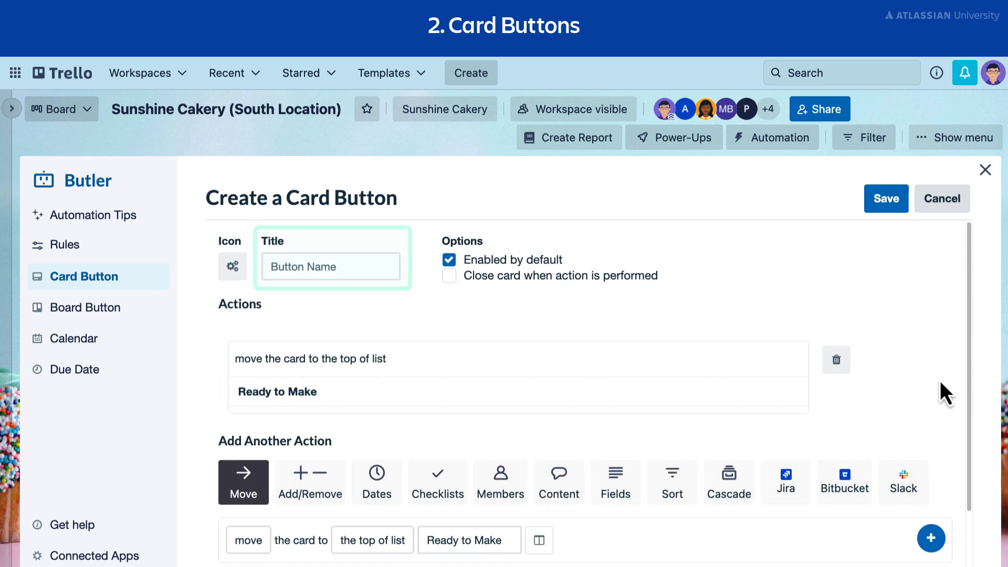
{"action": "left_click", "coordinate": [306, 271]}
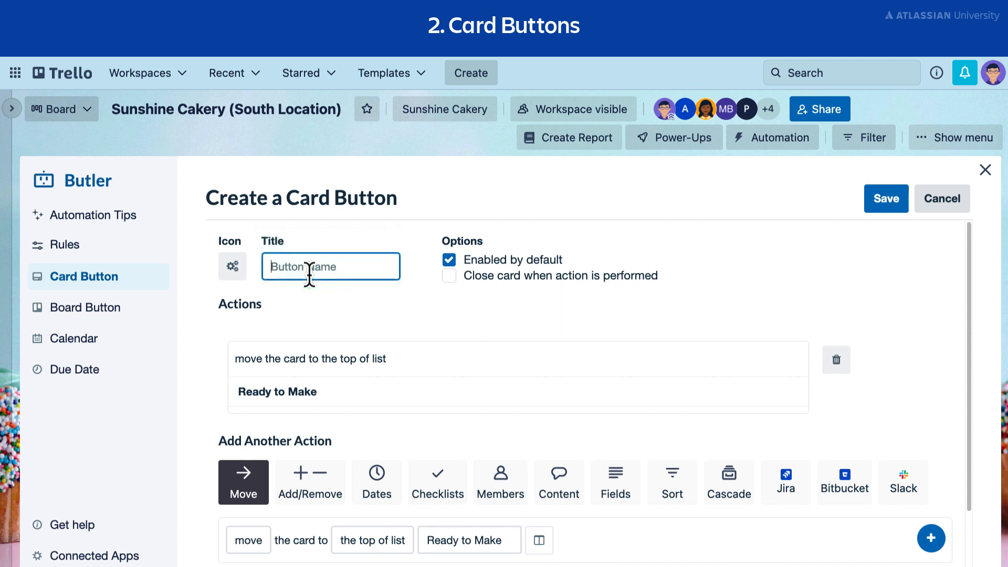
{"action": "type", "text": "Ready to Make"}
{"action": "left_click", "coordinate": [234, 268]}
{"action": "left_click", "coordinate": [414, 313]}
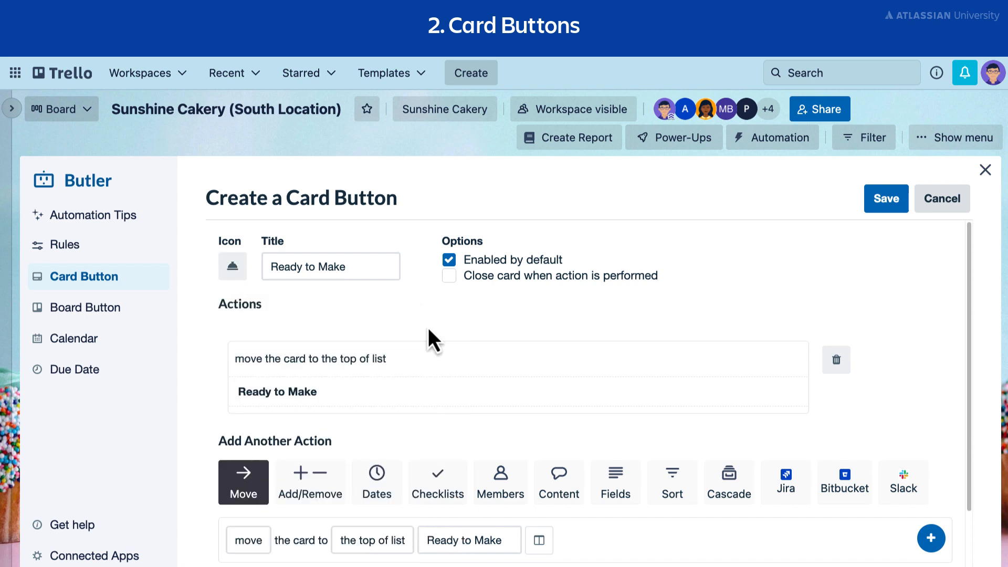
{"action": "left_click", "coordinate": [883, 213]}
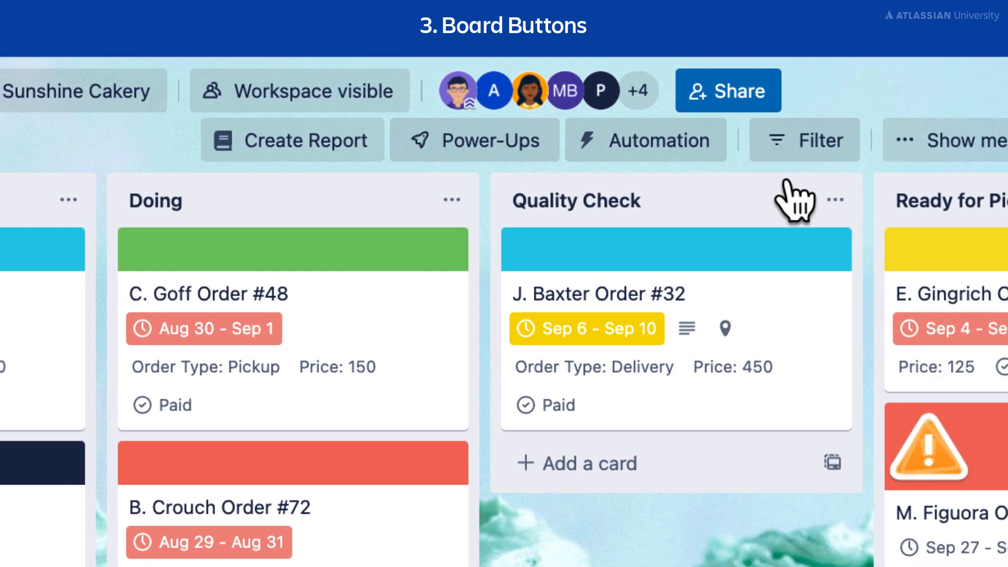
Start a new board button with an action that sorts the cards in list Ready to Make by due date ascending.
{"action": "left_click", "coordinate": [704, 158]}
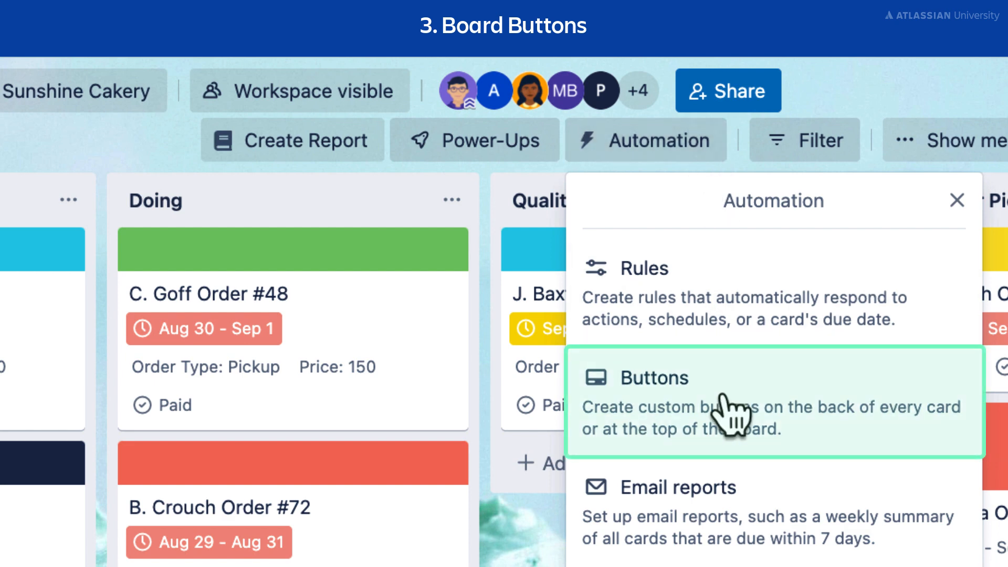
{"action": "left_click", "coordinate": [730, 410]}
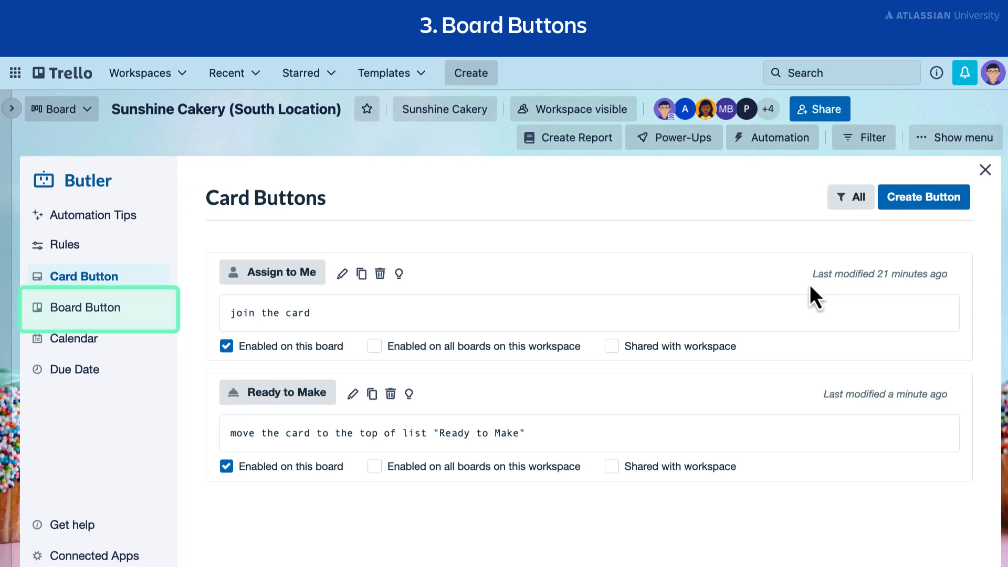
{"action": "left_click", "coordinate": [125, 319]}
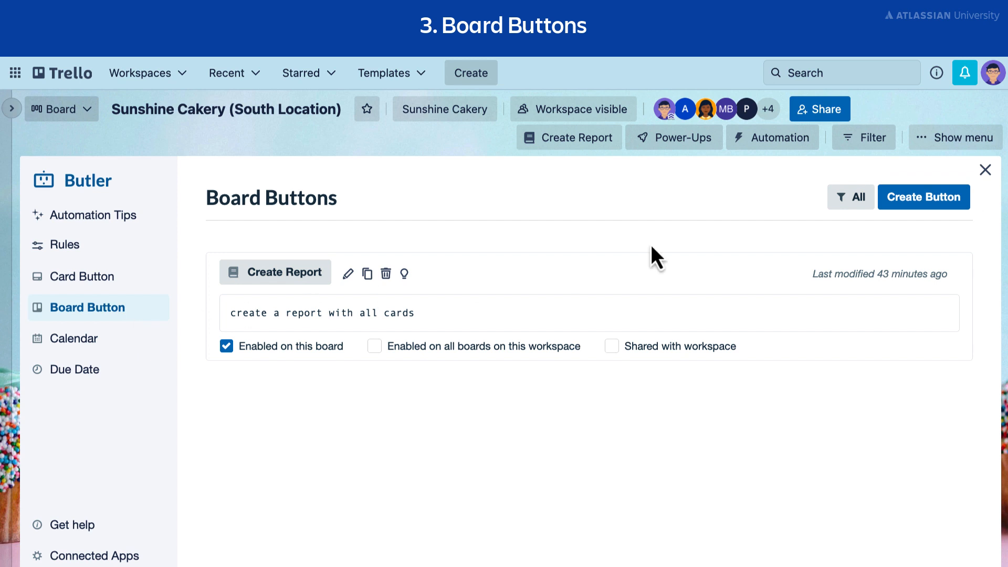
{"action": "left_click", "coordinate": [927, 210]}
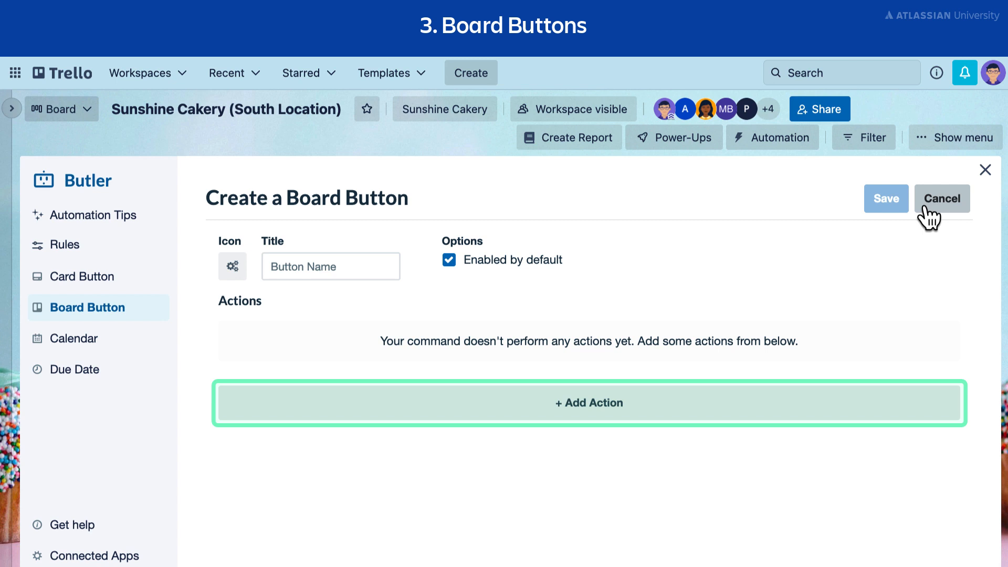
{"action": "left_click", "coordinate": [782, 414]}
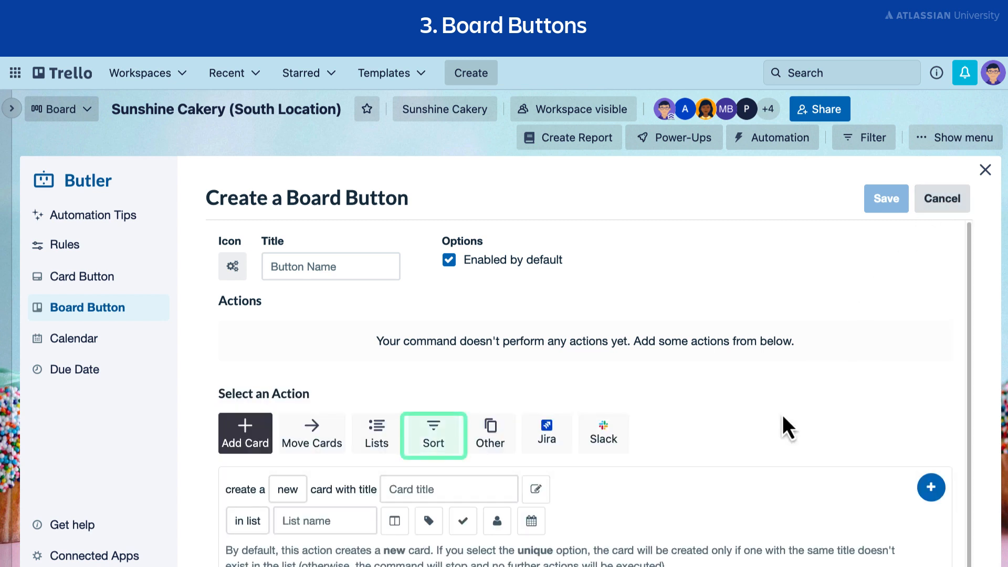
{"action": "scroll", "coordinate": [782, 415], "scroll_direction": "down", "scroll_amount": 1}
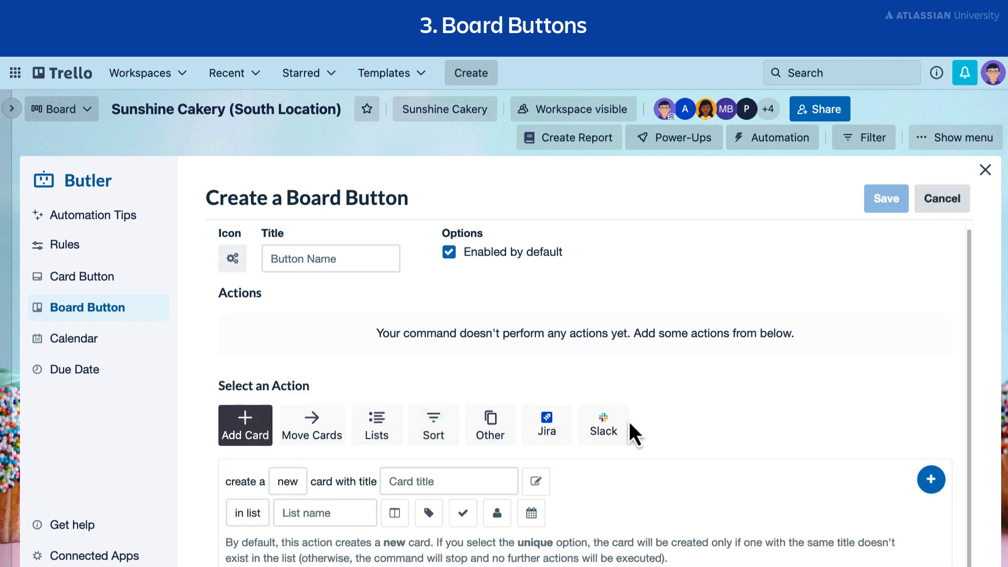
{"action": "left_click", "coordinate": [439, 441]}
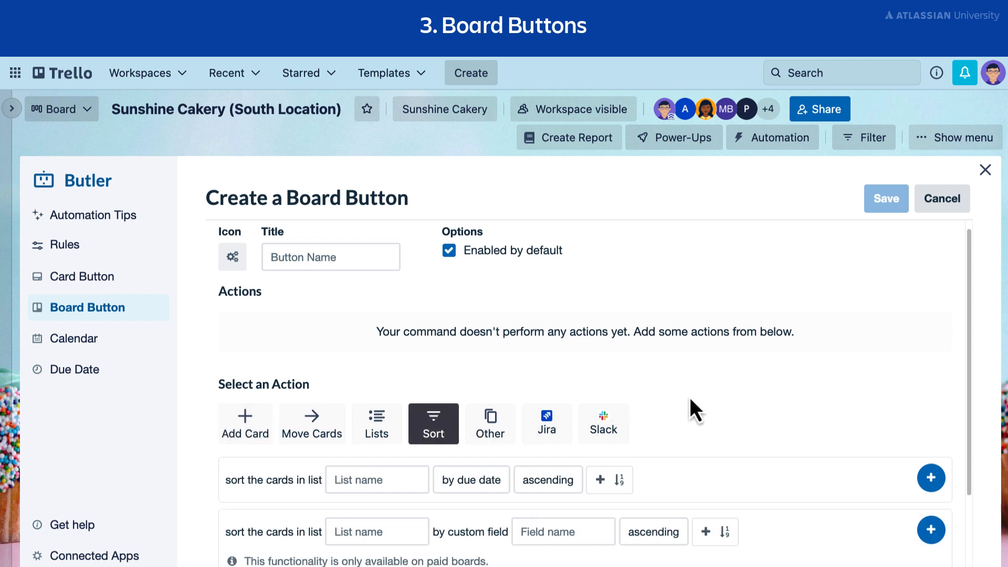
{"action": "scroll", "coordinate": [690, 397], "scroll_direction": "down", "scroll_amount": 2}
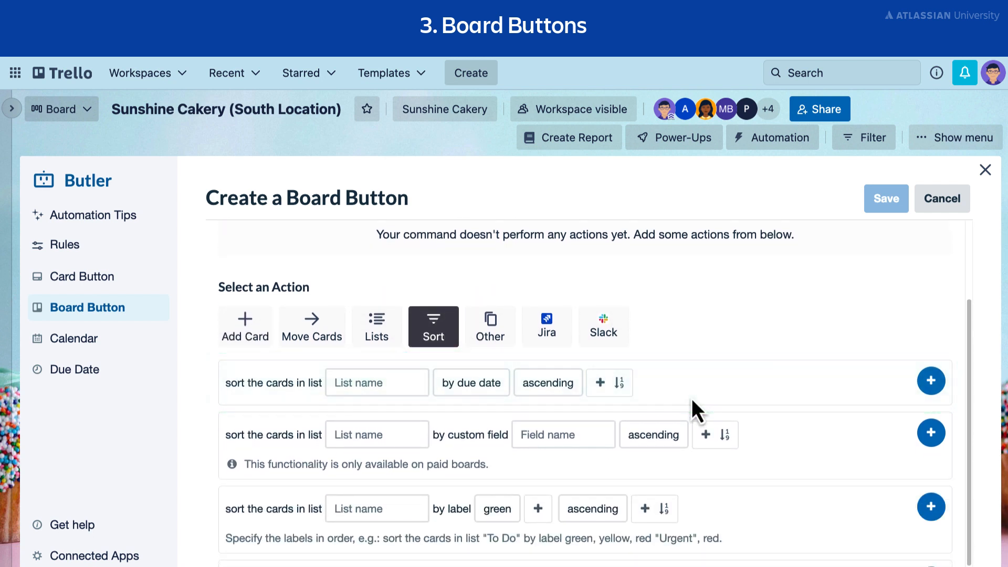
{"action": "left_click", "coordinate": [416, 387]}
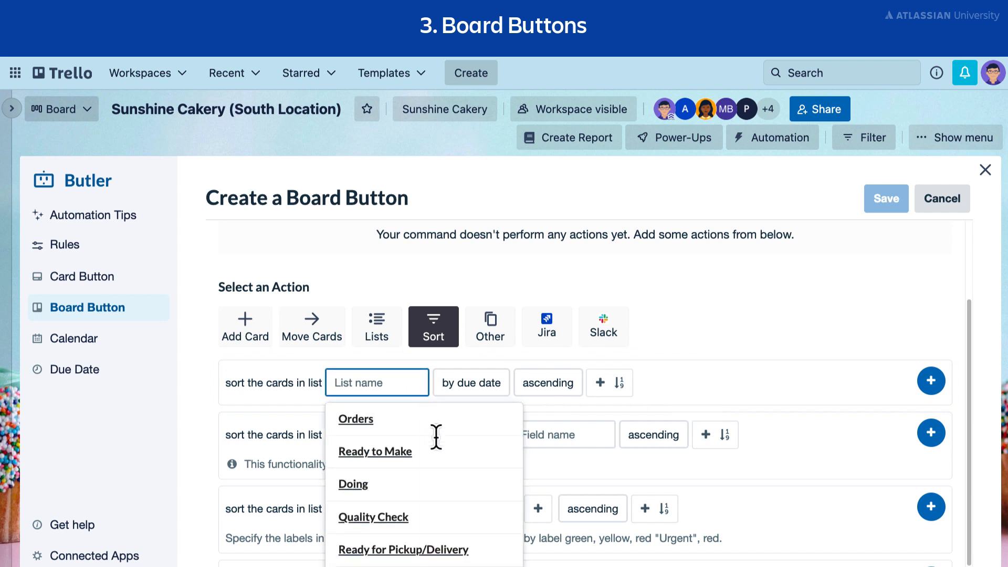
{"action": "left_click", "coordinate": [442, 456]}
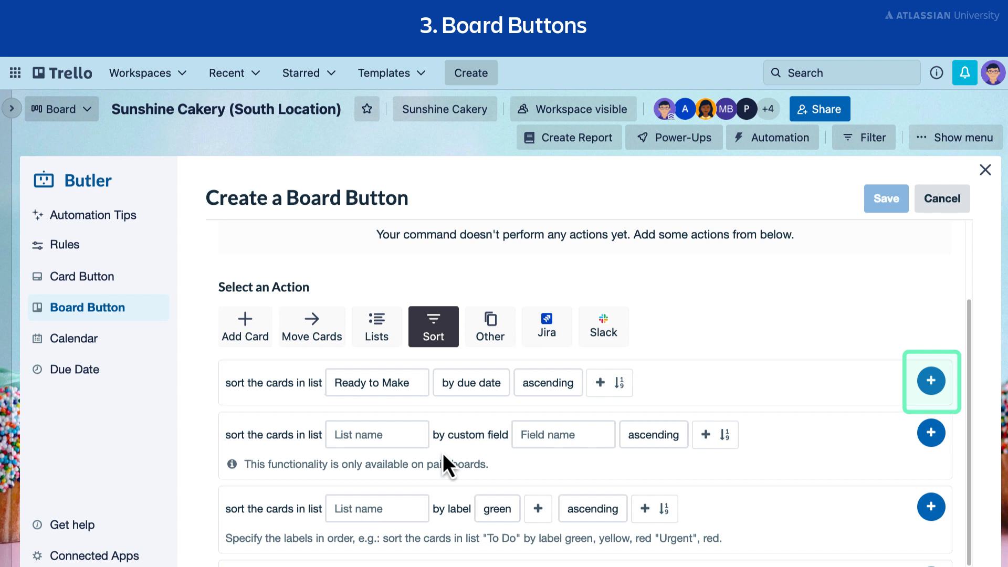
{"action": "left_click", "coordinate": [931, 381]}
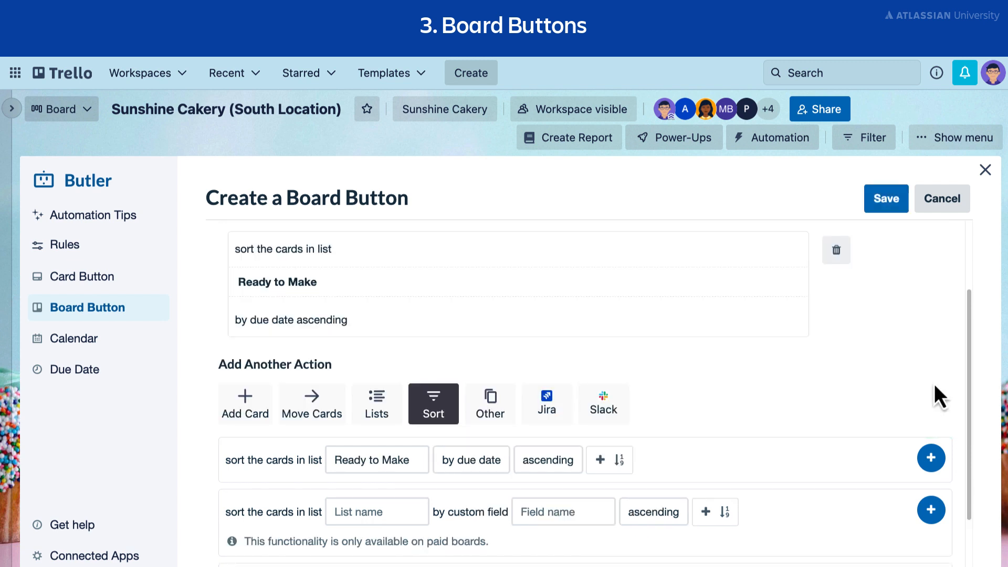
Title the board button "Sort Ready to Make", give it the sort icon, and save it.
{"action": "scroll", "coordinate": [911, 387], "scroll_direction": "up", "scroll_amount": 3}
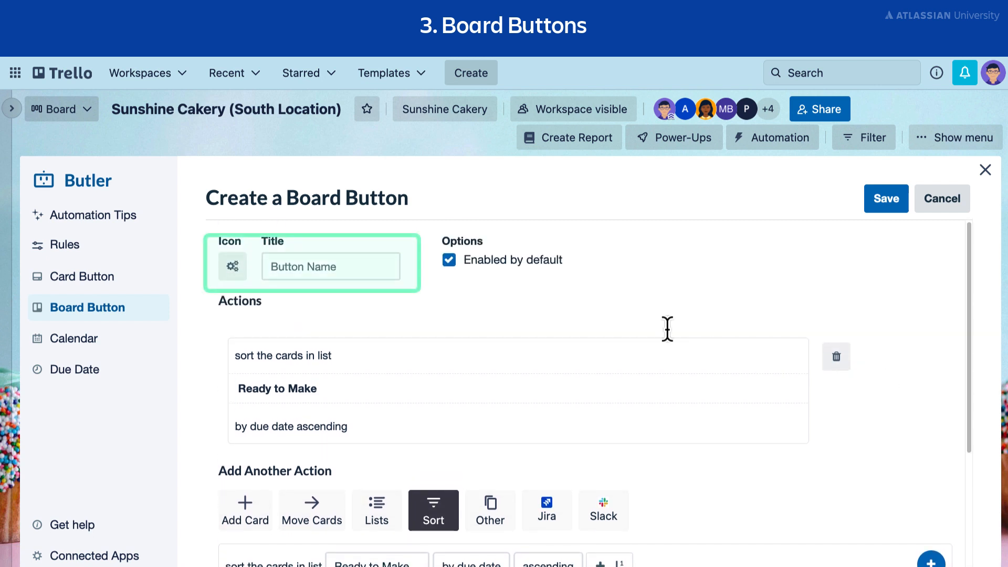
{"action": "left_click", "coordinate": [337, 269]}
{"action": "type", "text": "S"}
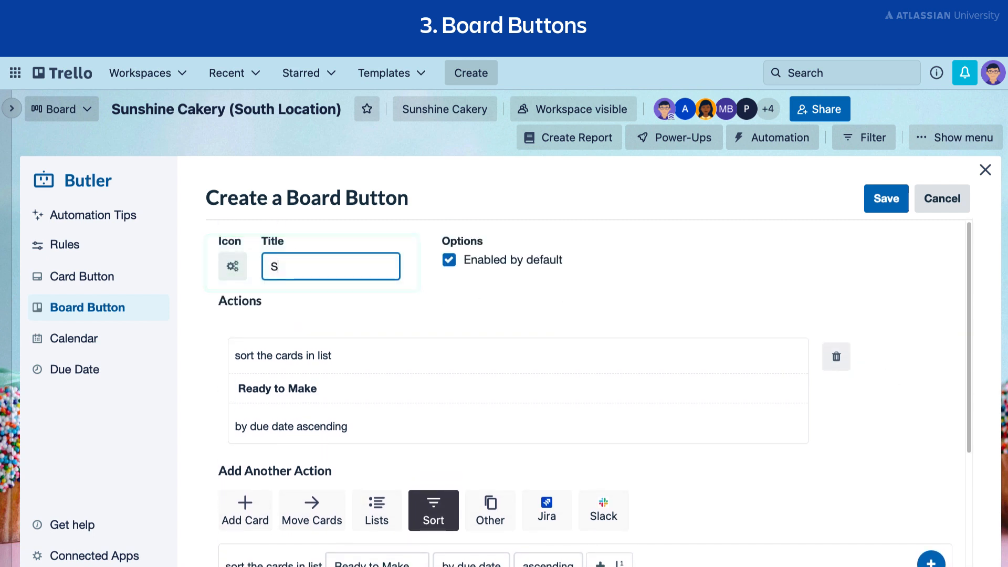
{"action": "type", "text": "ort Ready to Make"}
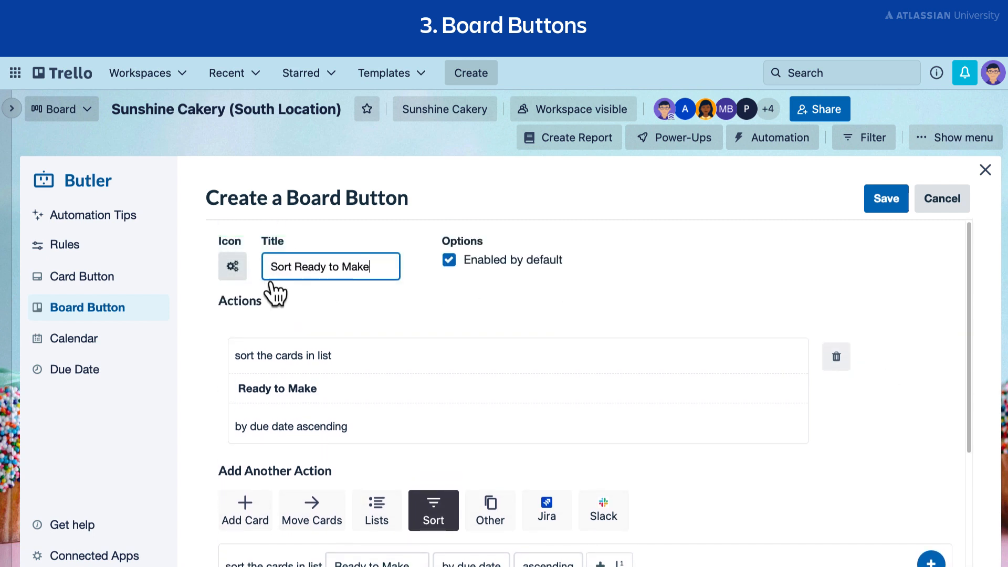
{"action": "left_click", "coordinate": [234, 268]}
{"action": "left_click", "coordinate": [325, 352]}
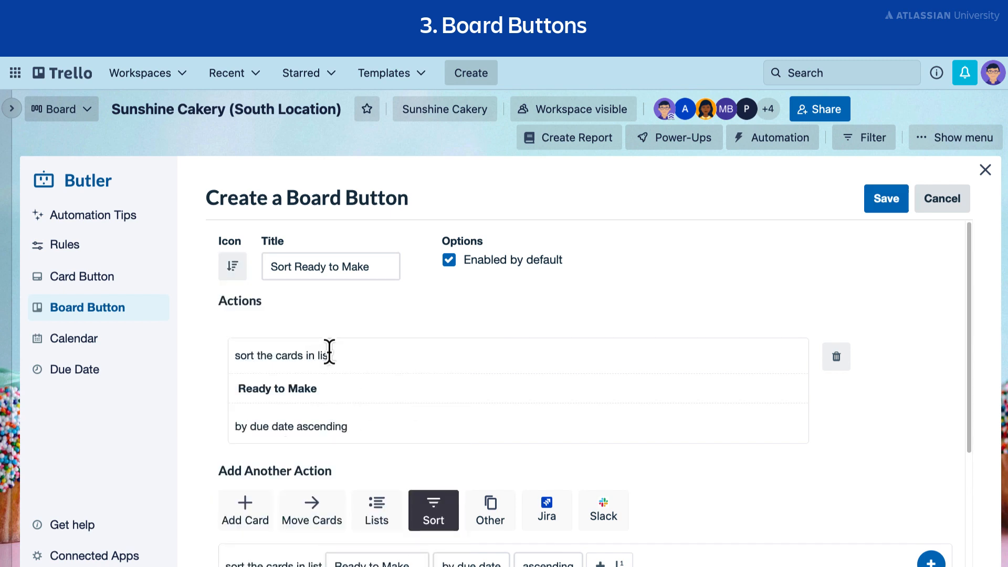
{"action": "left_click", "coordinate": [887, 200]}
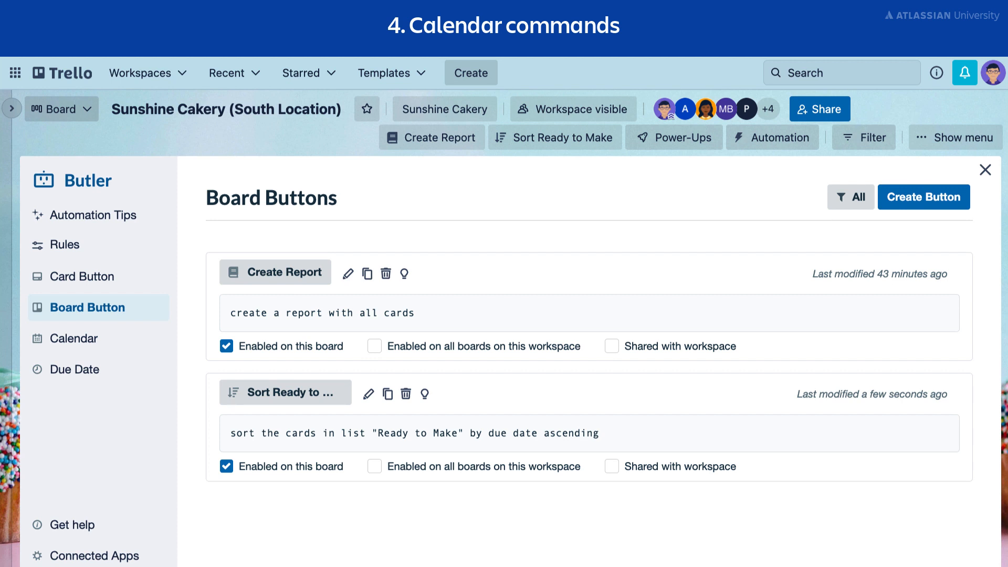
Start a new scheduled calendar command with the trigger set to every tuesday.
{"action": "left_click", "coordinate": [153, 346]}
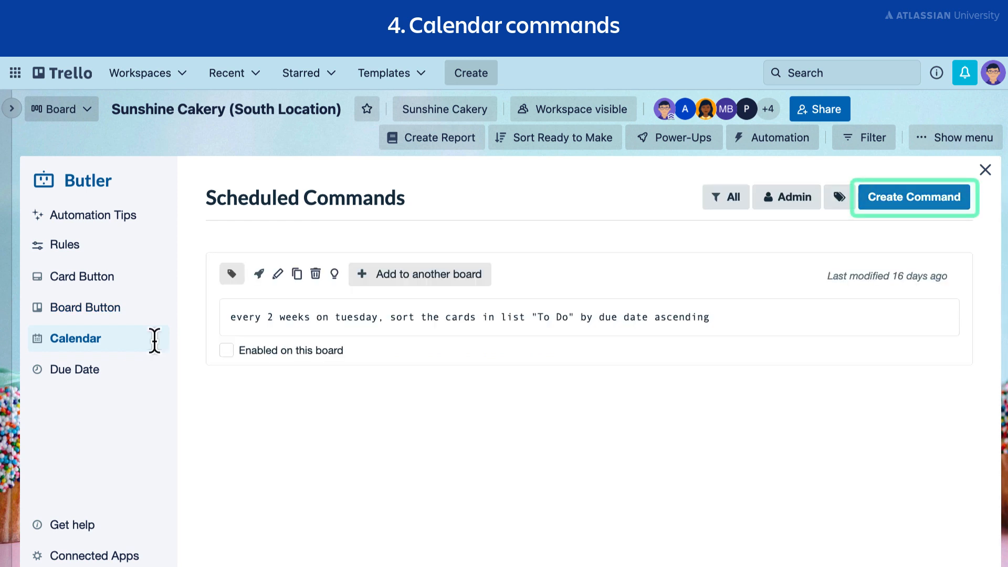
{"action": "left_click", "coordinate": [915, 207]}
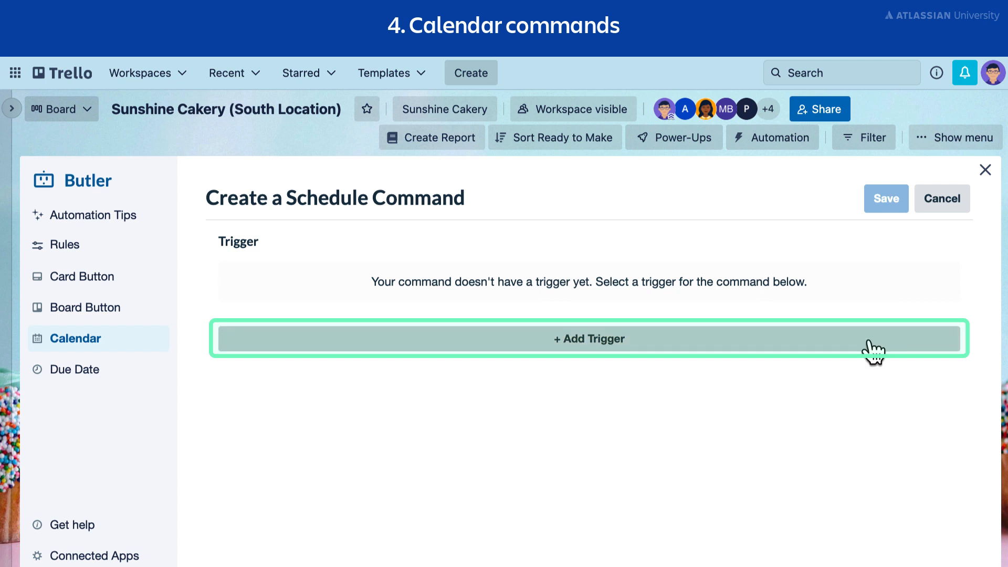
{"action": "left_click", "coordinate": [873, 349]}
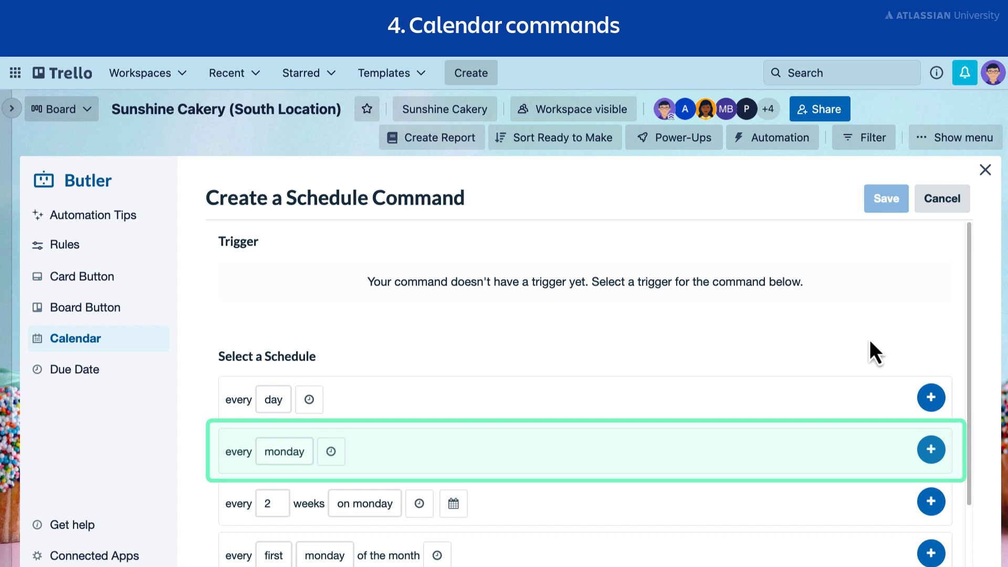
{"action": "left_click", "coordinate": [307, 453]}
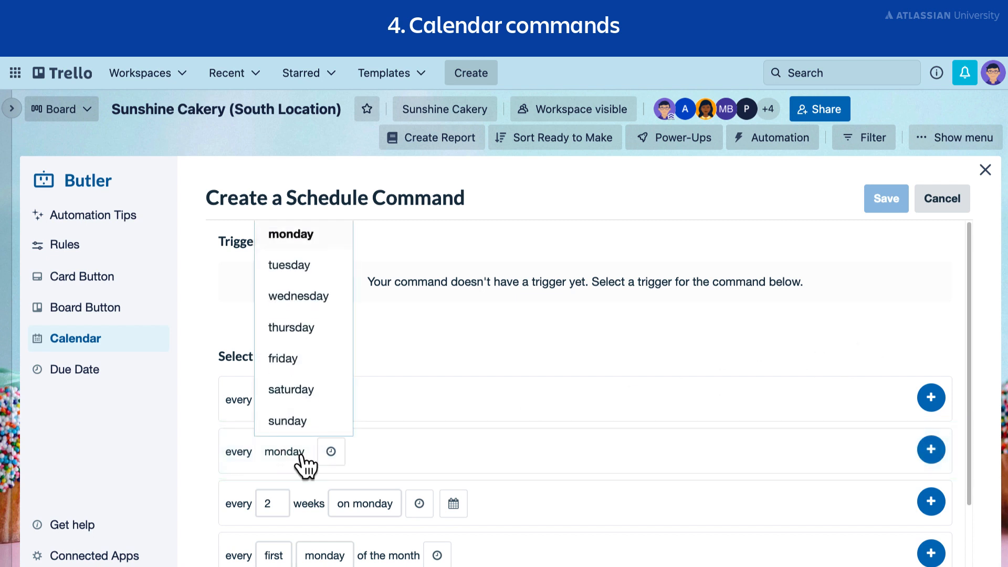
{"action": "left_click", "coordinate": [323, 270]}
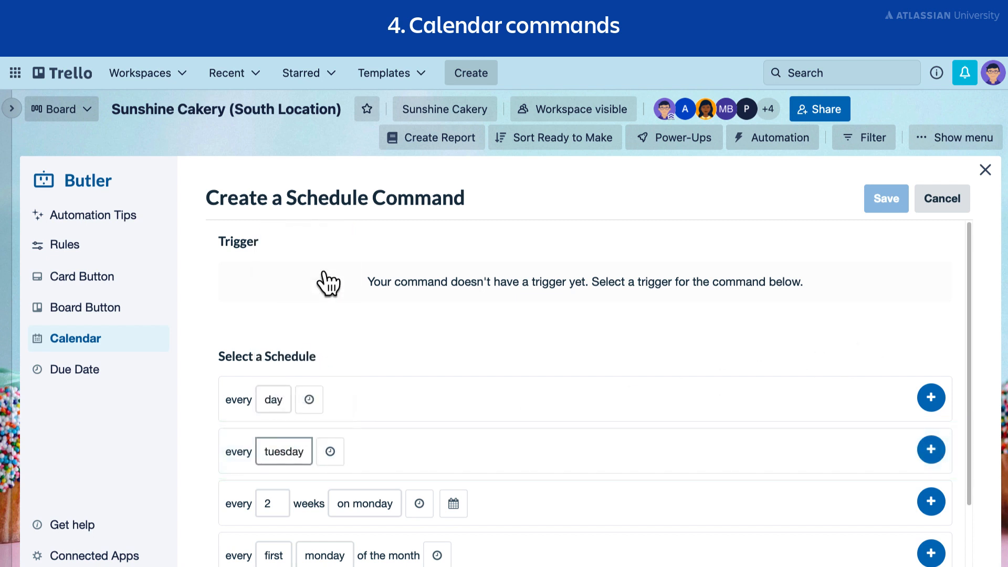
{"action": "left_click", "coordinate": [940, 455]}
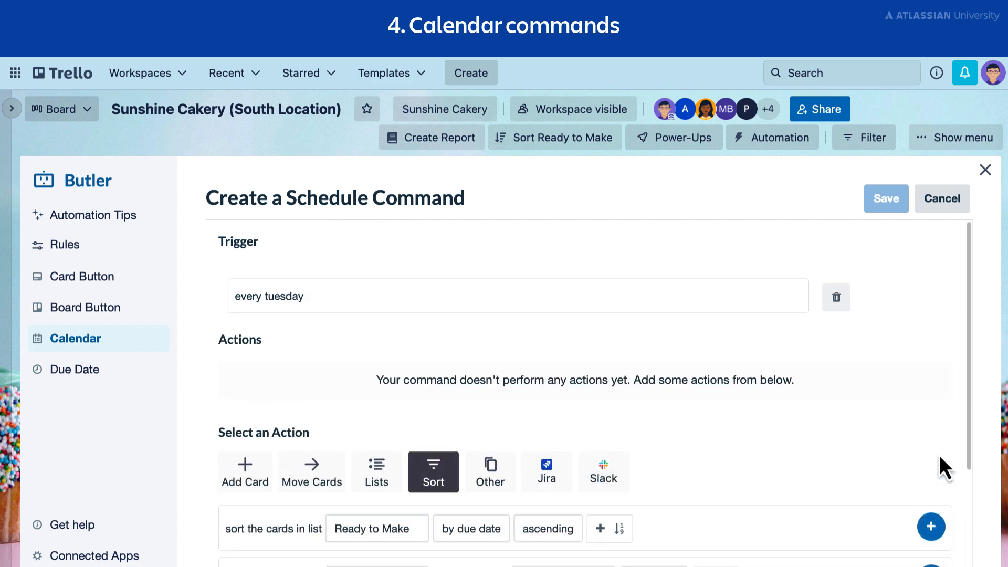
Add an action that sorts the cards in list Ready to Make by due date ascending, and save the scheduled command.
{"action": "scroll", "coordinate": [940, 455], "scroll_direction": "down", "scroll_amount": 4}
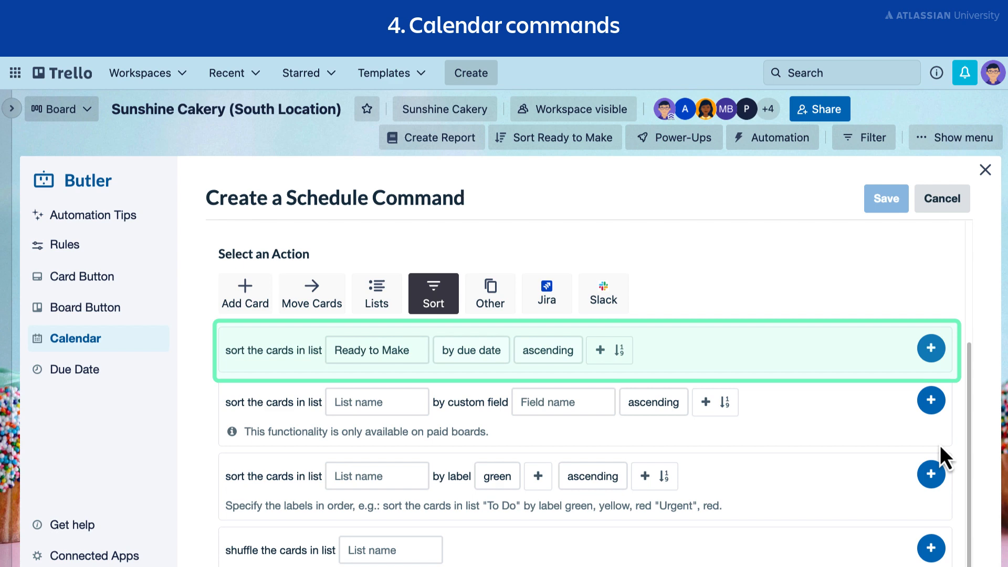
{"action": "left_click", "coordinate": [931, 351]}
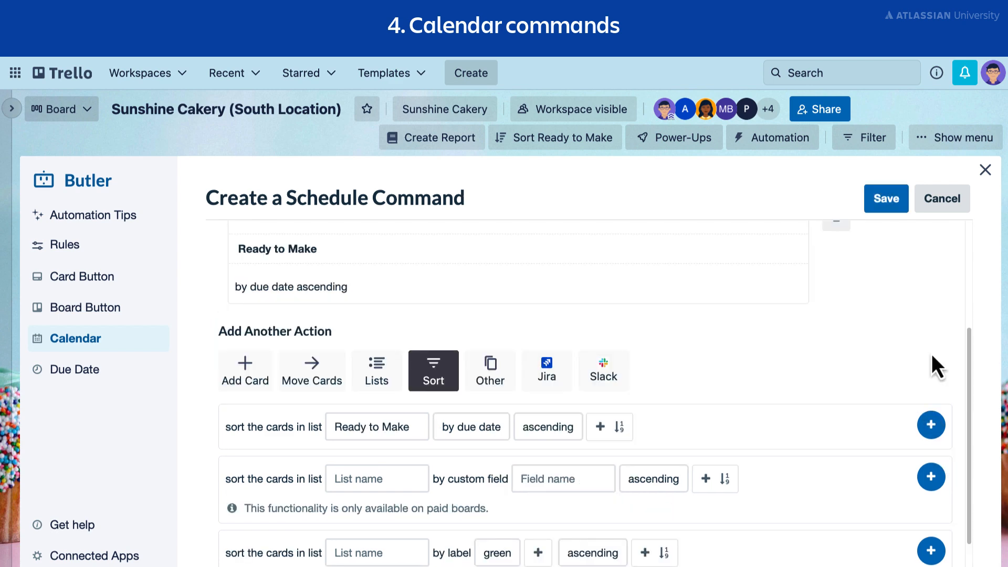
{"action": "scroll", "coordinate": [934, 356], "scroll_direction": "up", "scroll_amount": 4}
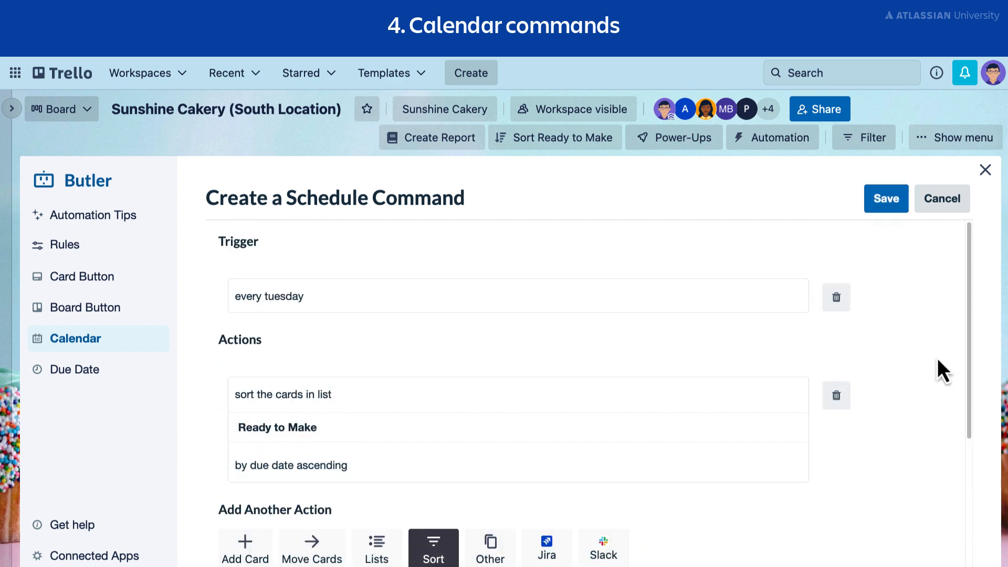
{"action": "left_click", "coordinate": [891, 208]}
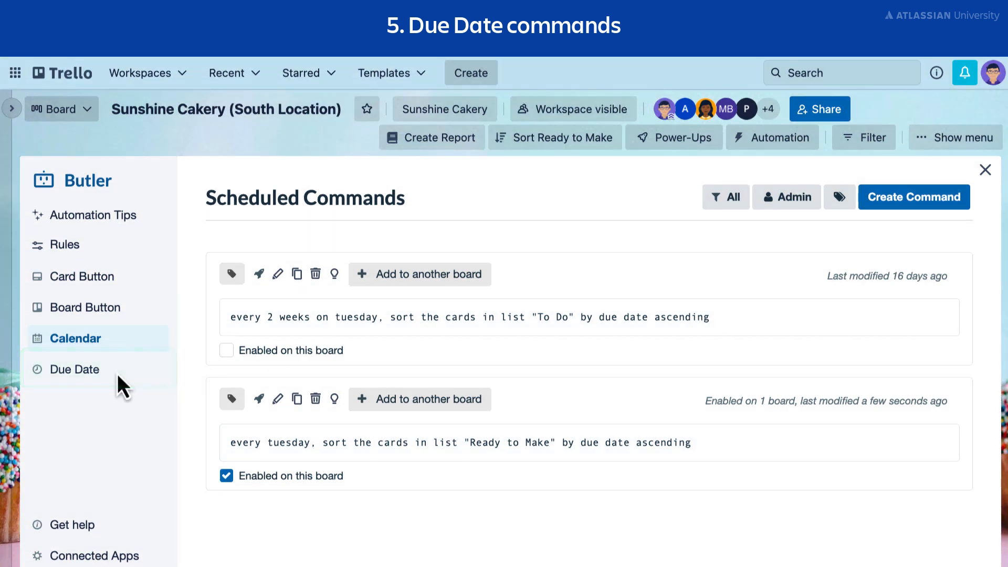
Create and save a due date command that moves the card to the top of the list 2 days before it is due.
{"action": "left_click", "coordinate": [118, 384]}
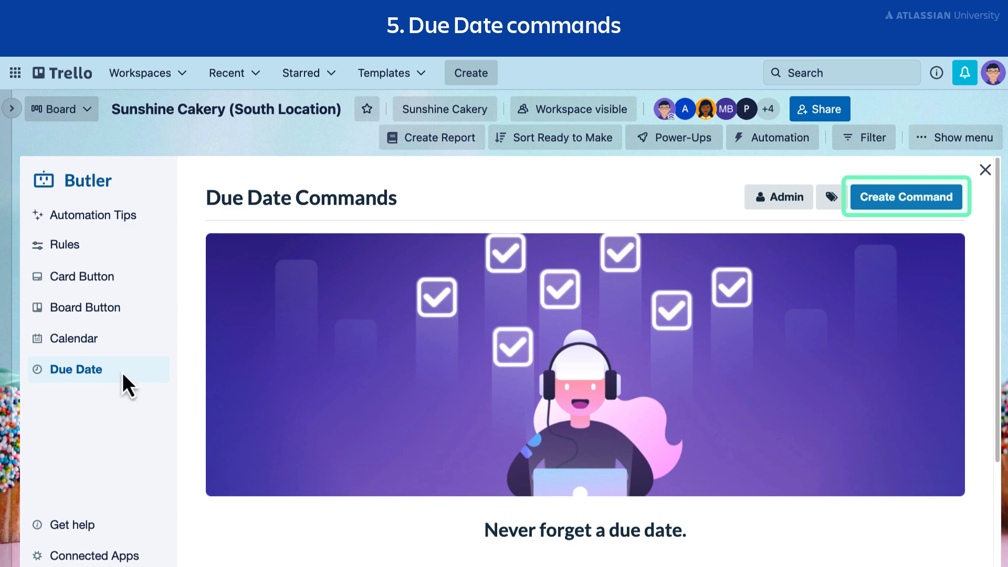
{"action": "left_click", "coordinate": [929, 204]}
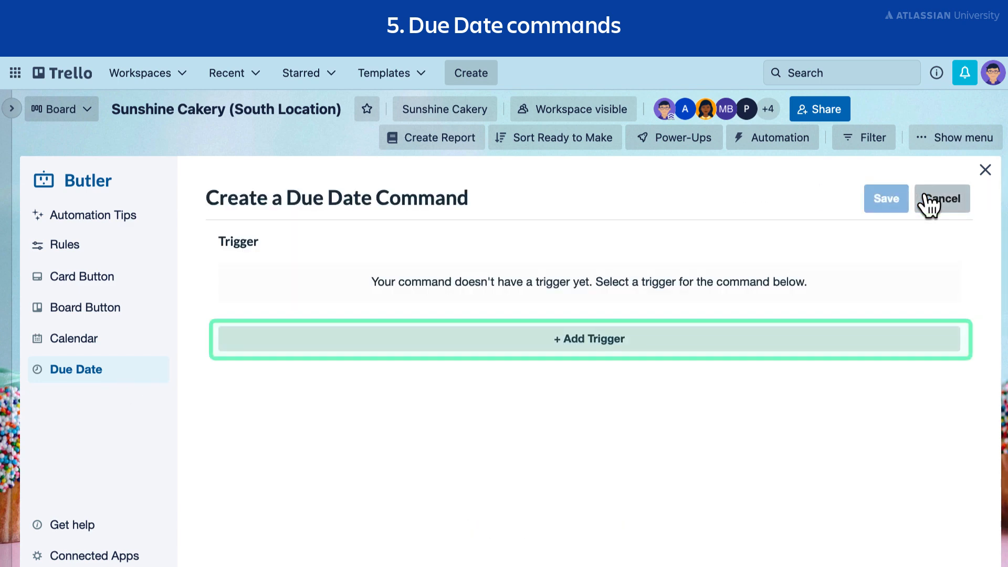
{"action": "left_click", "coordinate": [811, 352]}
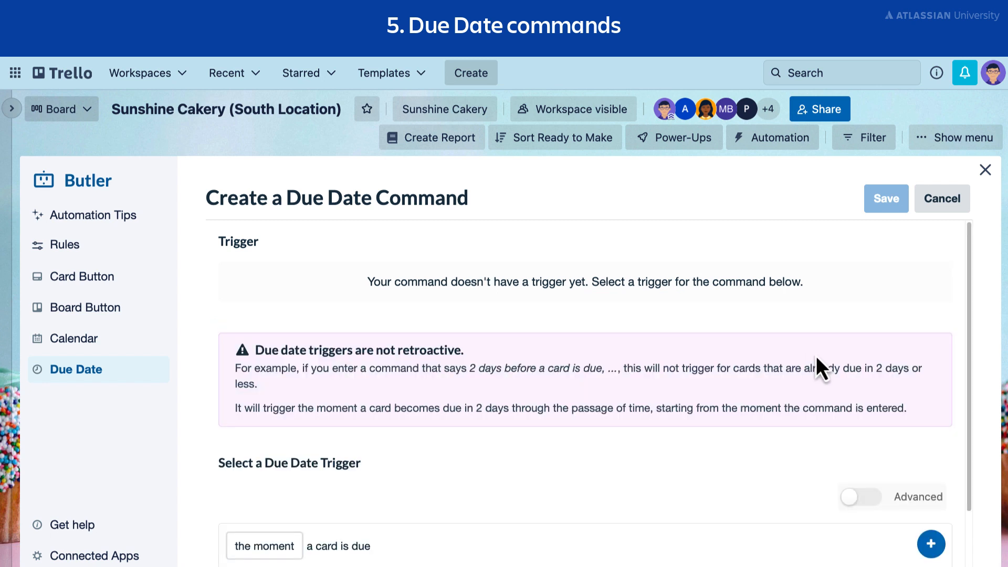
{"action": "scroll", "coordinate": [816, 355], "scroll_direction": "down", "scroll_amount": 2}
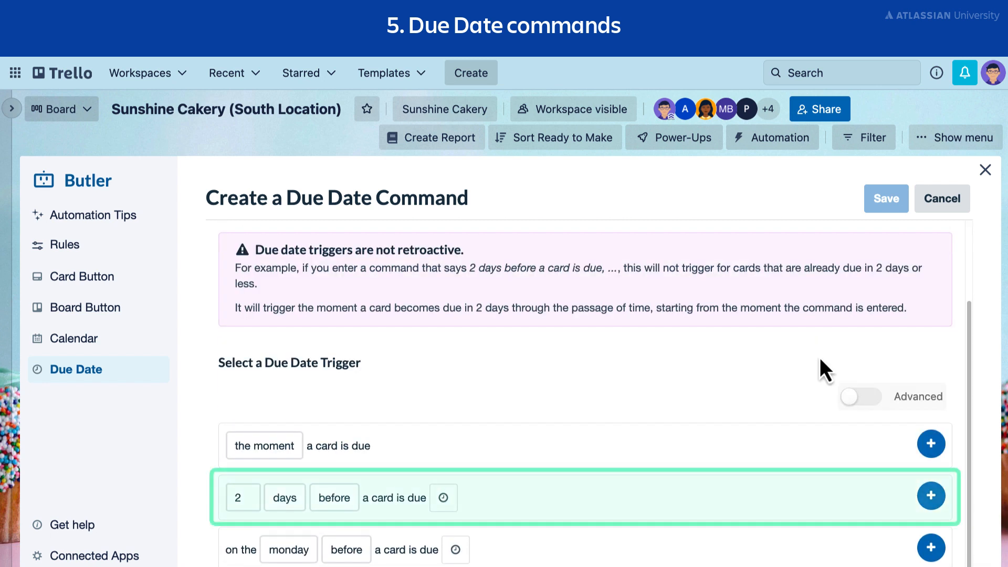
{"action": "left_click", "coordinate": [931, 506]}
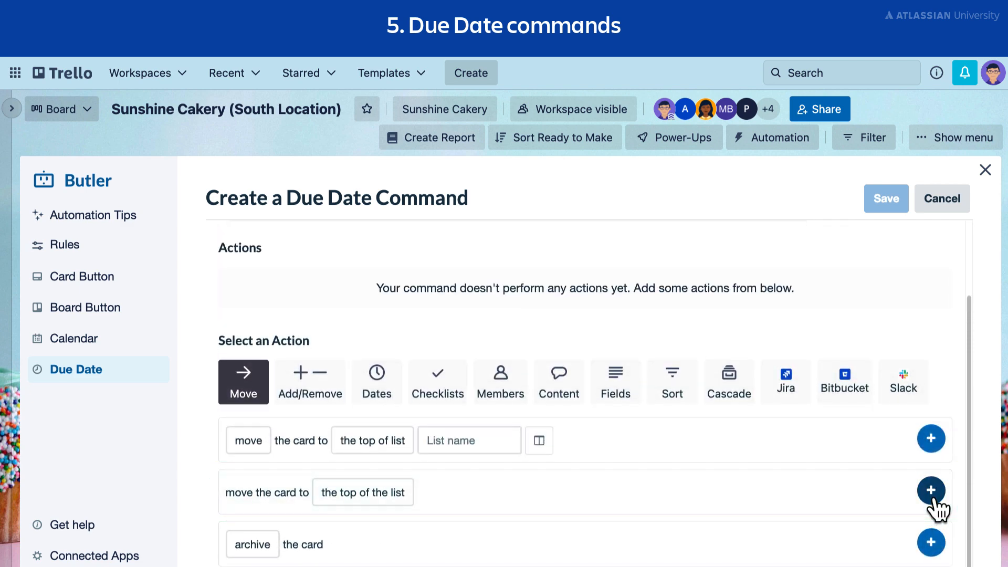
{"action": "left_click", "coordinate": [931, 492]}
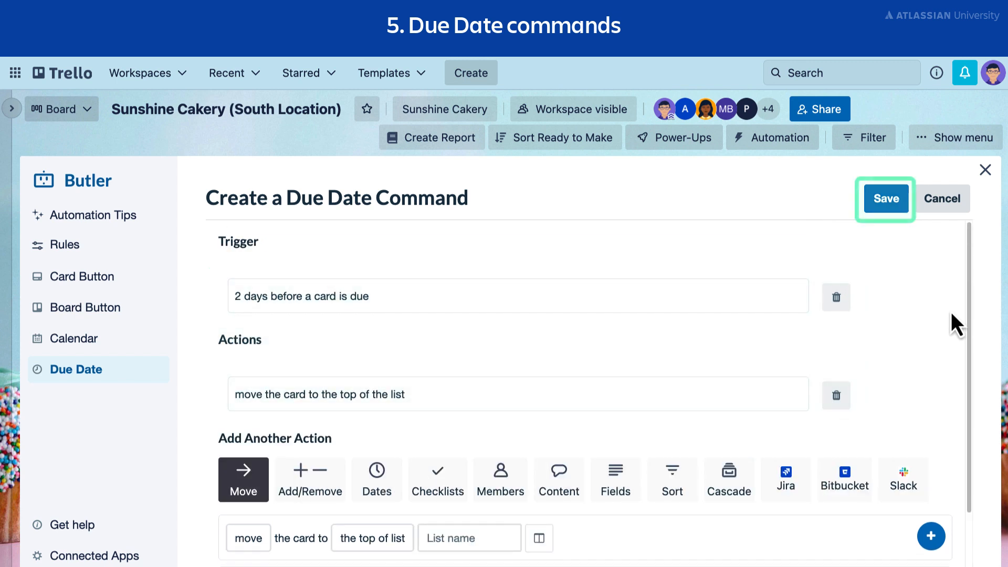
{"action": "left_click", "coordinate": [886, 199]}
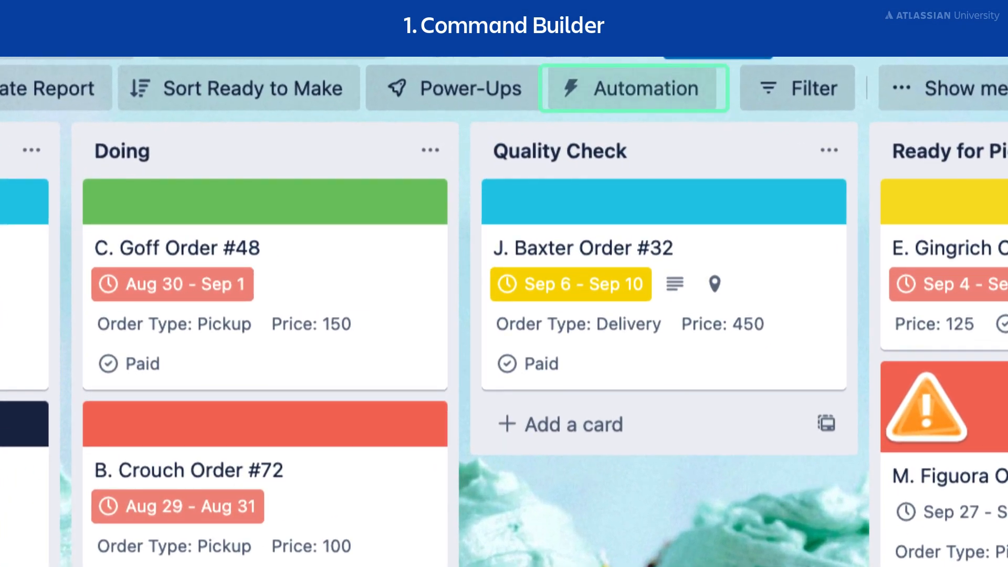
Open the board's automation rules and view the command tag options of the "Paid" custom field rule.
{"action": "left_click", "coordinate": [683, 95]}
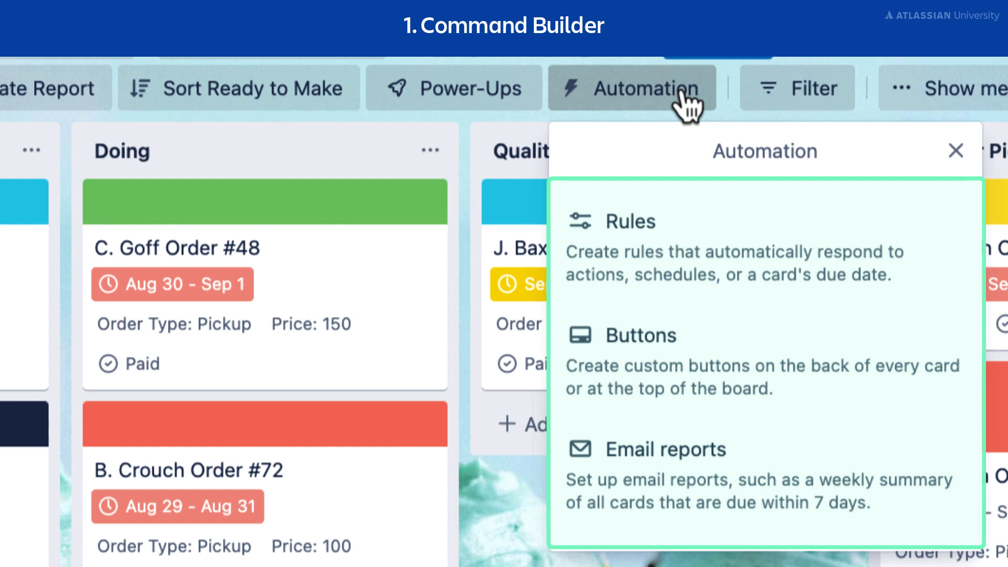
{"action": "left_click", "coordinate": [716, 232]}
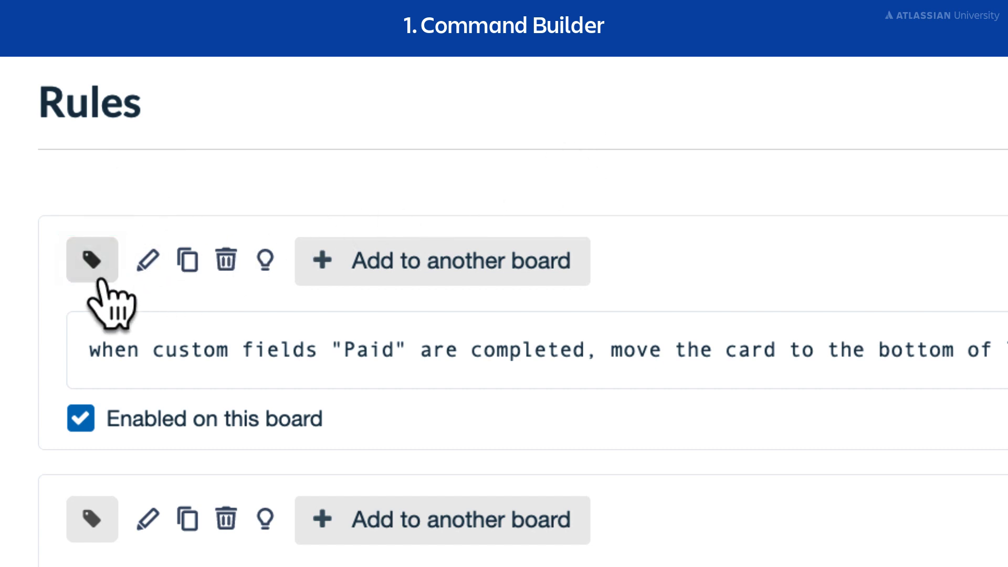
{"action": "left_click", "coordinate": [95, 263]}
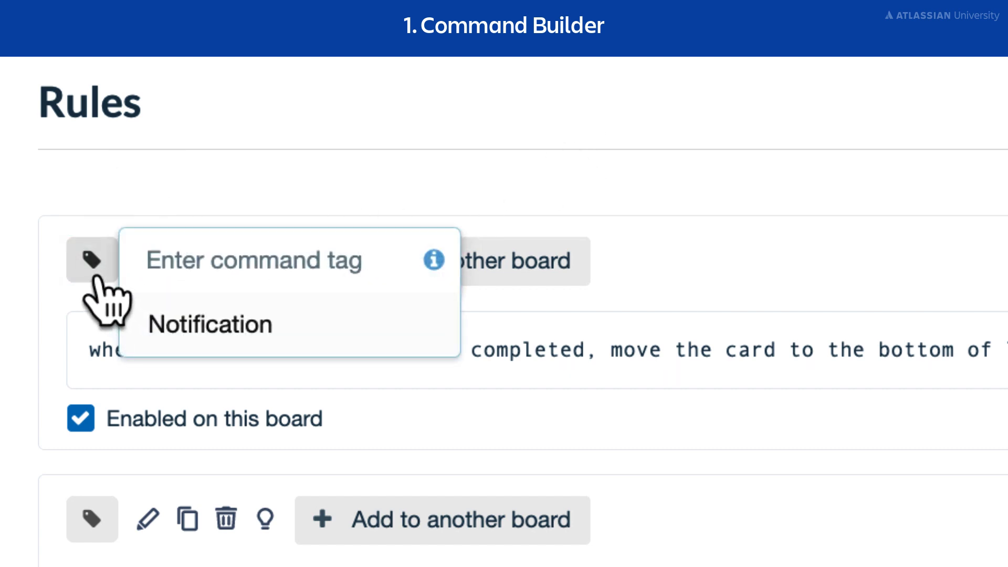
{"action": "left_click", "coordinate": [94, 277]}
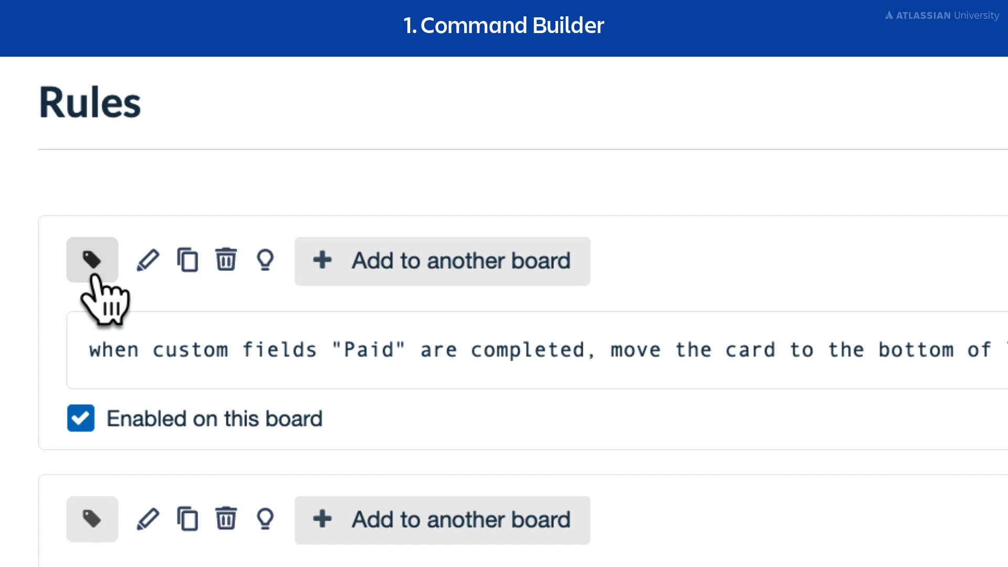
Disable the "Paid" custom field rule on this board.
{"action": "left_click", "coordinate": [83, 429]}
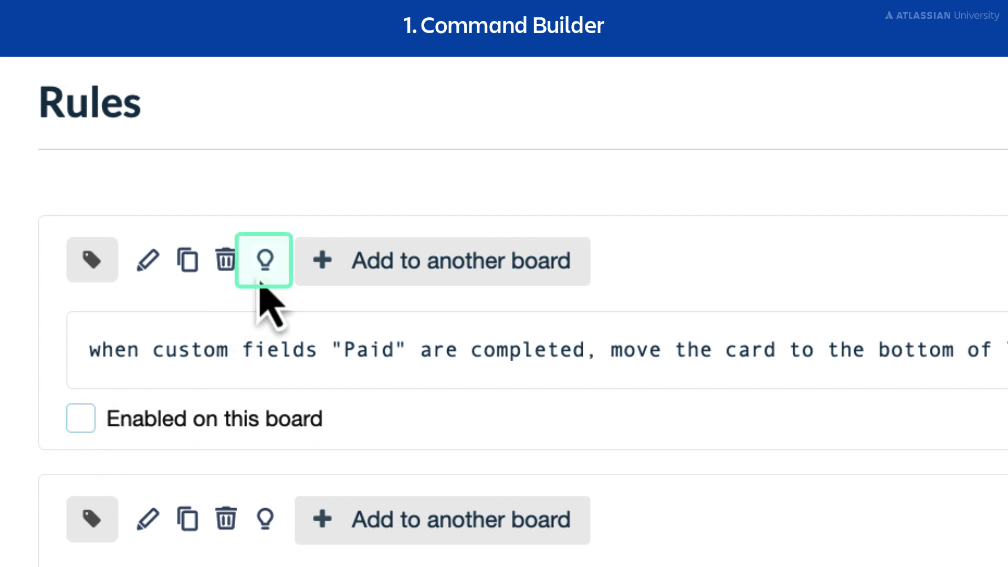
{"action": "left_click", "coordinate": [265, 265]}
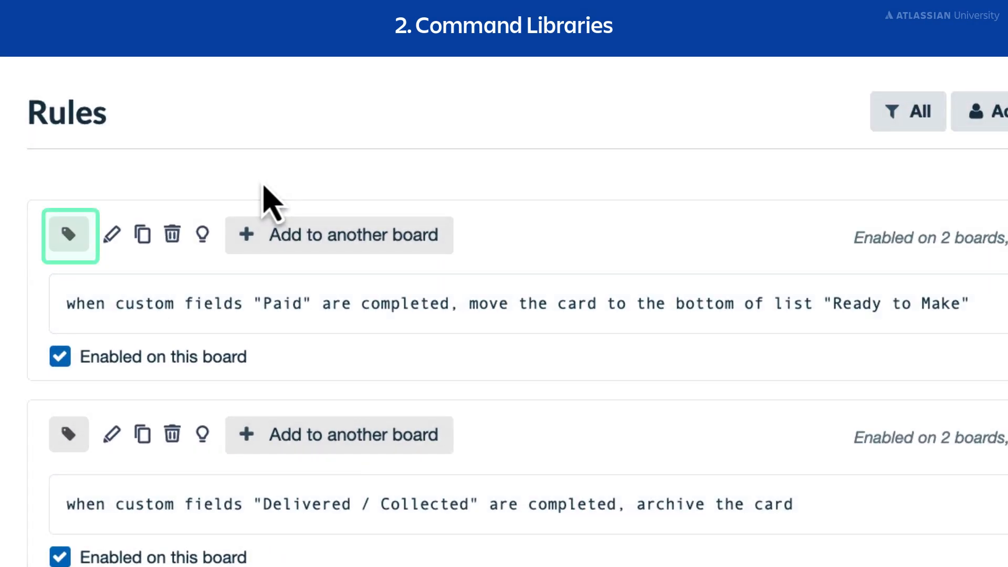
Tag the "Paid" custom field rule with a new "Workflow" tag and filter the rules by that tag.
{"action": "left_click", "coordinate": [69, 233]}
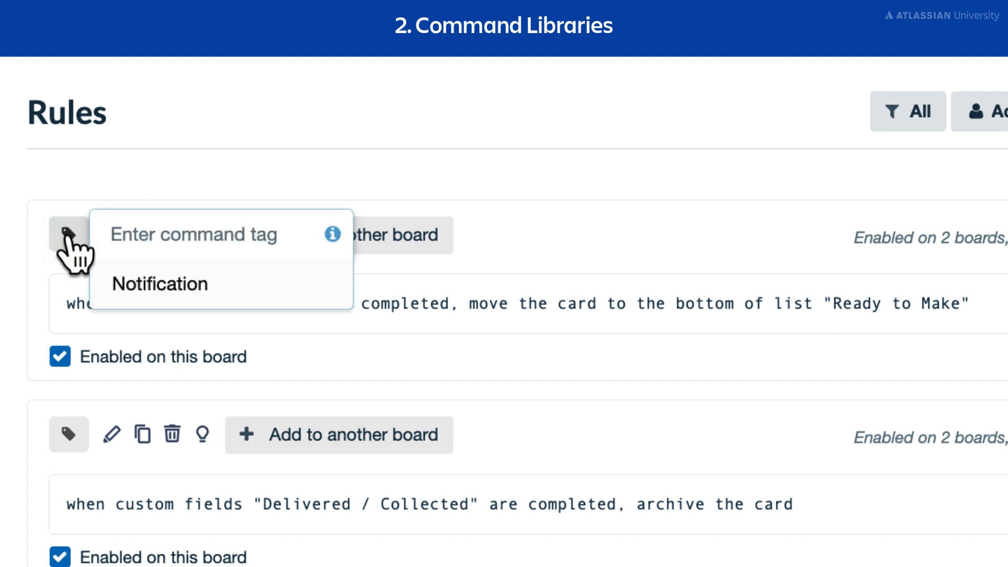
{"action": "type", "text": "Workflow"}
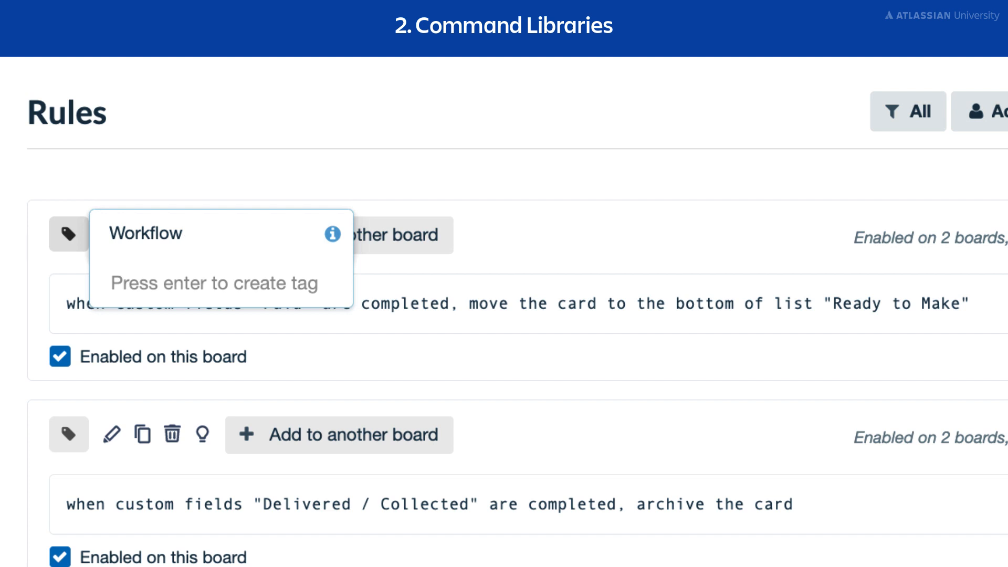
{"action": "key", "text": "Return"}
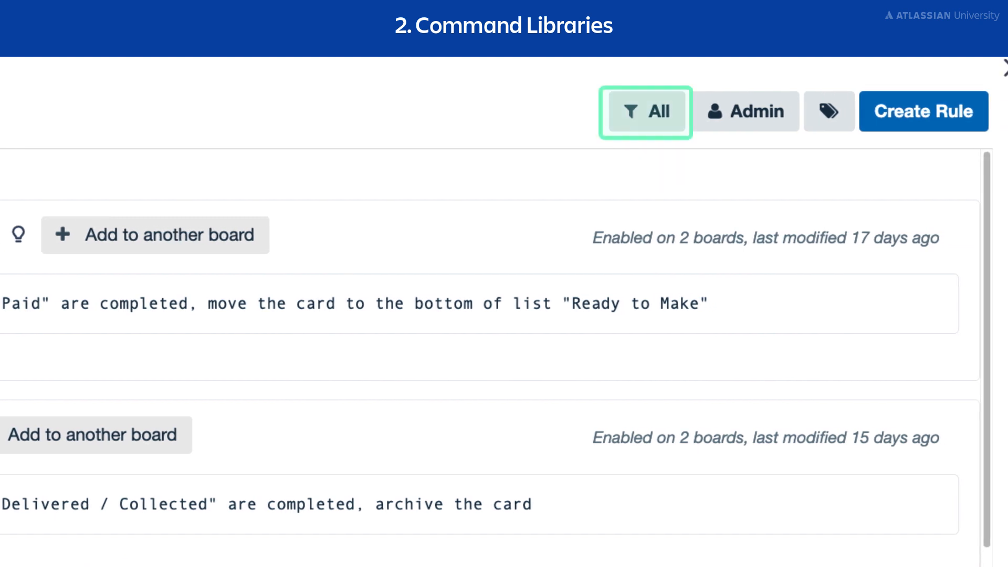
{"action": "left_click", "coordinate": [621, 126]}
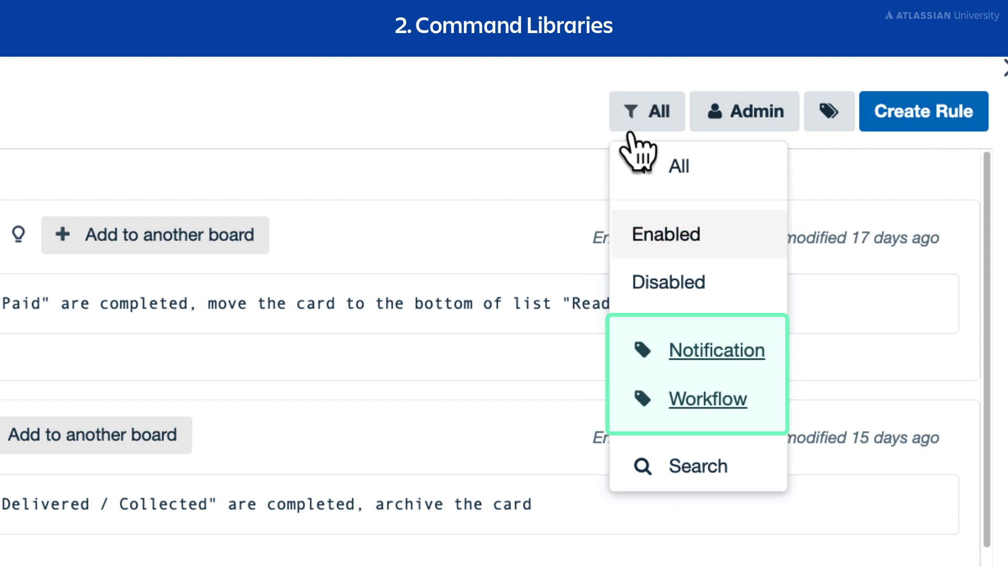
{"action": "left_click", "coordinate": [646, 407]}
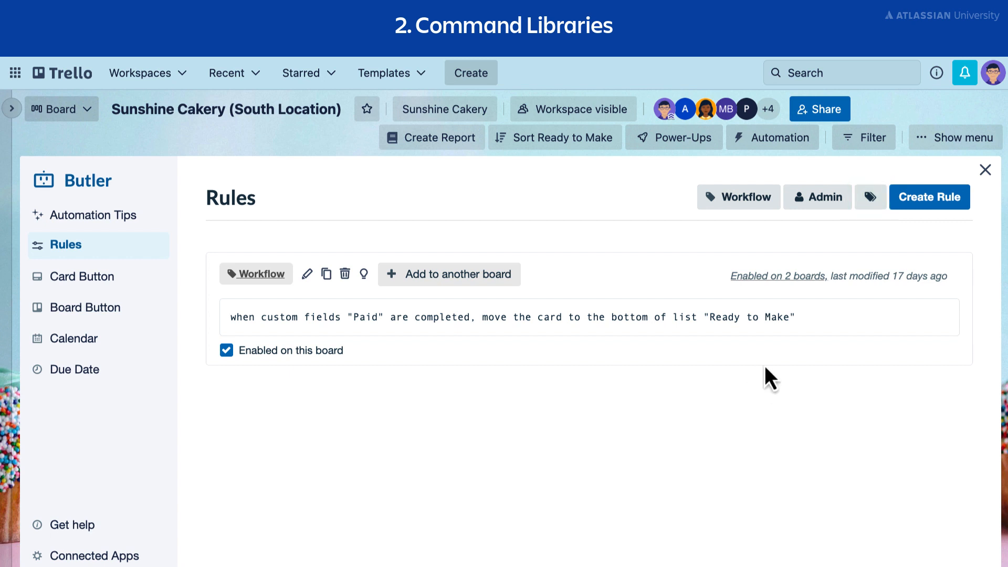
Open the command libraries and turn on sharing for the Notification library.
{"action": "left_click", "coordinate": [870, 198]}
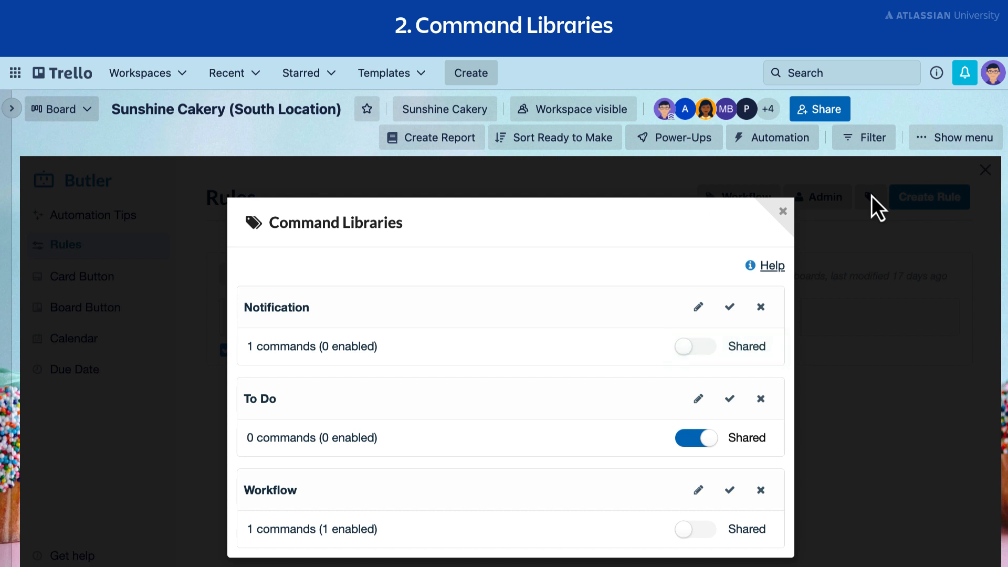
{"action": "left_click", "coordinate": [685, 348]}
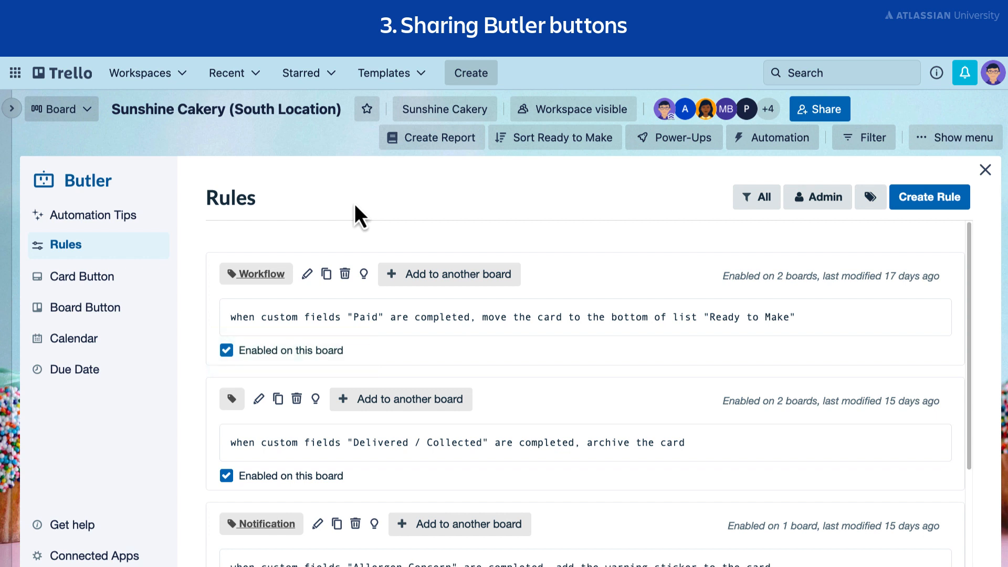
Open the list of card button commands.
{"action": "left_click", "coordinate": [141, 283]}
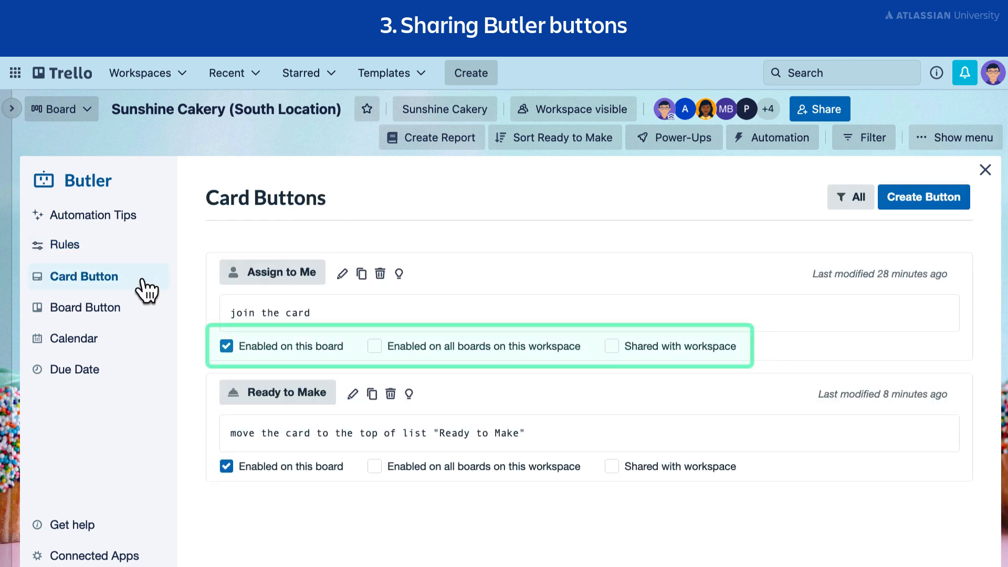
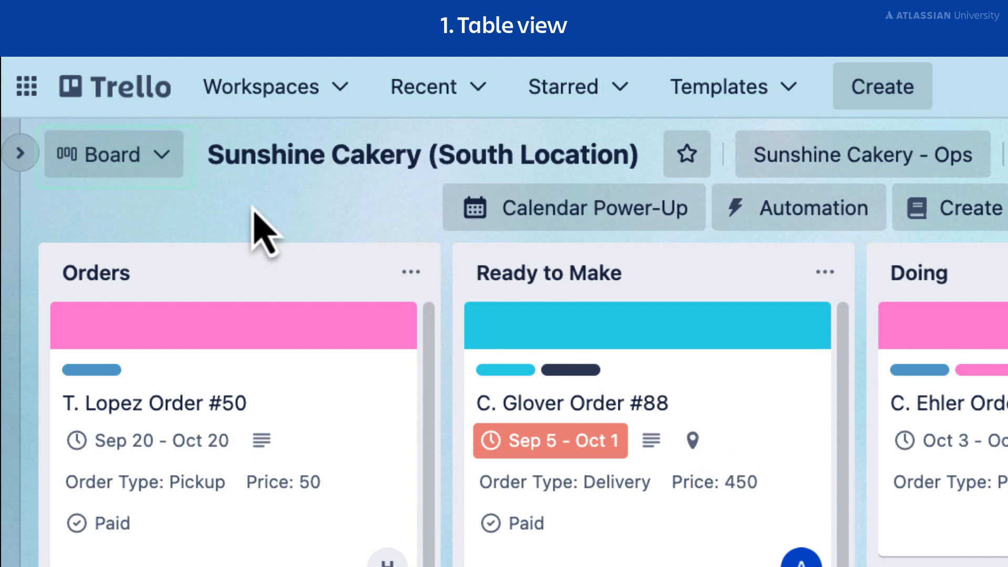
Switch the board to Table view and move the first order in the table to the Doing list.
{"action": "left_click", "coordinate": [155, 165]}
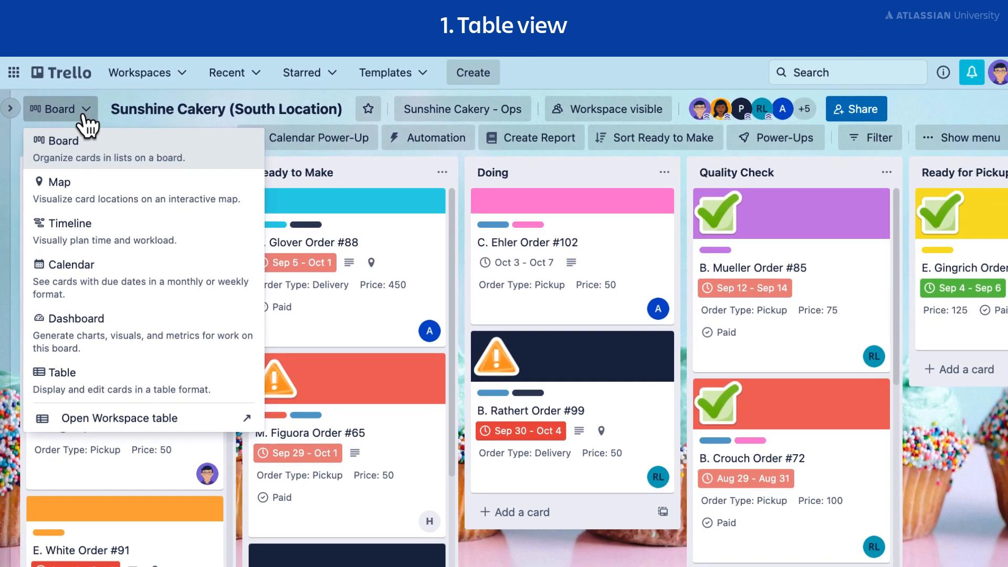
{"action": "left_click", "coordinate": [226, 386]}
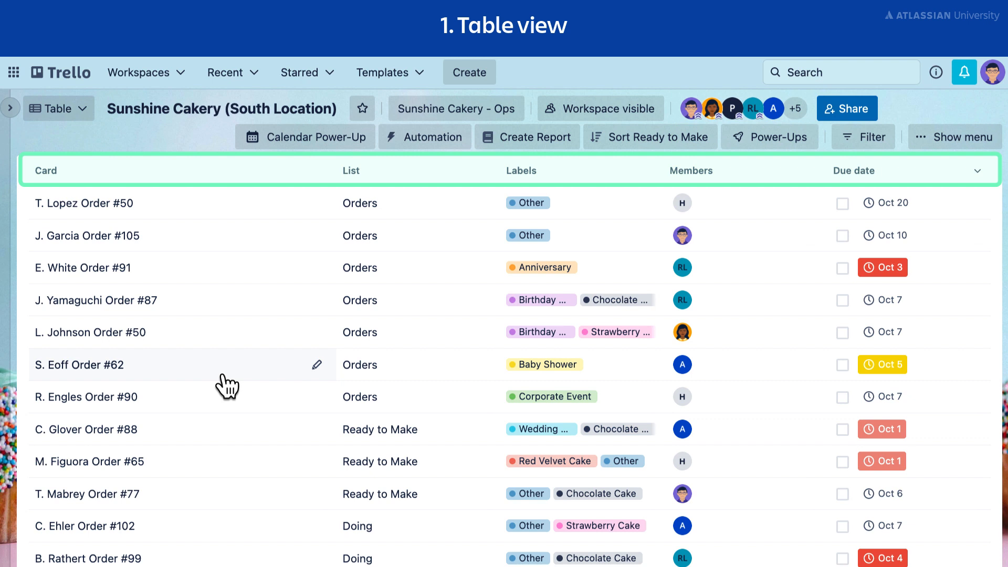
{"action": "left_click", "coordinate": [452, 207]}
{"action": "left_click", "coordinate": [461, 385]}
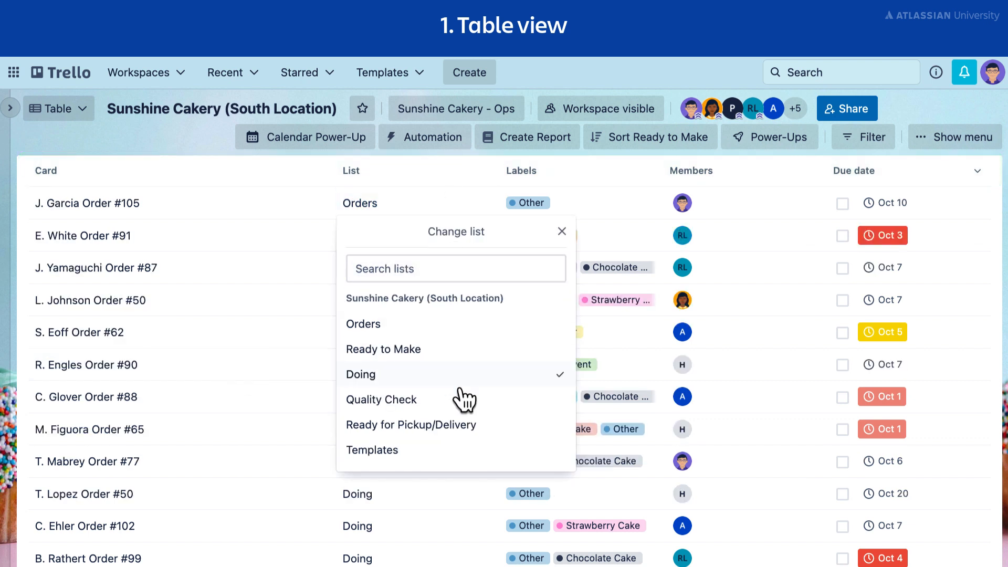
{"action": "left_click", "coordinate": [562, 231]}
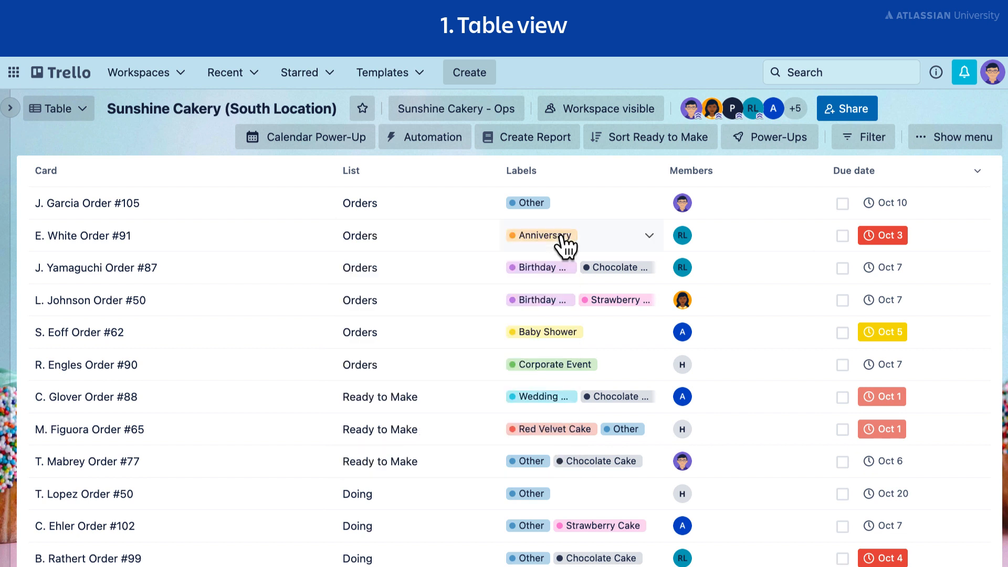
Add the Strawberry Cake label to the order labelled Anniversary.
{"action": "left_click", "coordinate": [648, 243]}
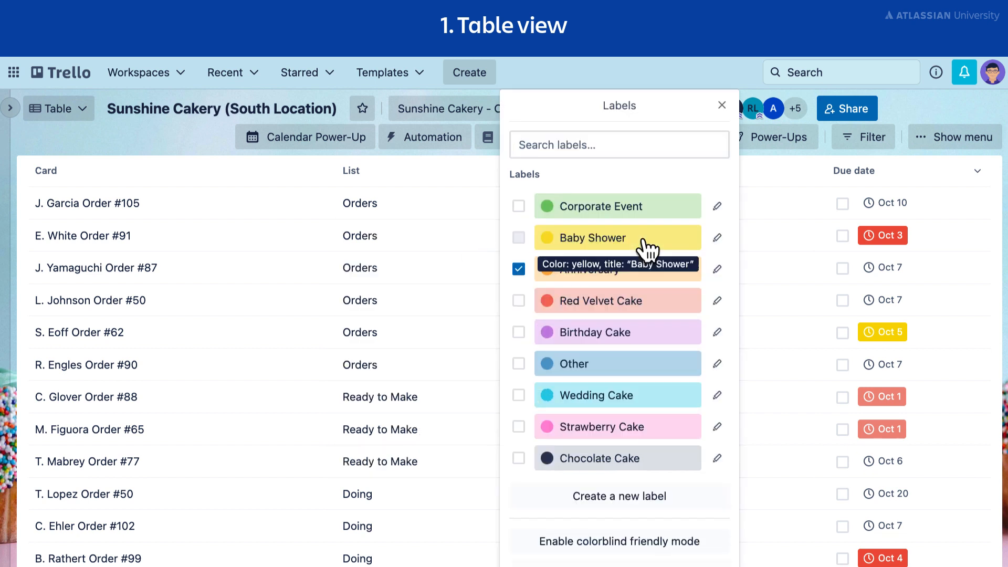
{"action": "left_click", "coordinate": [518, 427]}
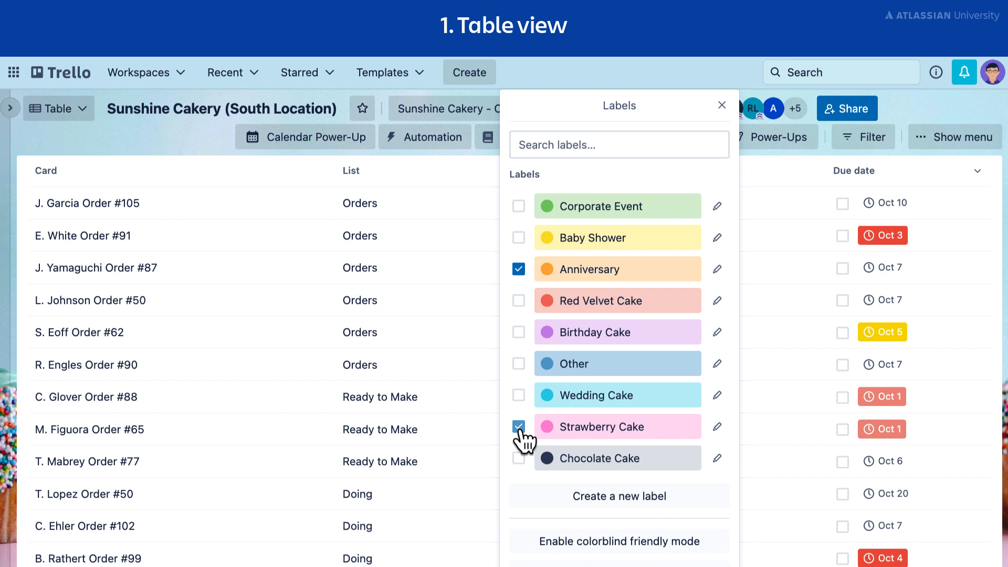
{"action": "left_click", "coordinate": [722, 106]}
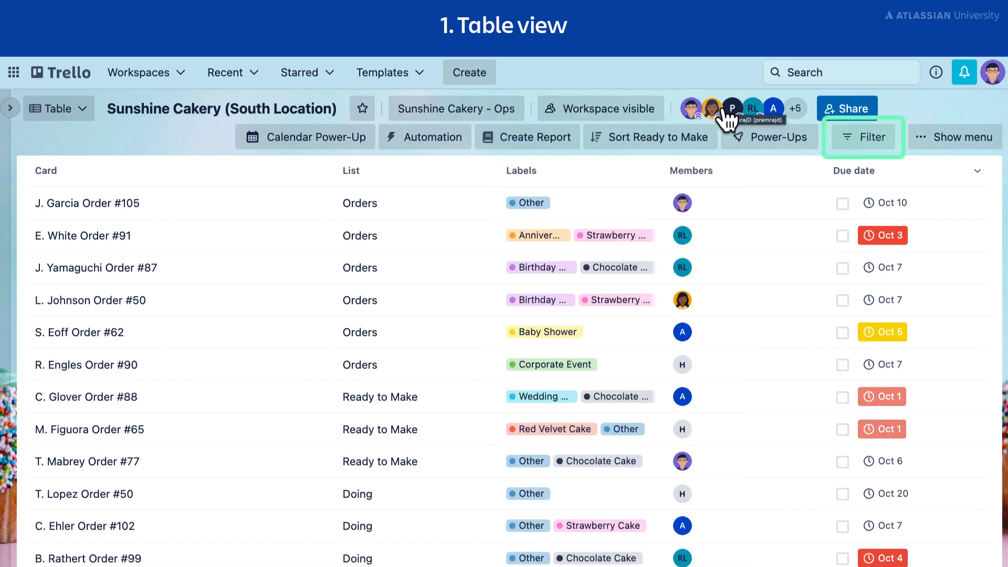
Filter the table to show only overdue cards.
{"action": "left_click", "coordinate": [847, 149]}
{"action": "scroll", "coordinate": [903, 291], "scroll_direction": "down", "scroll_amount": 3}
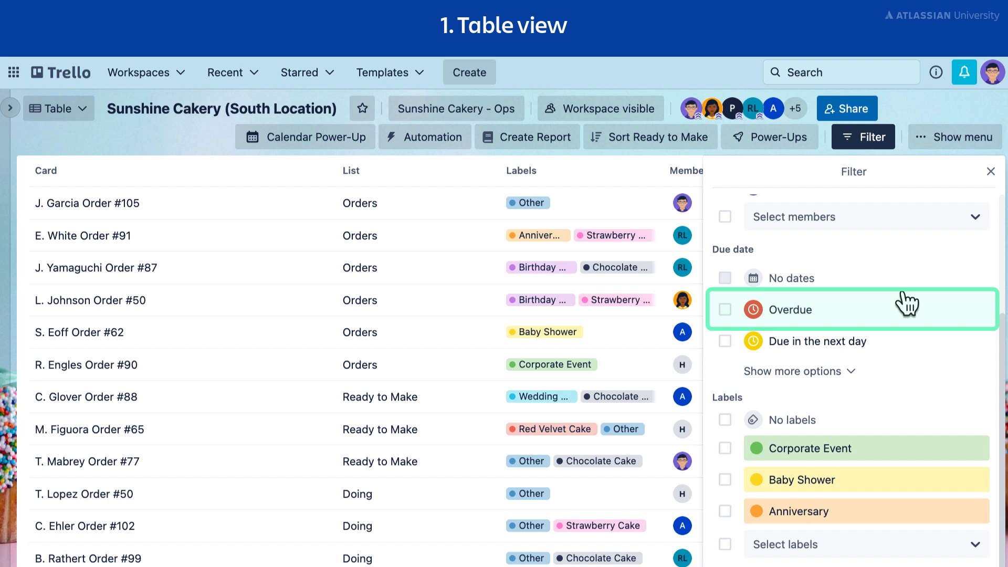
{"action": "left_click", "coordinate": [725, 310]}
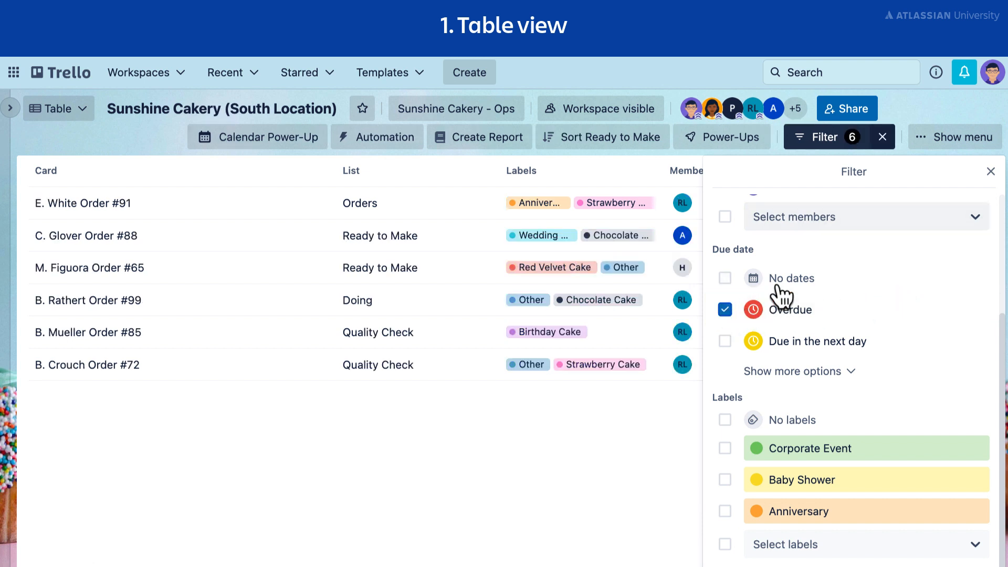
{"action": "left_click", "coordinate": [989, 172]}
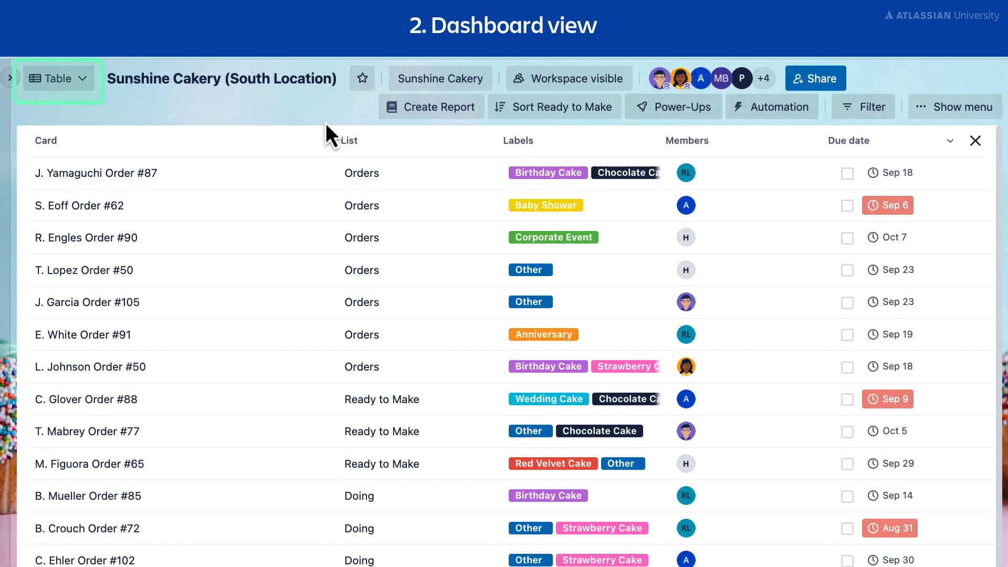
Switch the board to Dashboard view and go to the Cards per member chart.
{"action": "left_click", "coordinate": [69, 84]}
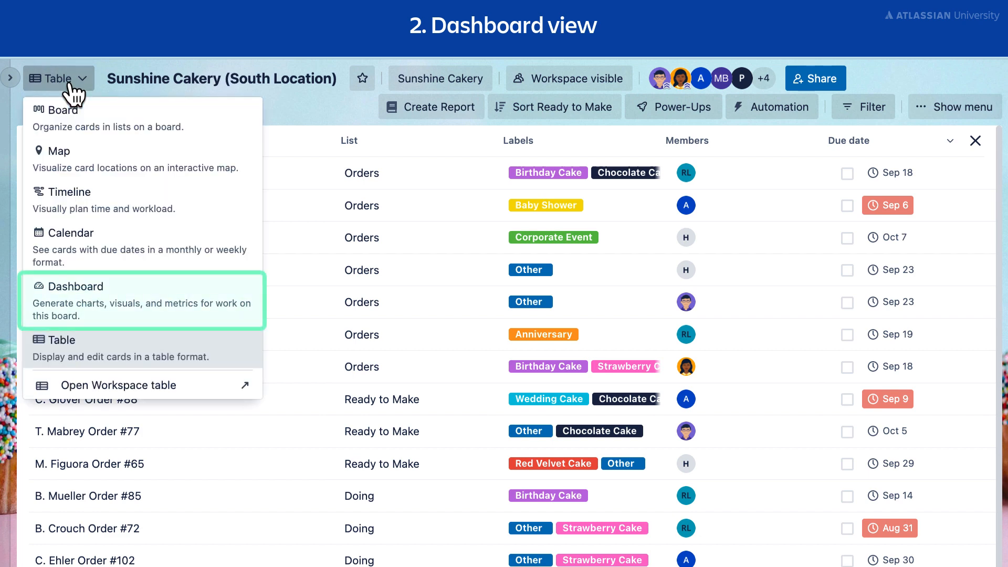
{"action": "left_click", "coordinate": [132, 290]}
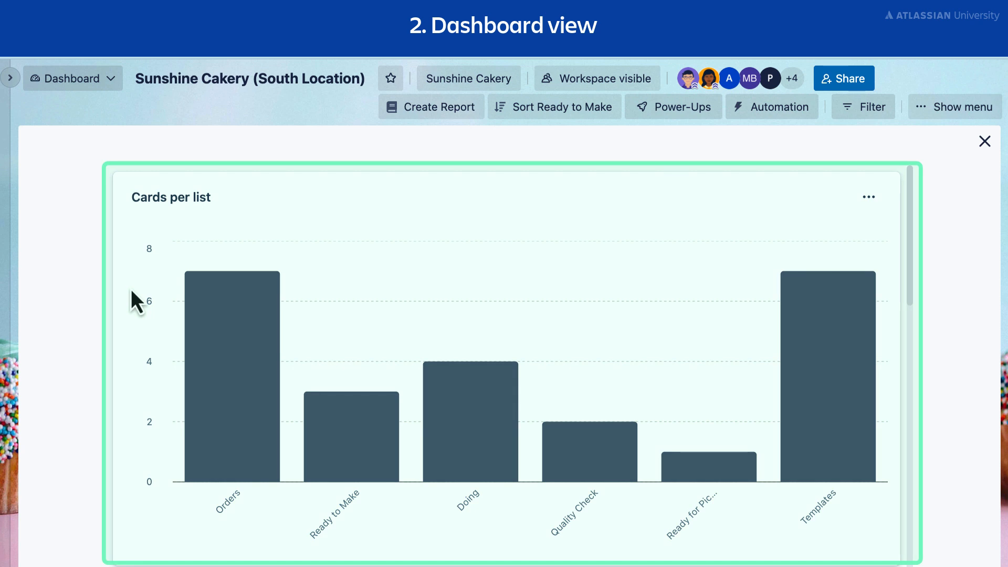
{"action": "scroll", "coordinate": [130, 289], "scroll_direction": "down", "scroll_amount": 8}
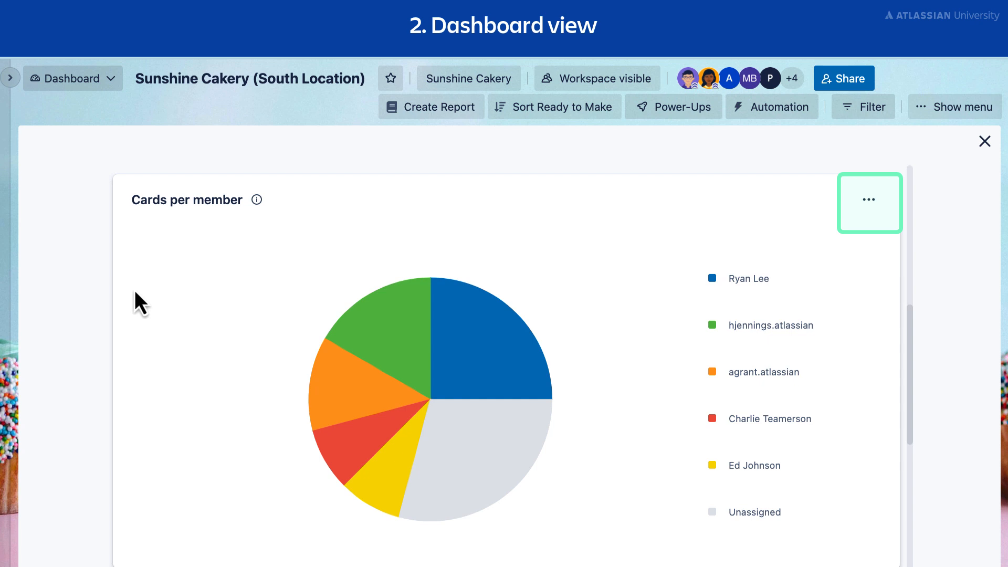
View the chart type options for editing the Cards per member tile.
{"action": "left_click", "coordinate": [869, 203]}
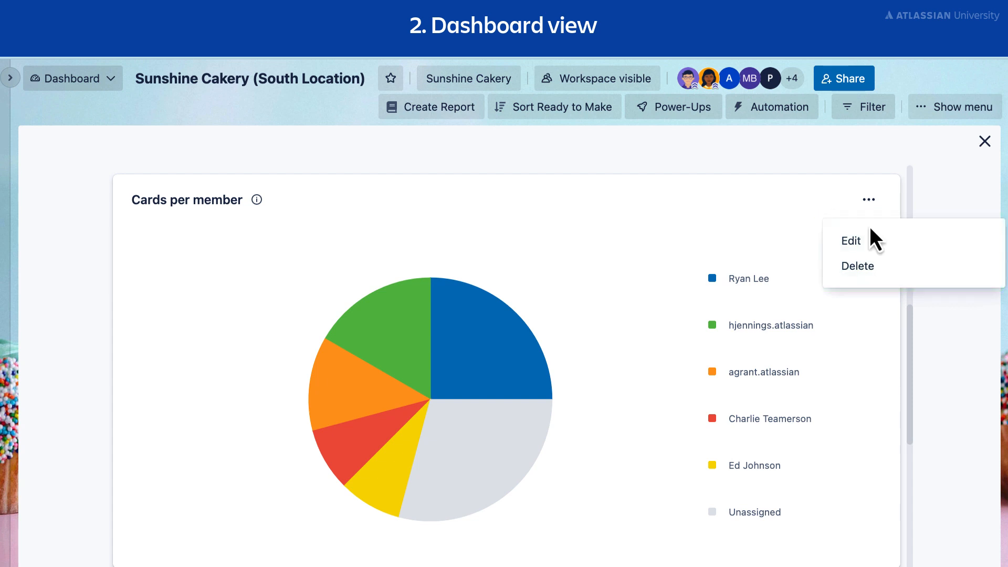
{"action": "left_click", "coordinate": [872, 244]}
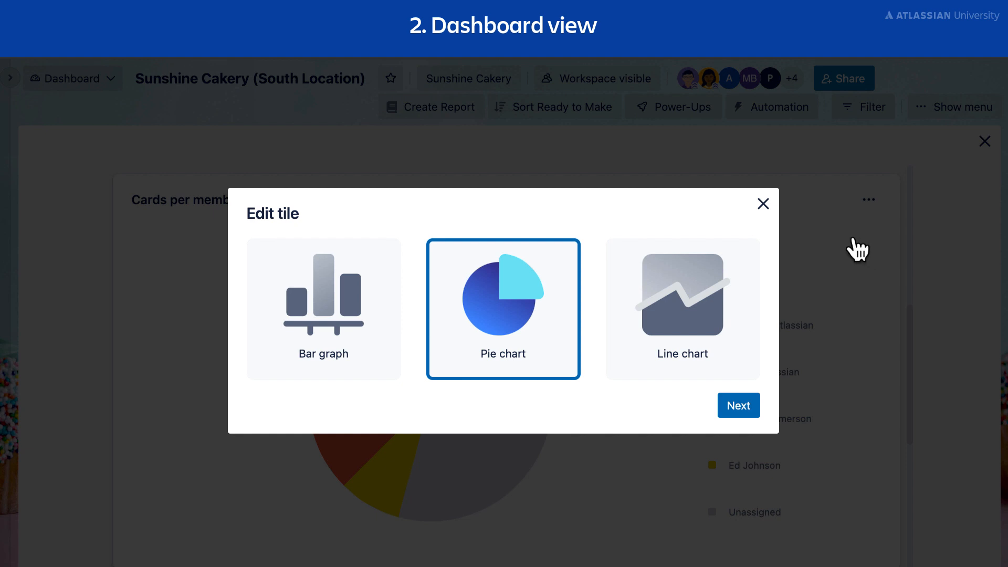
{"action": "left_click", "coordinate": [764, 208]}
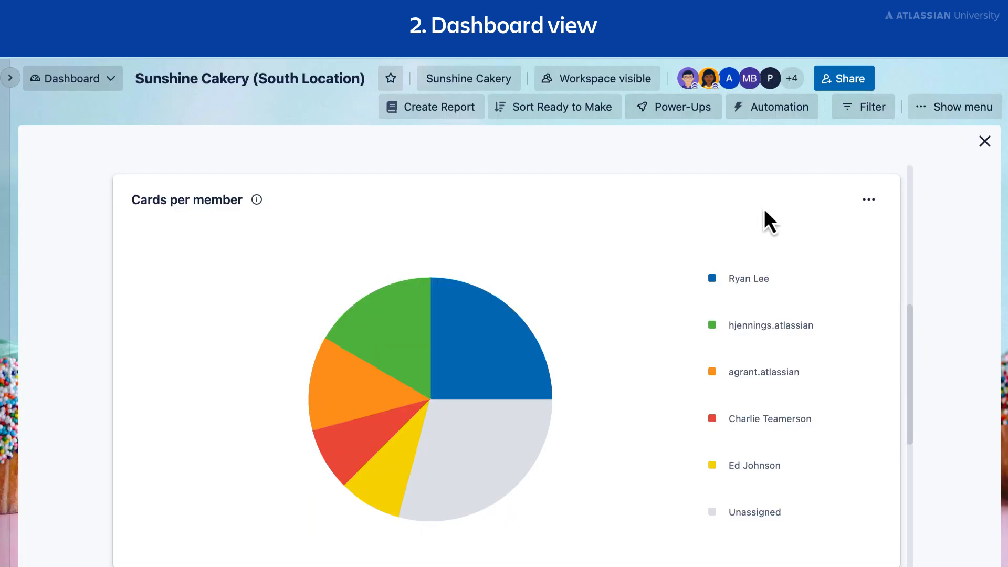
Add a bar graph tile showing Cards per due date to the dashboard.
{"action": "scroll", "coordinate": [764, 209], "scroll_direction": "down", "scroll_amount": 5}
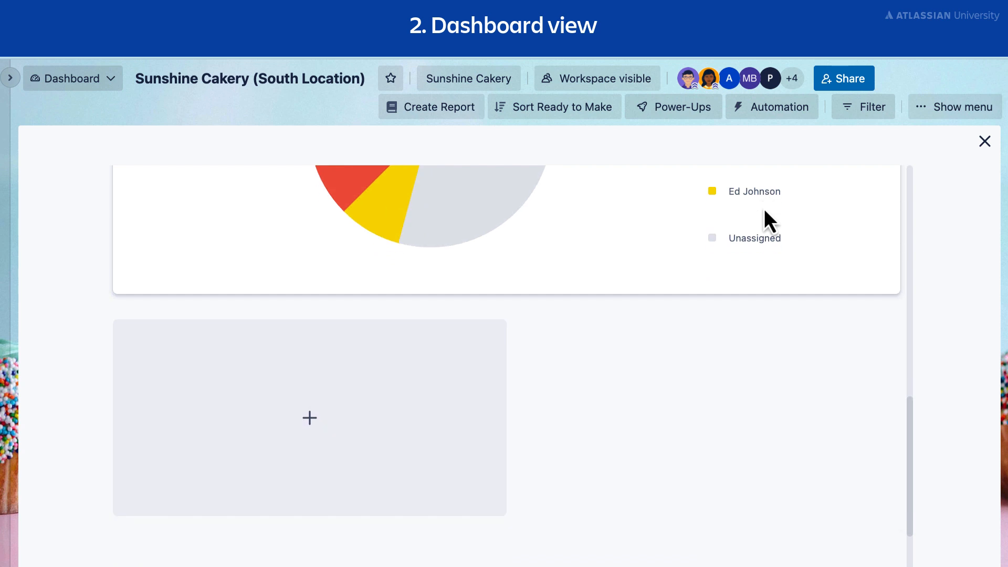
{"action": "left_click", "coordinate": [394, 403]}
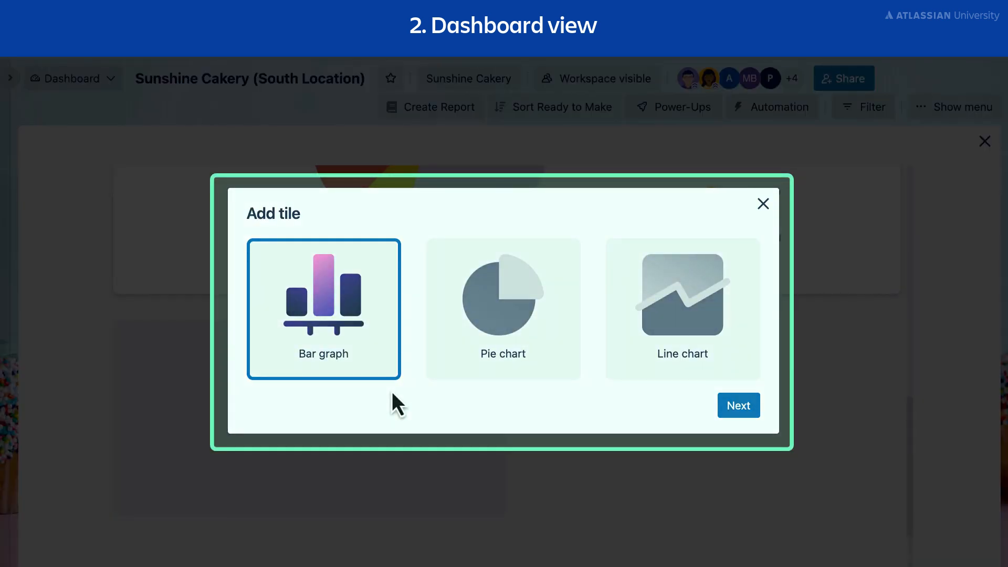
{"action": "left_click", "coordinate": [733, 407]}
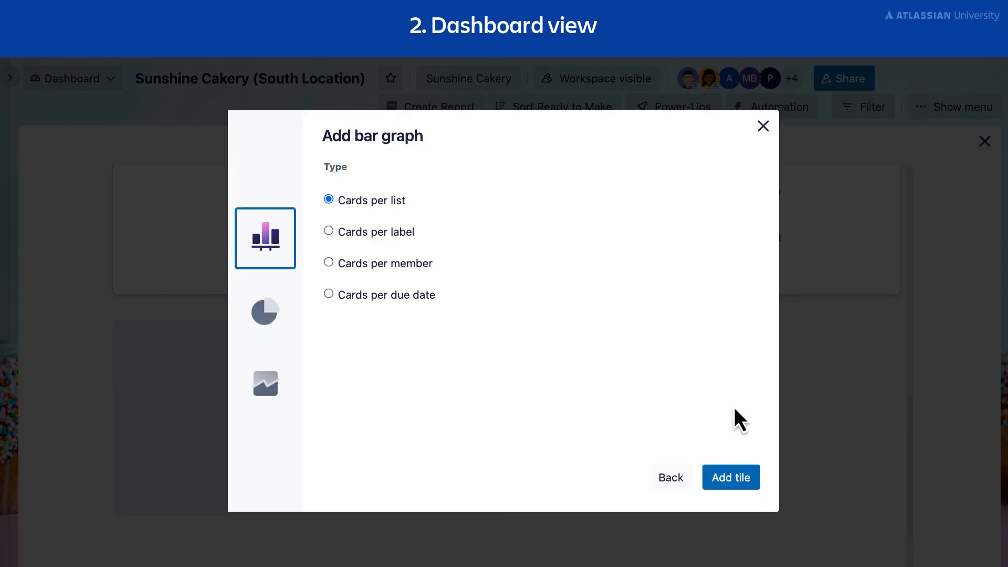
{"action": "left_click", "coordinate": [329, 294]}
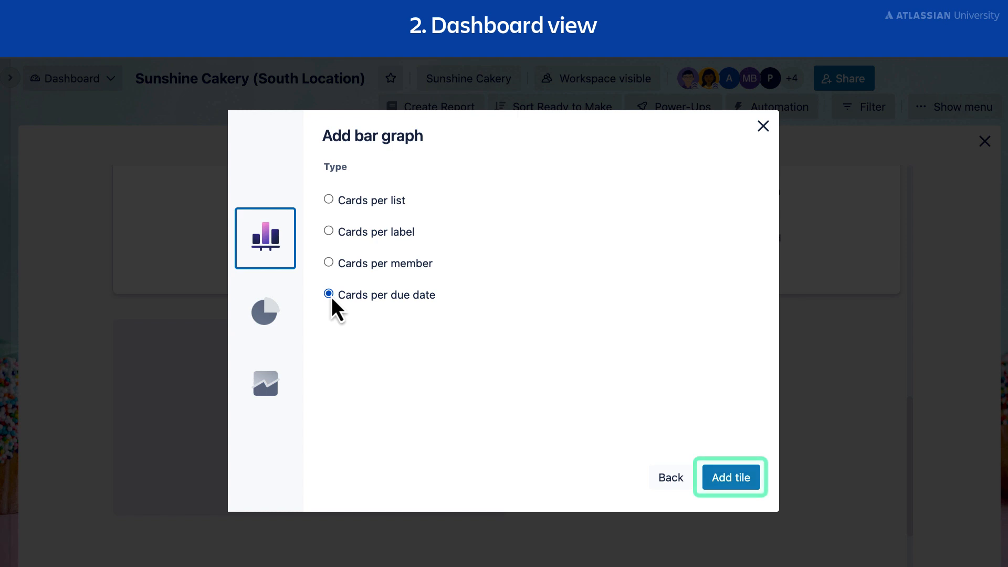
{"action": "left_click", "coordinate": [734, 480]}
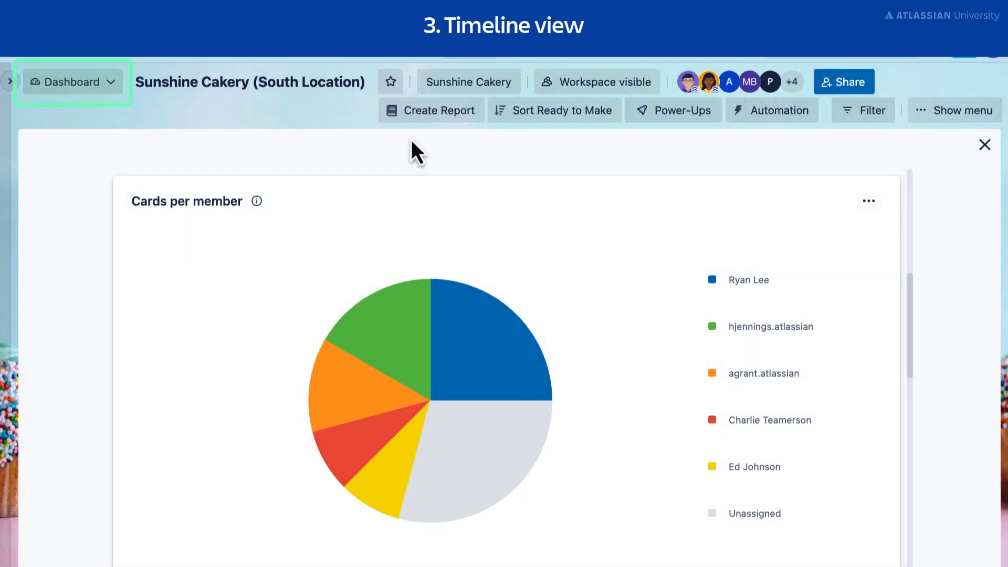
Switch the board to Timeline view, look at the upcoming weeks and return to today's date.
{"action": "left_click", "coordinate": [110, 84]}
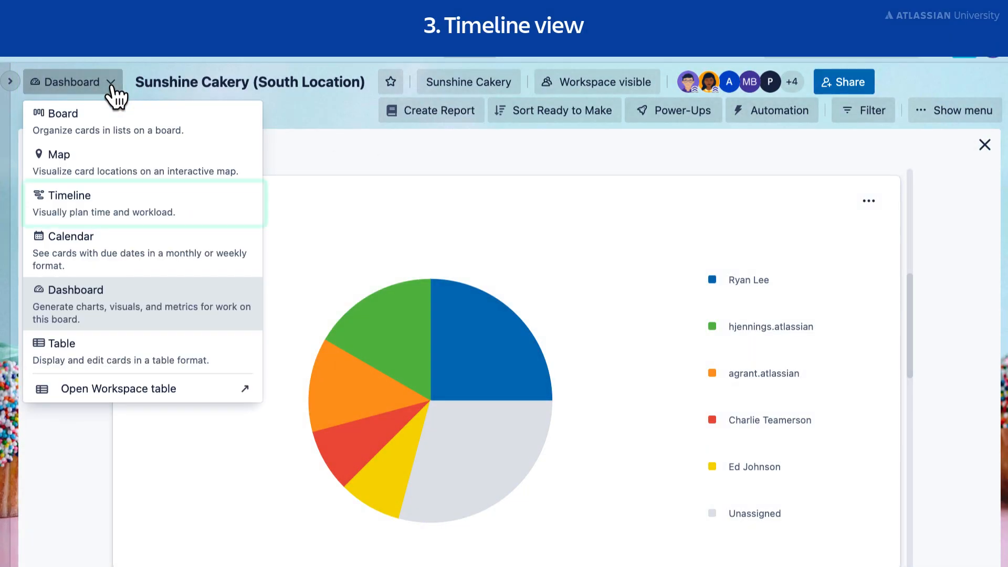
{"action": "left_click", "coordinate": [138, 211]}
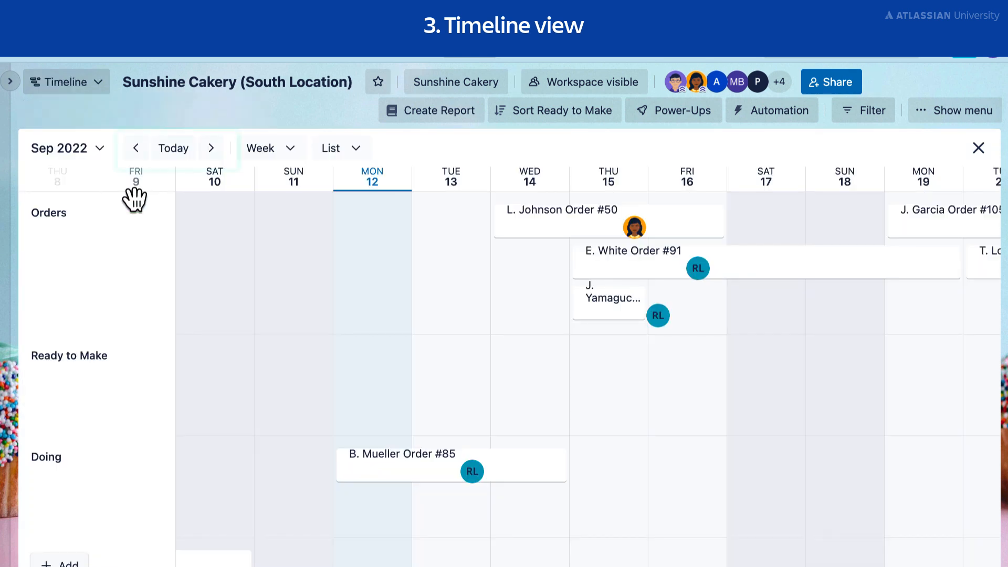
{"action": "left_click", "coordinate": [210, 153]}
{"action": "left_click", "coordinate": [211, 150]}
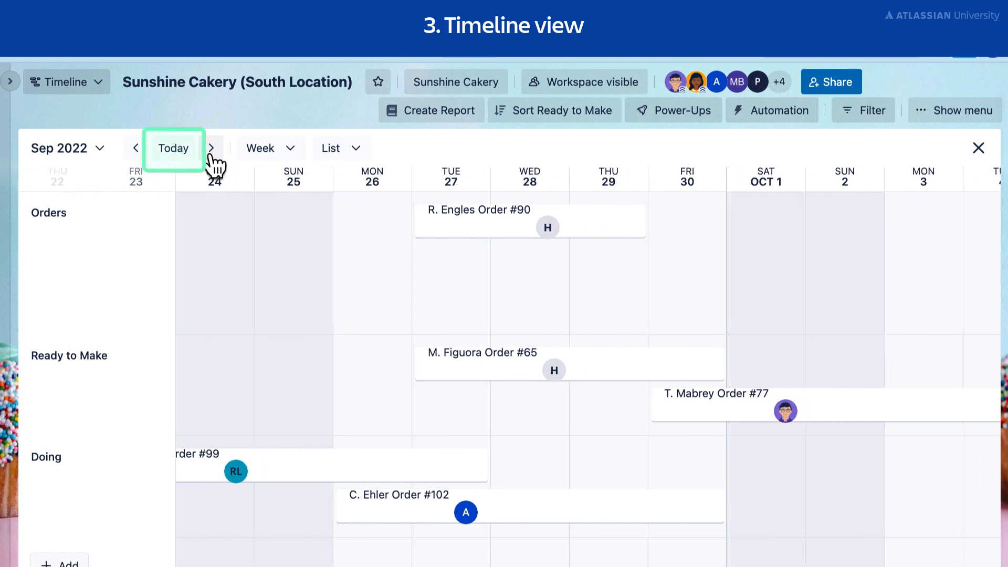
{"action": "left_click", "coordinate": [176, 153]}
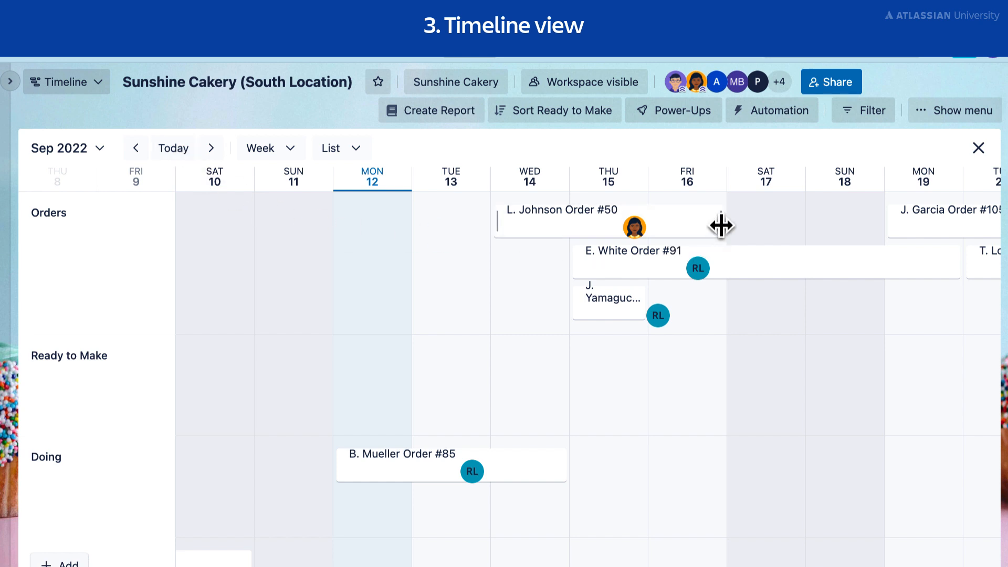
Extend the Orders card starting September 14 to September 18, and move the one-day card from September 15 to September 18.
{"action": "left_click_drag", "start_coordinate": [721, 226], "coordinate": [846, 228]}
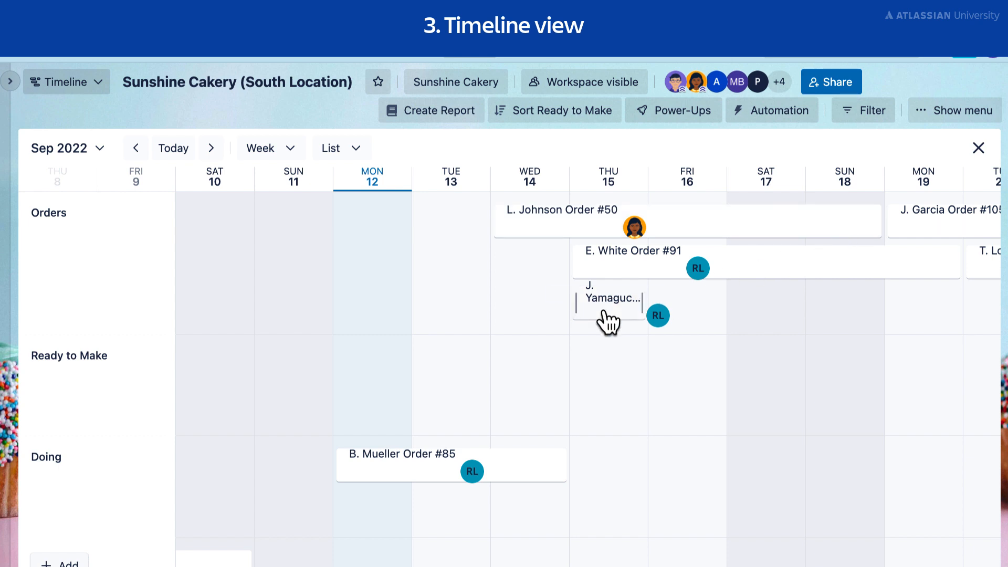
{"action": "left_click_drag", "start_coordinate": [608, 322], "coordinate": [840, 307]}
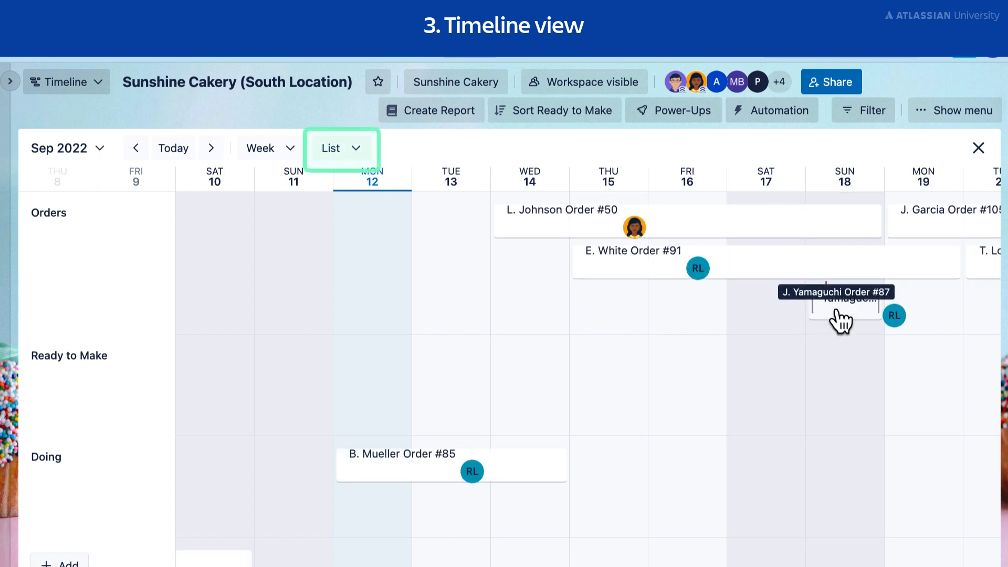
Group the timeline by Member.
{"action": "left_click", "coordinate": [362, 168]}
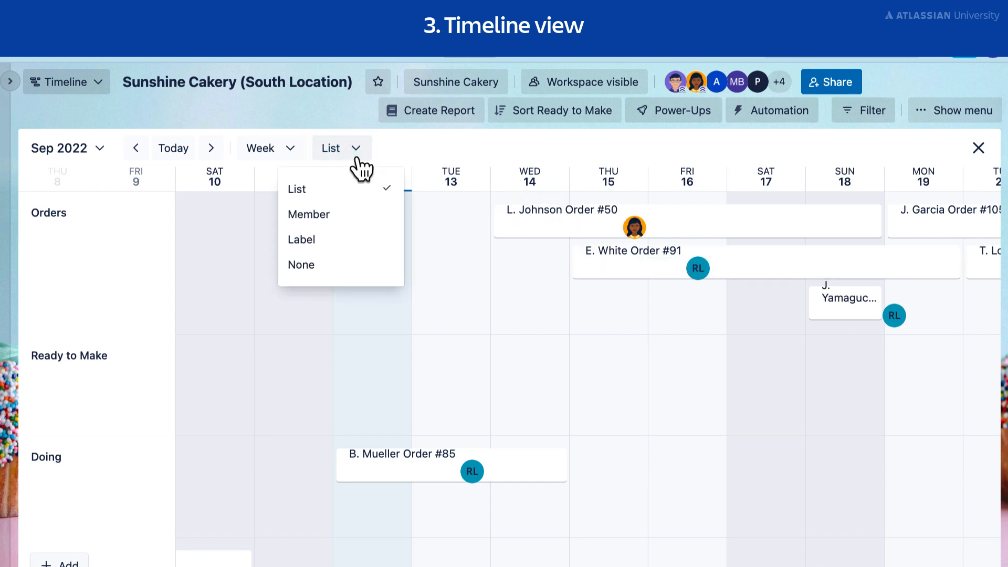
{"action": "left_click", "coordinate": [360, 225]}
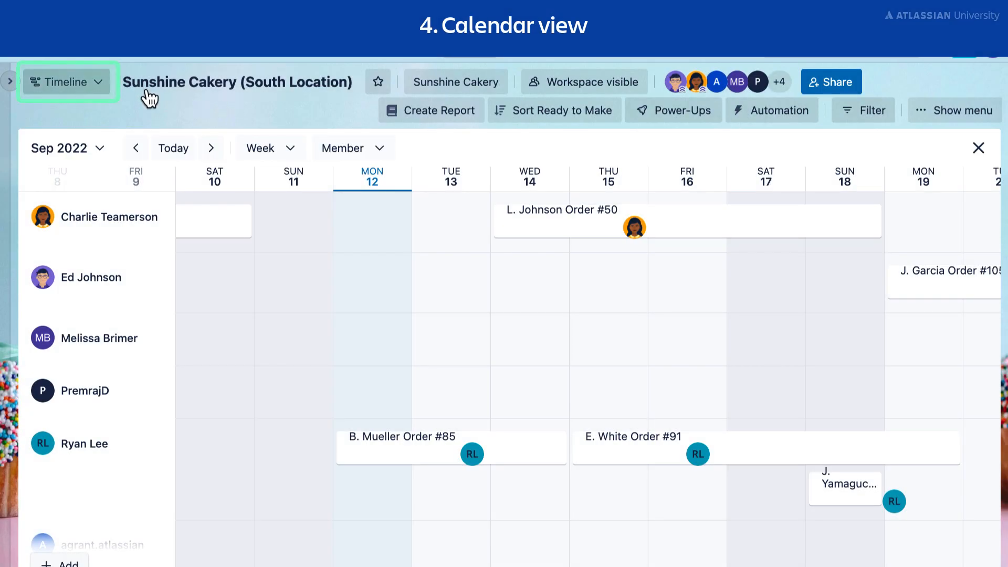
Switch the board to Calendar view and show October 2022.
{"action": "left_click", "coordinate": [105, 92]}
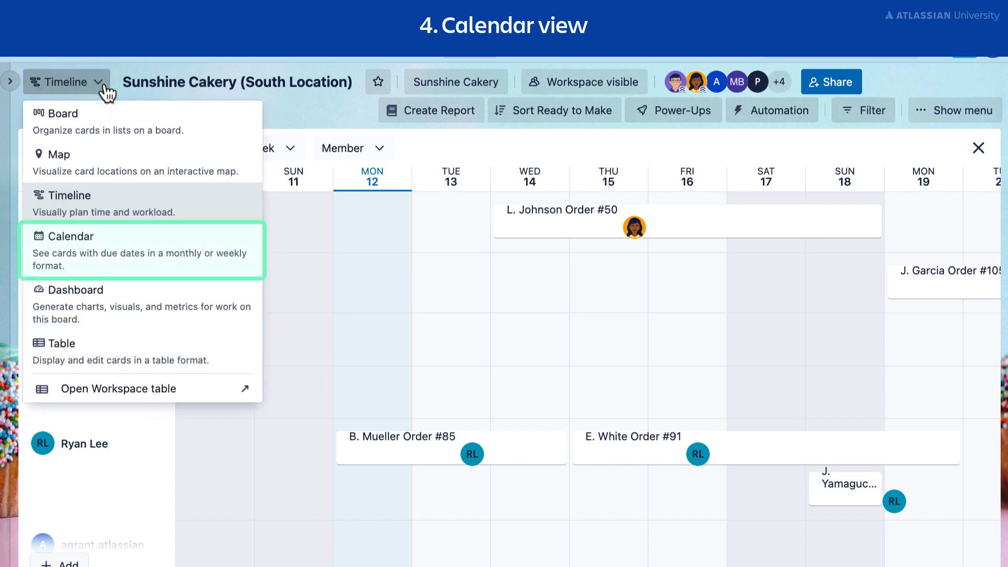
{"action": "left_click", "coordinate": [152, 245]}
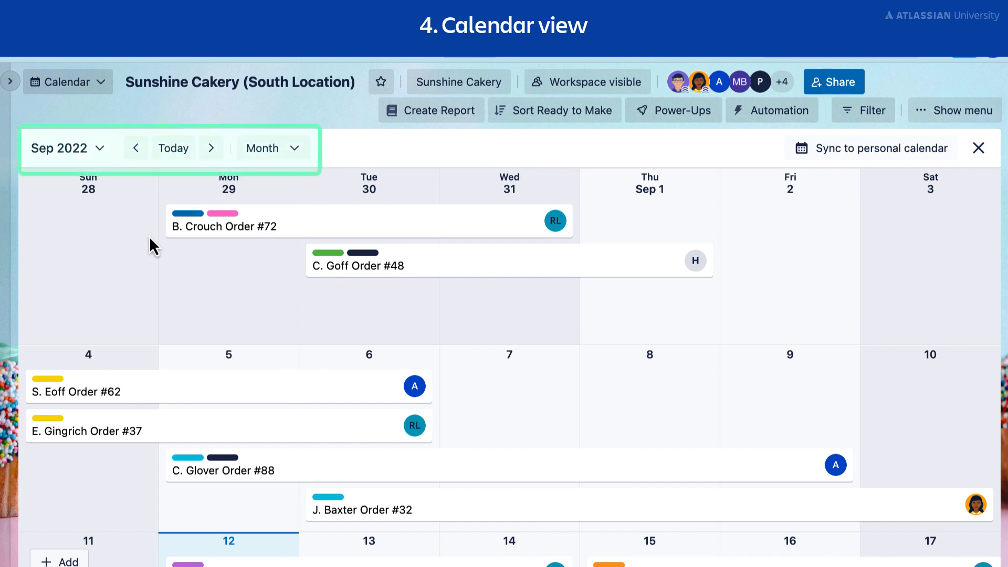
{"action": "left_click", "coordinate": [211, 148]}
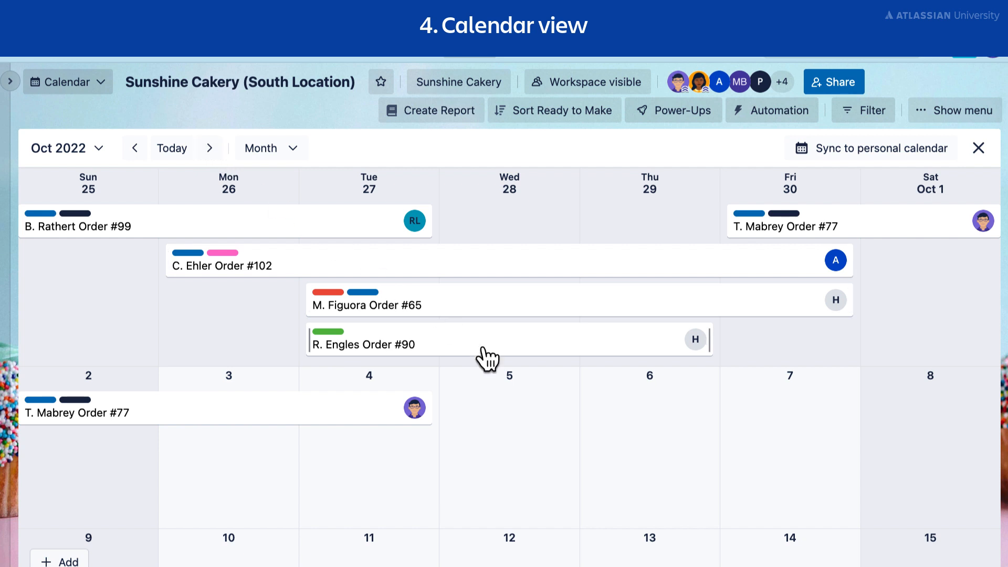
Move the green-labelled September 27–29 card to October 5–7, and shorten the September 27–30 card to end on September 29.
{"action": "left_click_drag", "start_coordinate": [485, 358], "coordinate": [629, 415]}
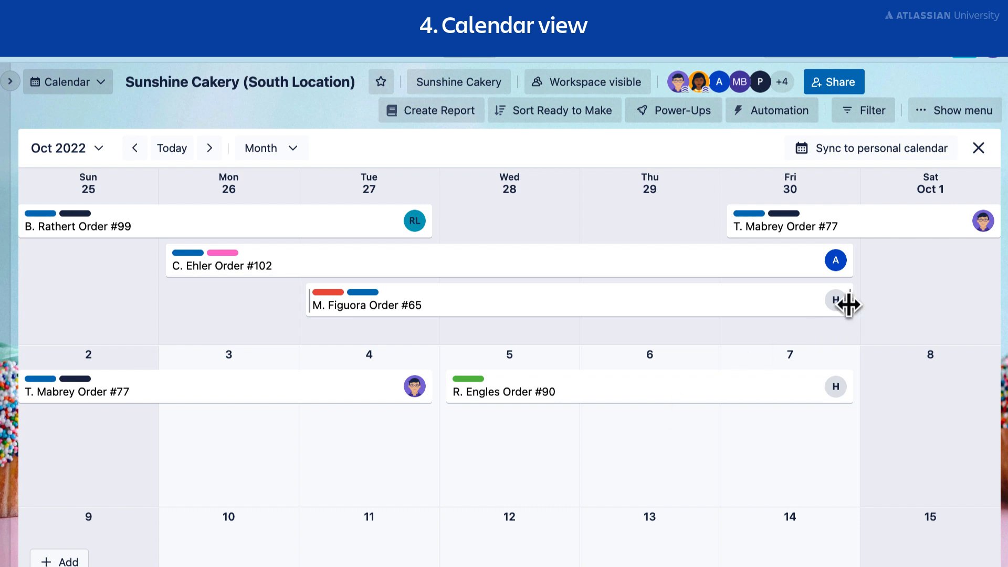
{"action": "left_click_drag", "start_coordinate": [846, 302], "coordinate": [717, 309]}
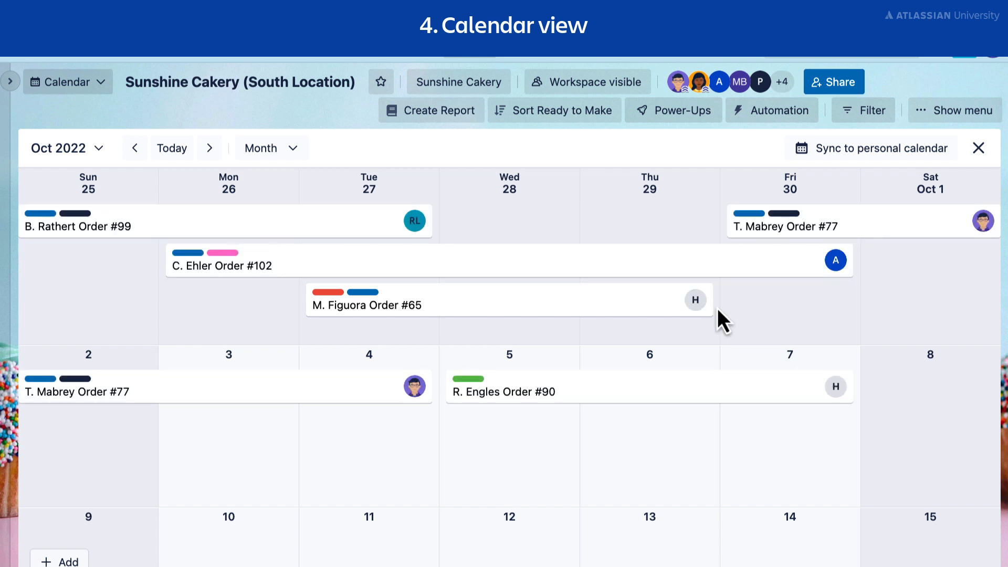
Open the details of the card that starts on September 30 in the calendar.
{"action": "left_click", "coordinate": [872, 229]}
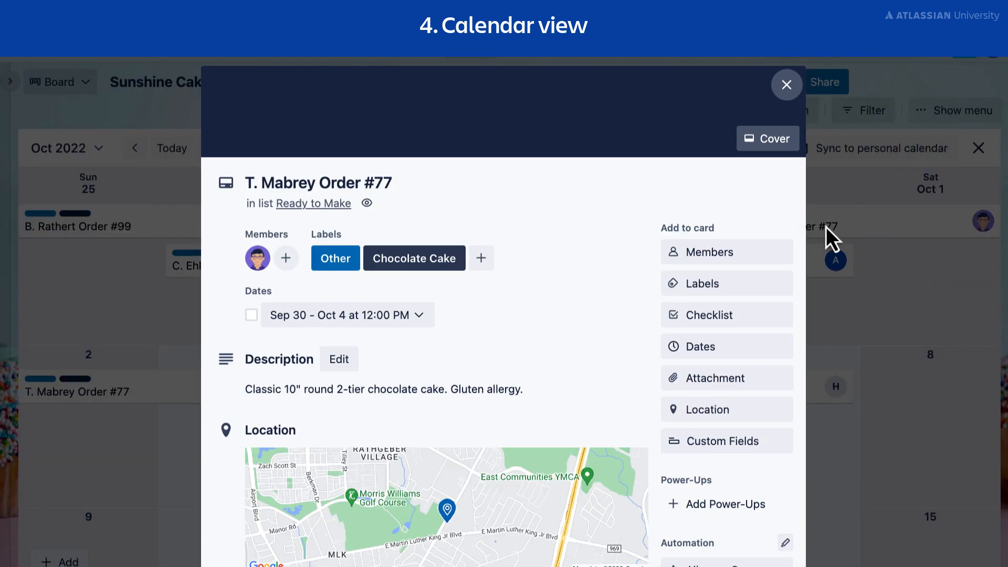
Set the open card's due date to October 5, save the dates and close the card.
{"action": "left_click", "coordinate": [323, 315]}
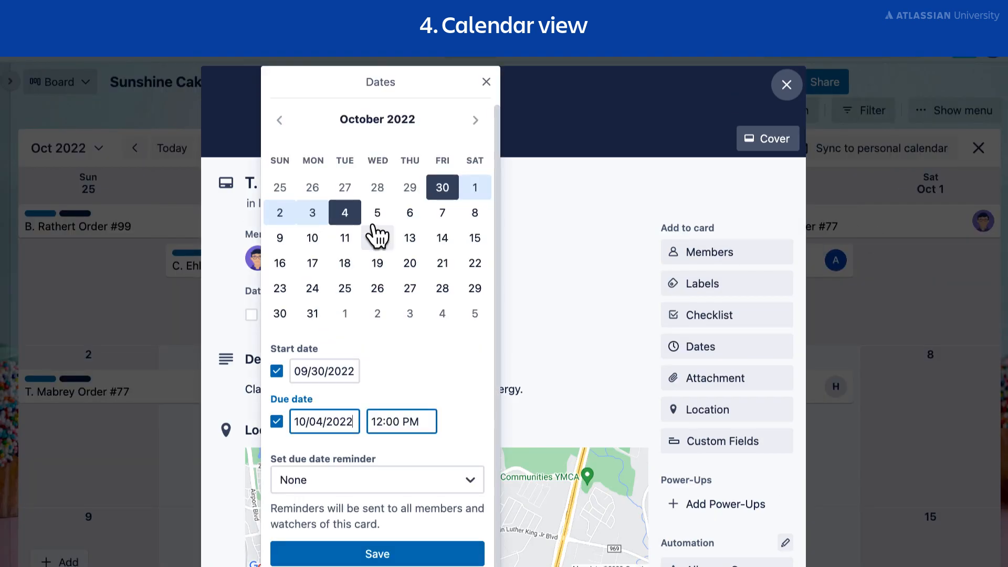
{"action": "left_click", "coordinate": [378, 214]}
{"action": "left_click", "coordinate": [435, 555]}
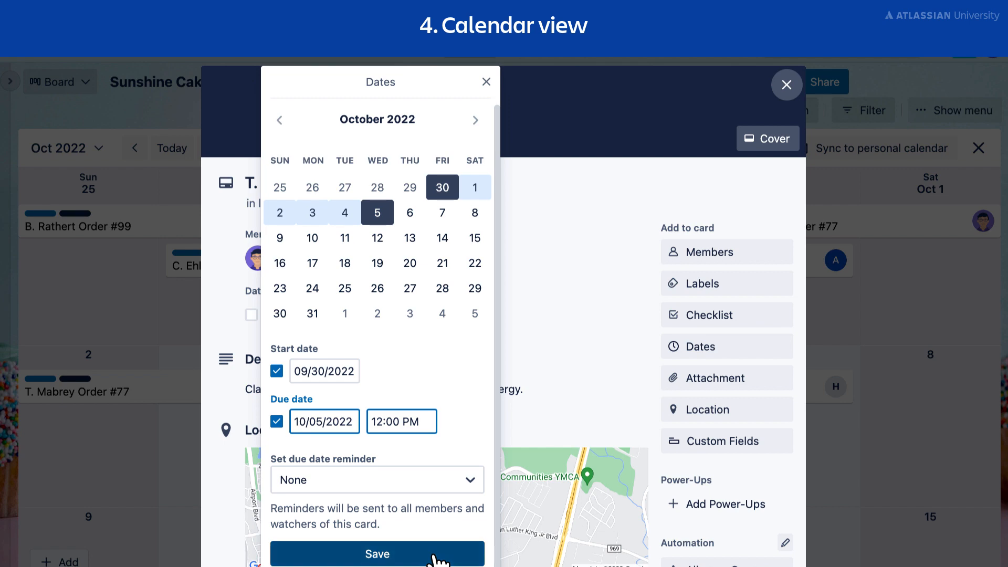
{"action": "left_click", "coordinate": [785, 94]}
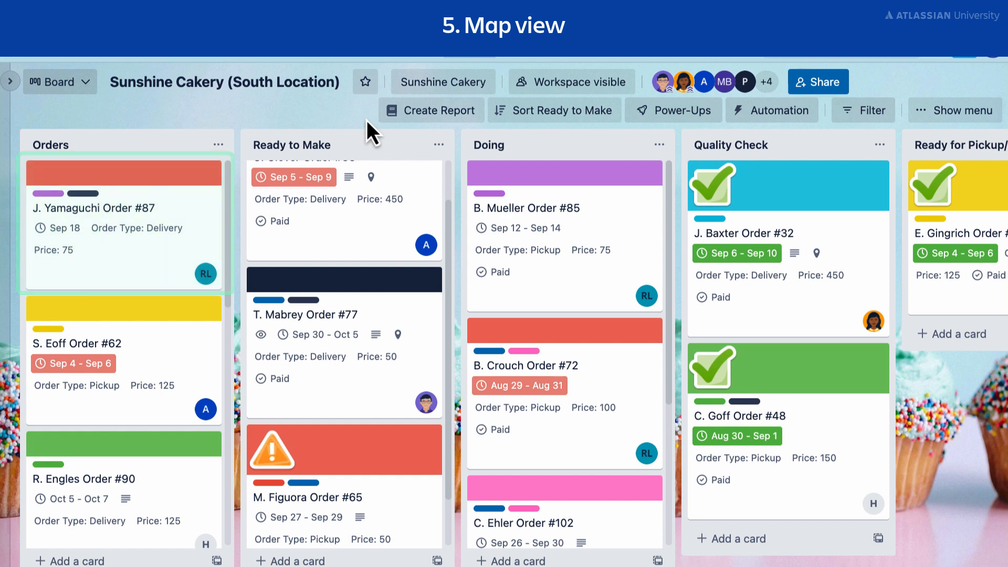
Add the customer's delivery address as the location of the first card in the Orders list.
{"action": "left_click", "coordinate": [138, 252]}
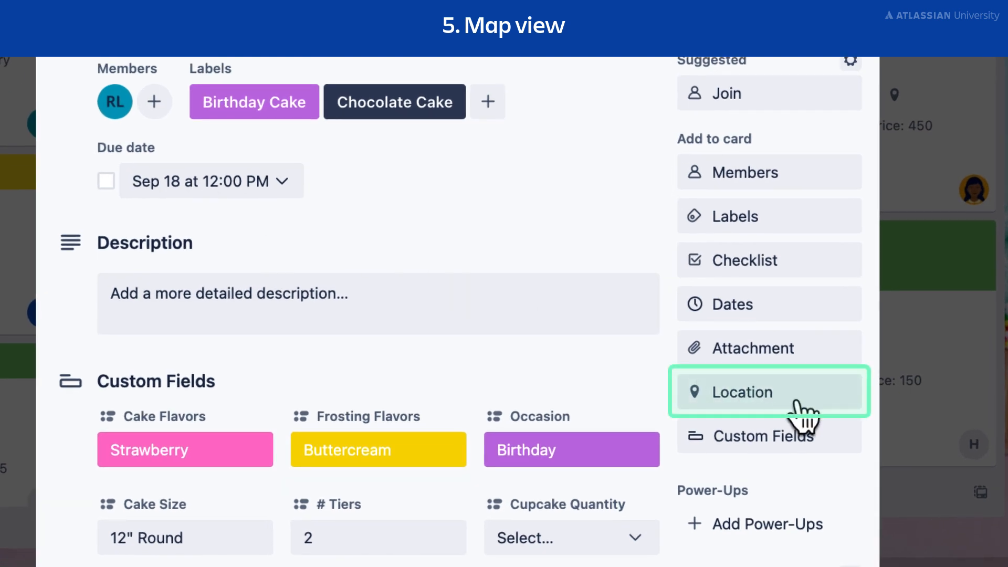
{"action": "left_click", "coordinate": [796, 402]}
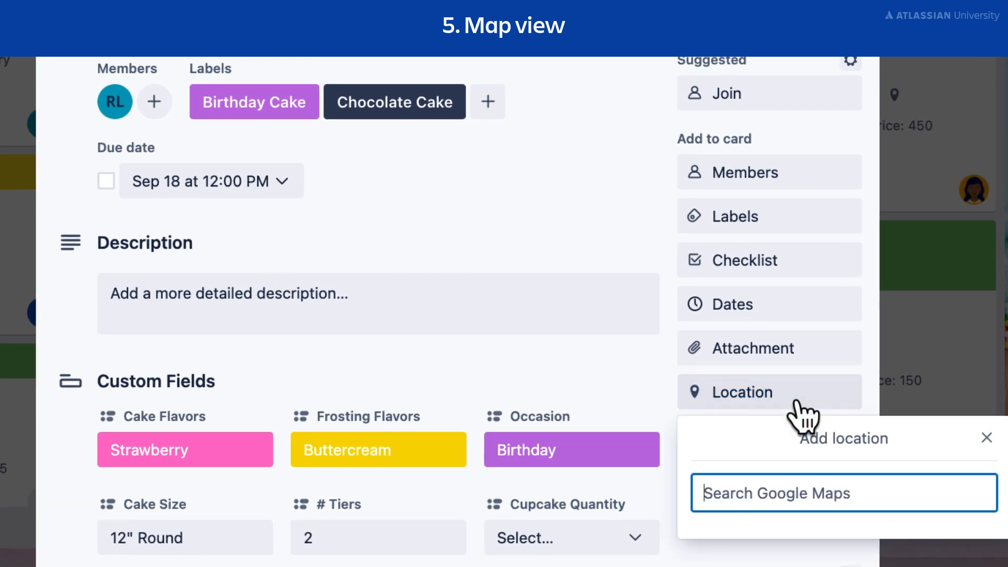
{"action": "key", "text": "ctrl+v"}
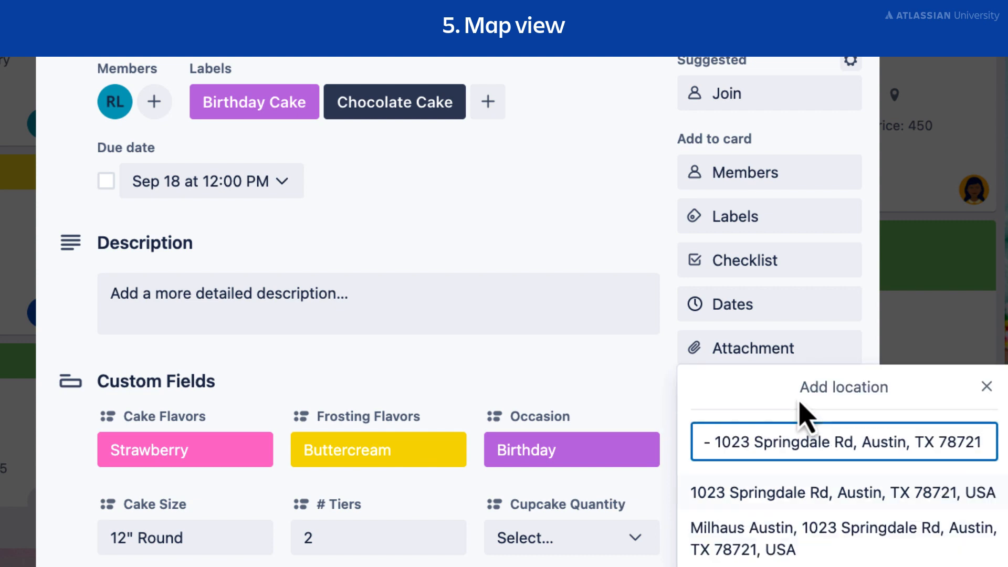
{"action": "left_click", "coordinate": [831, 497]}
{"action": "scroll", "coordinate": [839, 513], "scroll_direction": "down", "scroll_amount": 5}
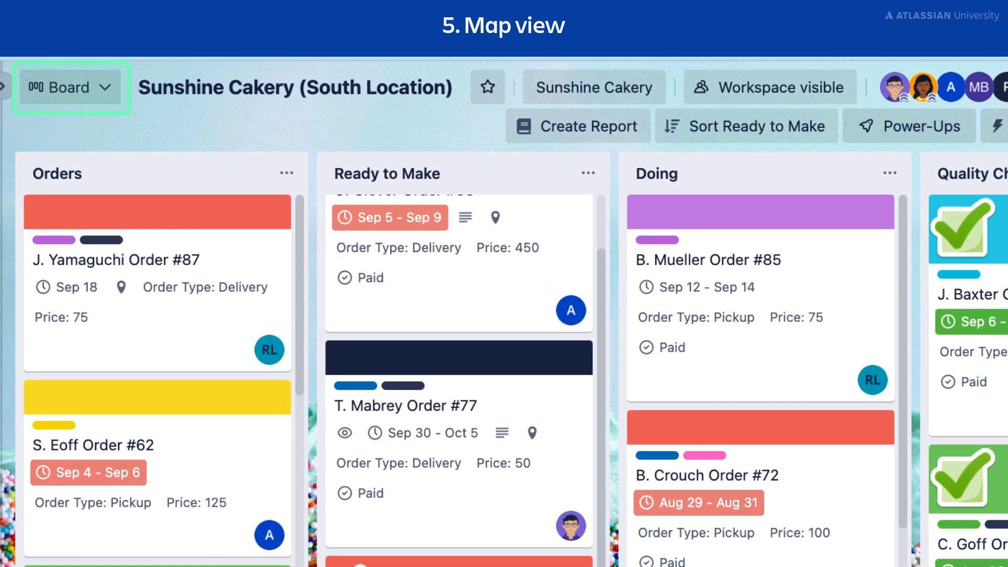
Switch the board to Map view and view the details of the card at the red East Austin pin.
{"action": "left_click", "coordinate": [103, 90]}
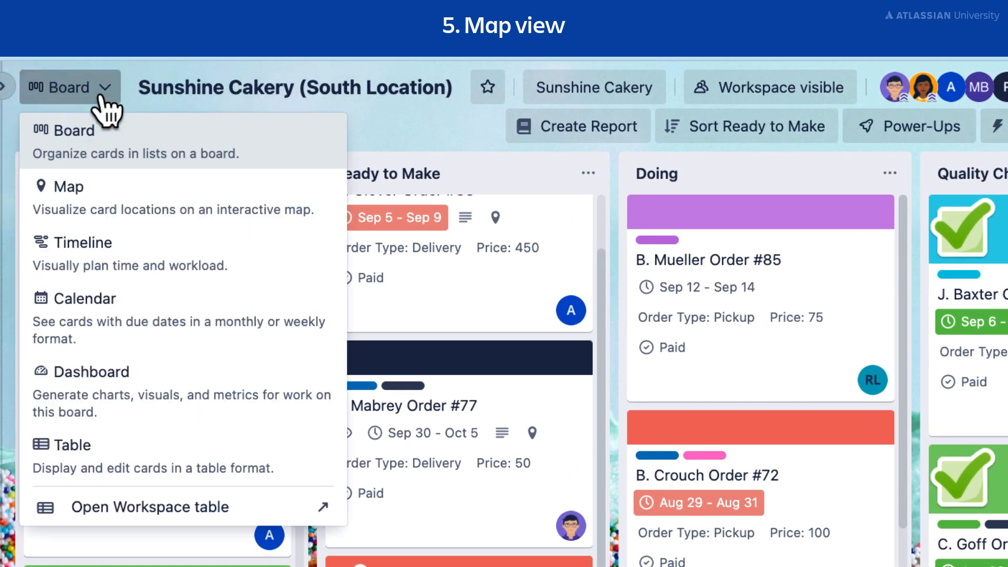
{"action": "left_click", "coordinate": [140, 205]}
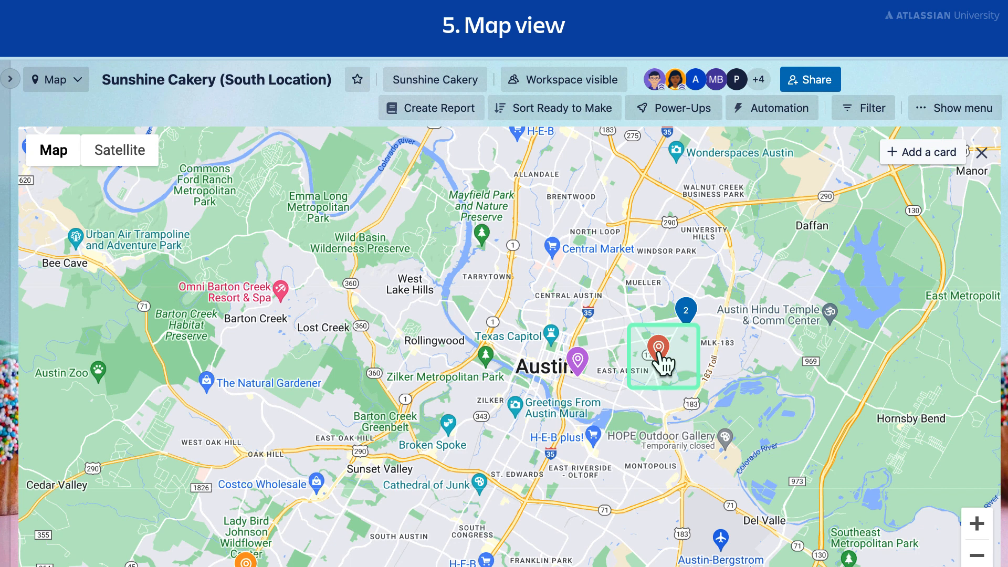
{"action": "left_click", "coordinate": [660, 352]}
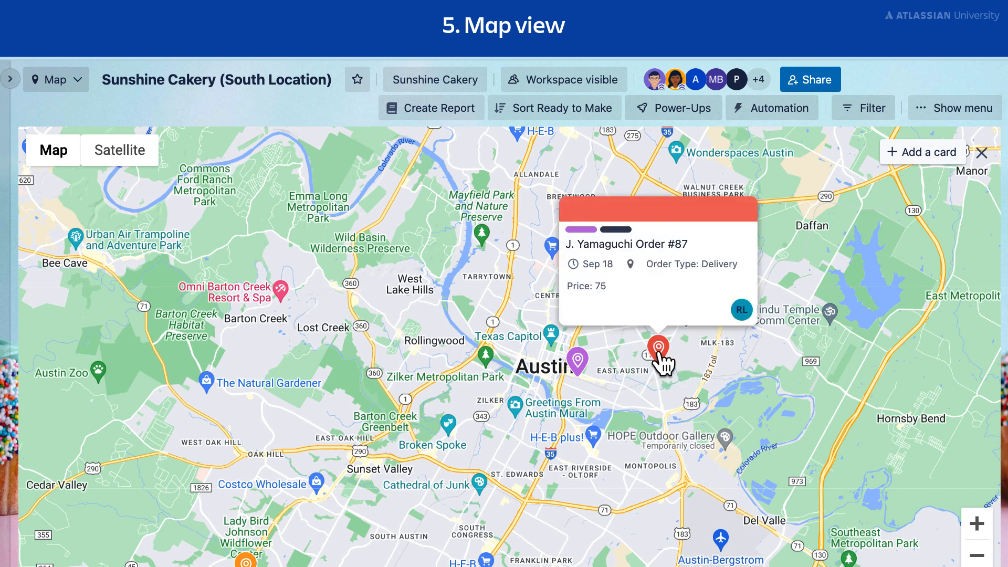
{"action": "left_click", "coordinate": [682, 294]}
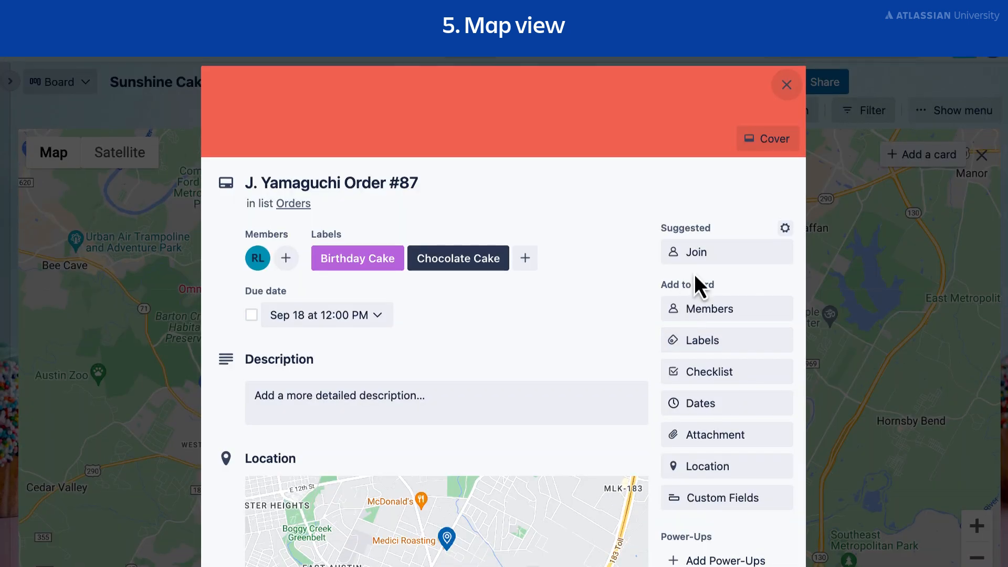
{"action": "left_click", "coordinate": [786, 85]}
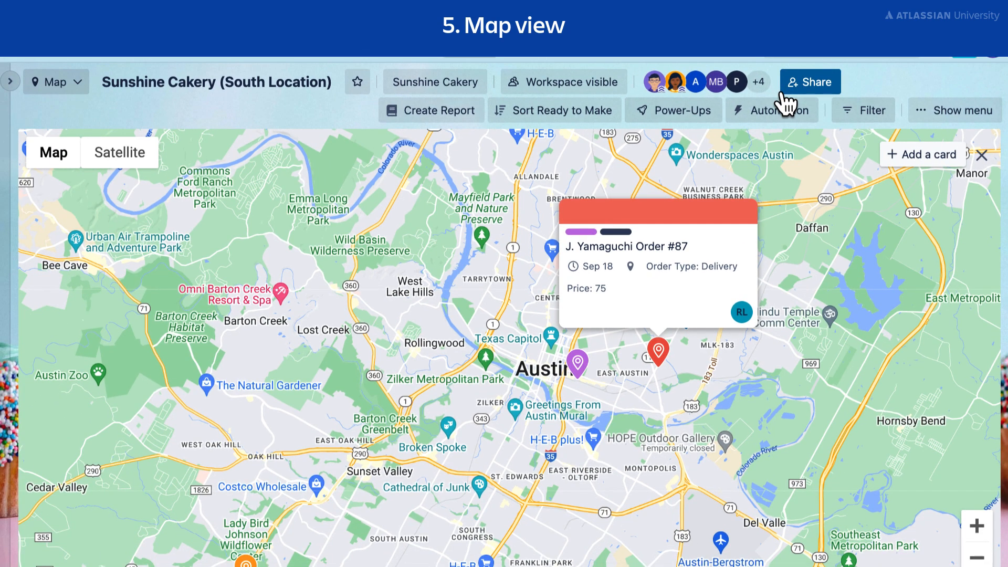
Start adding a card at a West Lake Hills location directly from the map.
{"action": "right_click", "coordinate": [416, 315]}
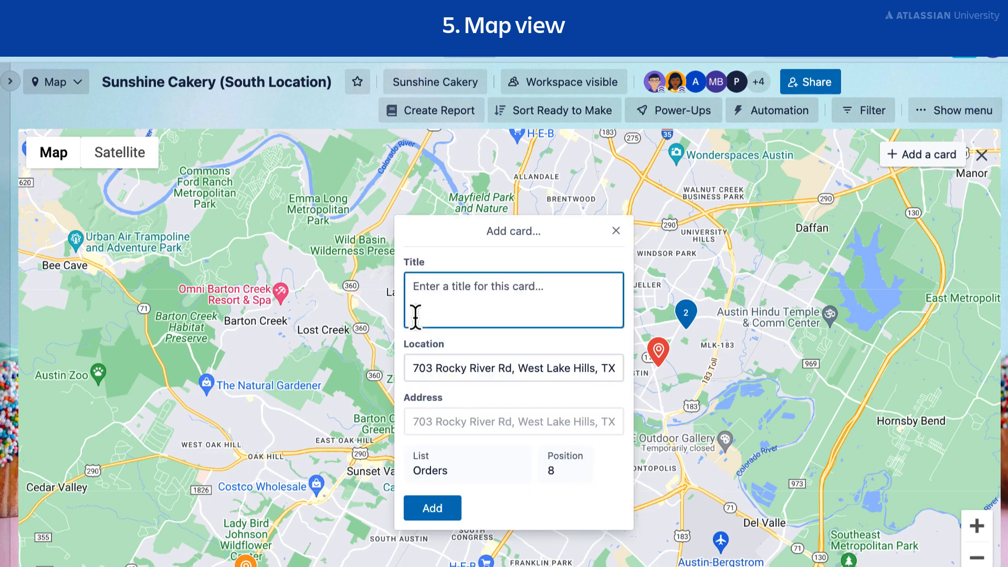